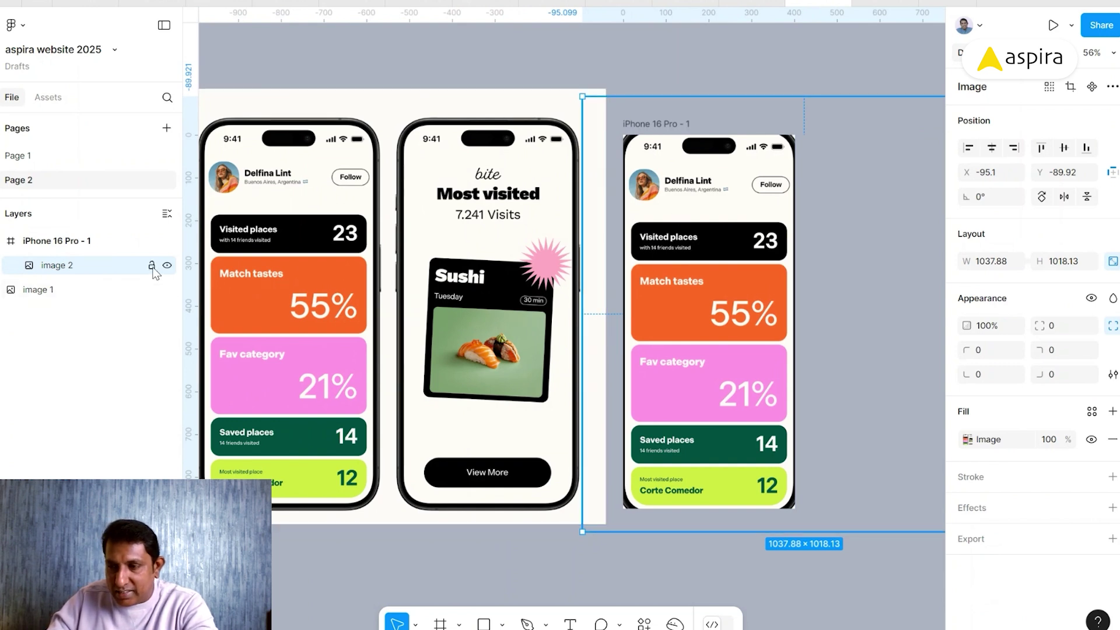
- Lock the reference image inside the phone frame and move the full mockup aside to the right
click(152, 266)
click(635, 52)
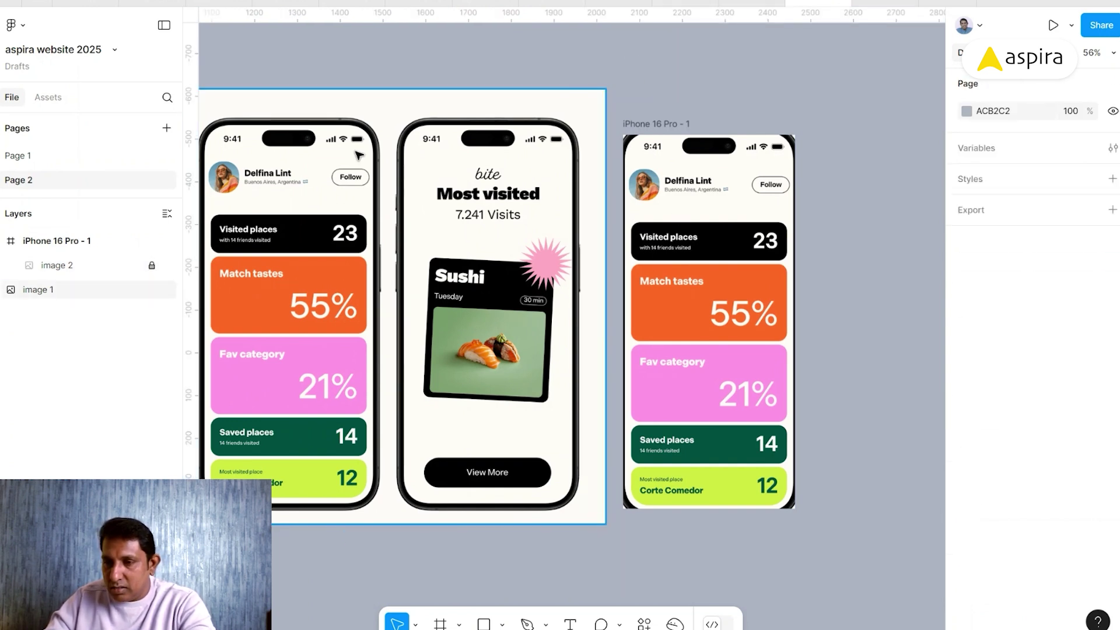
click(364, 178)
scroll(364, 178, right, 3)
drag(222, 208, 838, 226)
drag(719, 220, 675, 211)
key(z)
drag(321, 143, 614, 270)
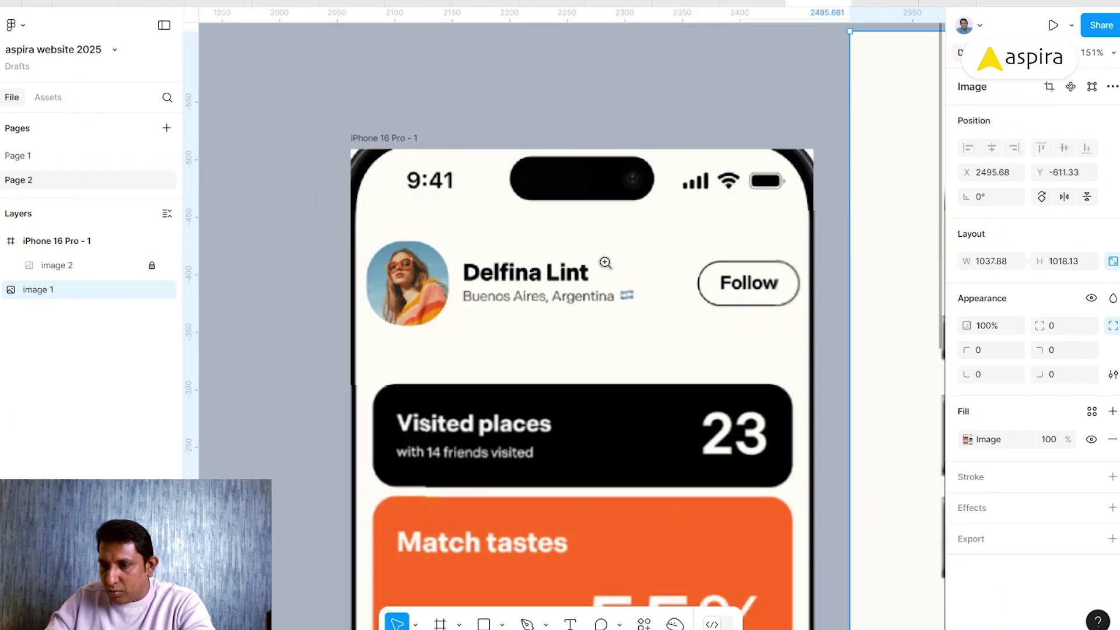
drag(306, 211, 858, 445)
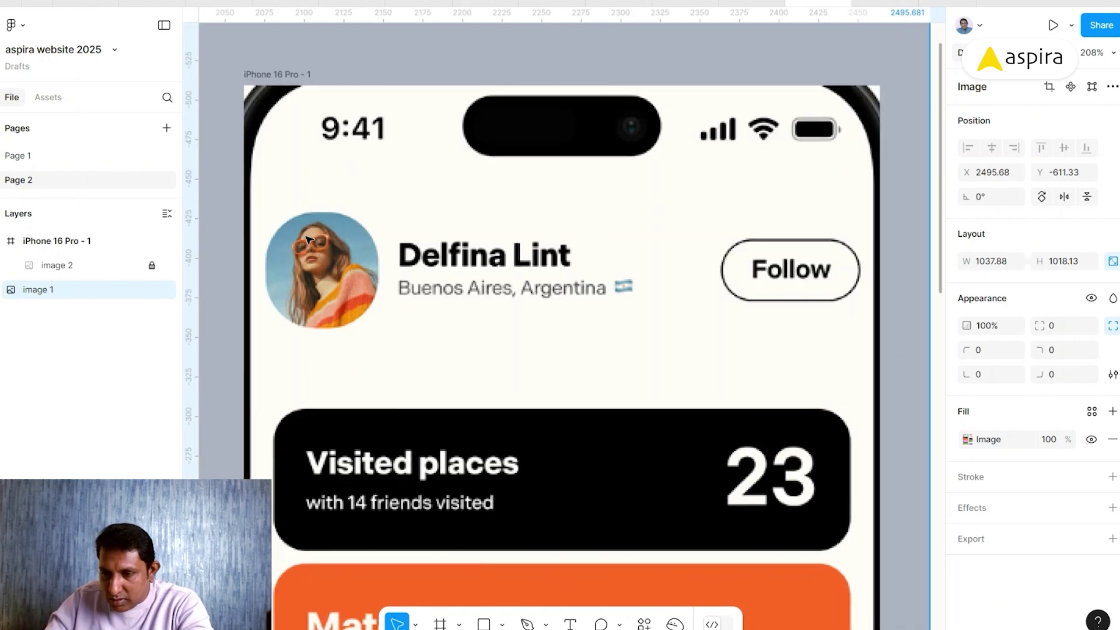
- Draw a 72.18 × 73.62 placeholder rectangle over the profile photo with corner radius 30
key(r)
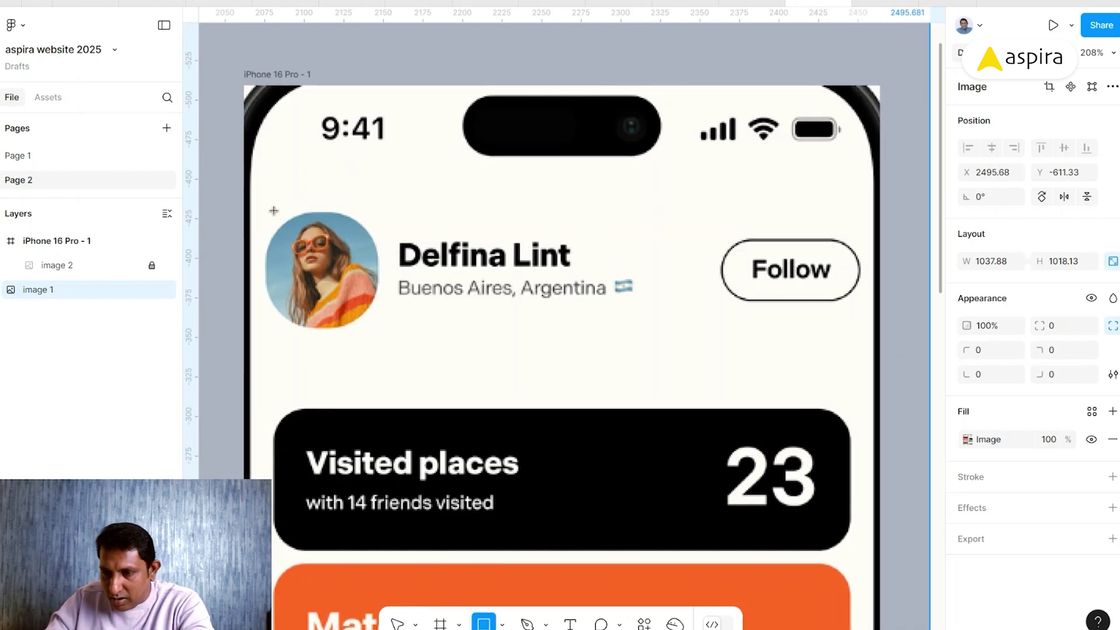
drag(269, 210, 369, 327)
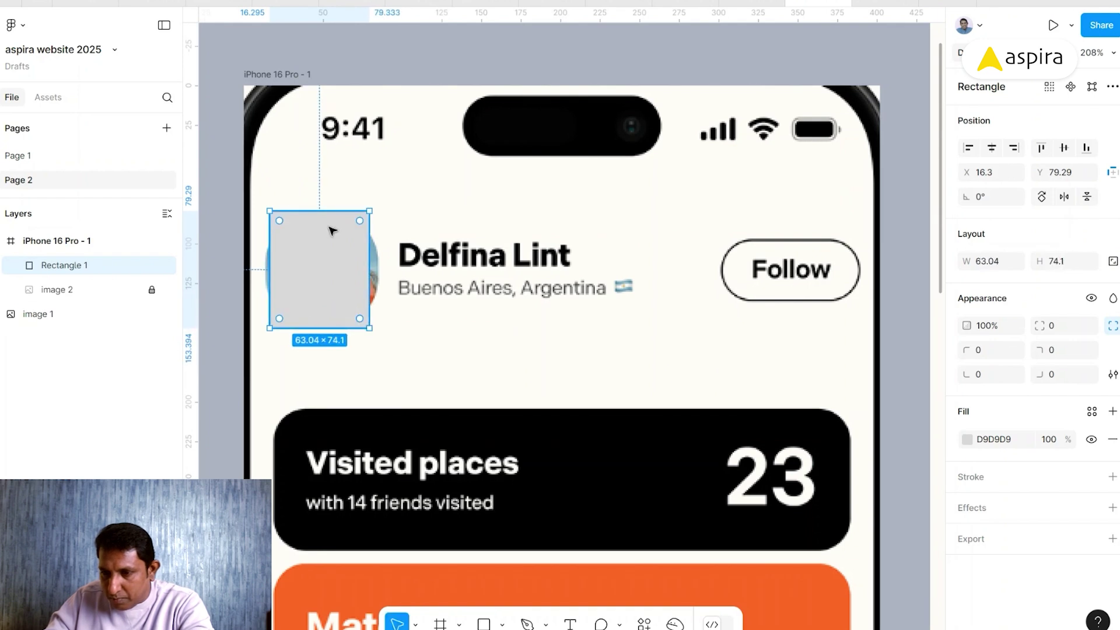
drag(323, 208, 324, 212)
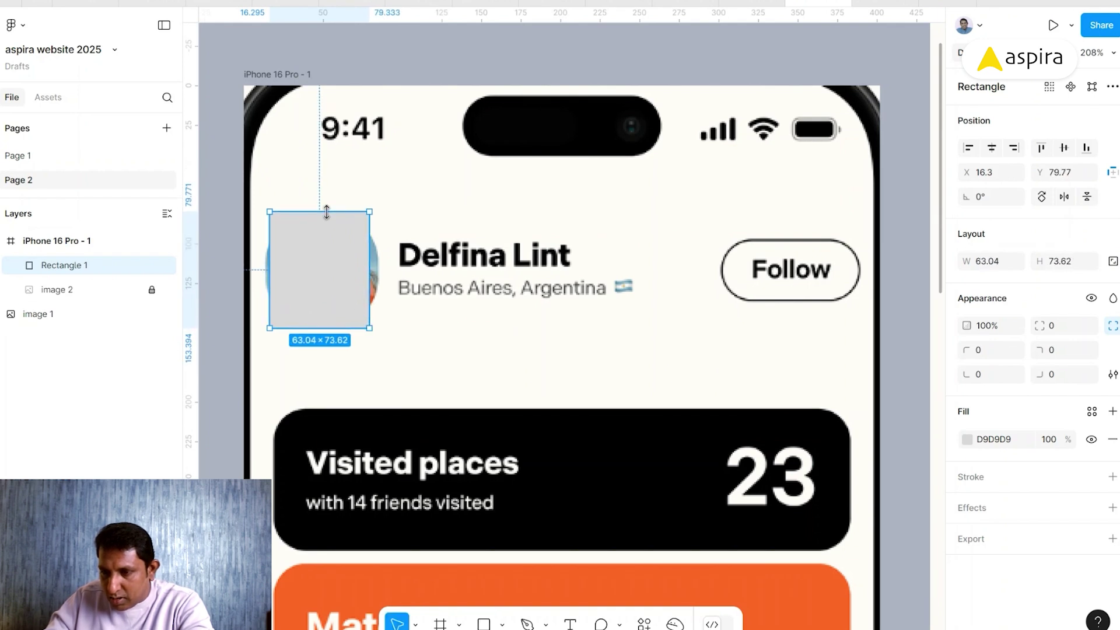
drag(366, 280, 379, 272)
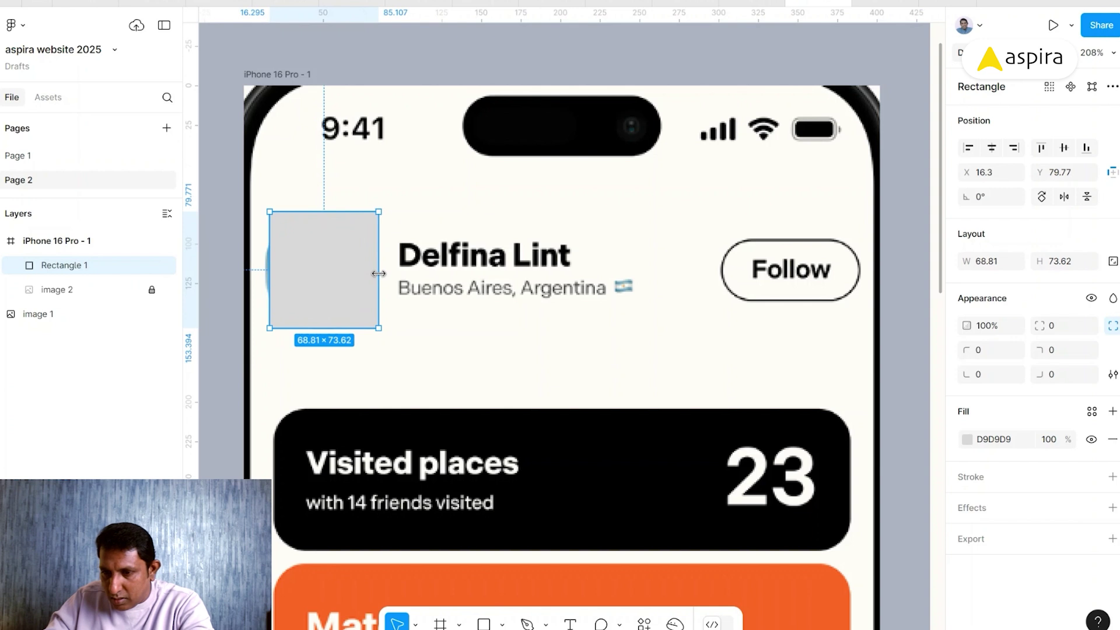
drag(268, 271, 264, 271)
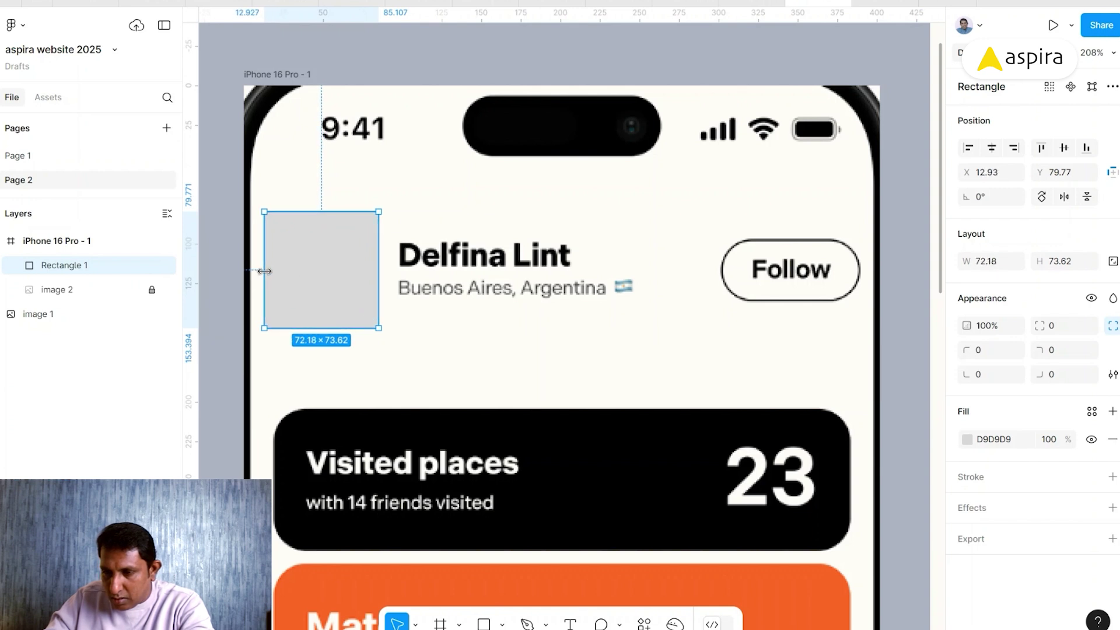
drag(278, 229, 250, 334)
- Add the profile-name text layer and colour it the reference's near-black 060606
click(387, 57)
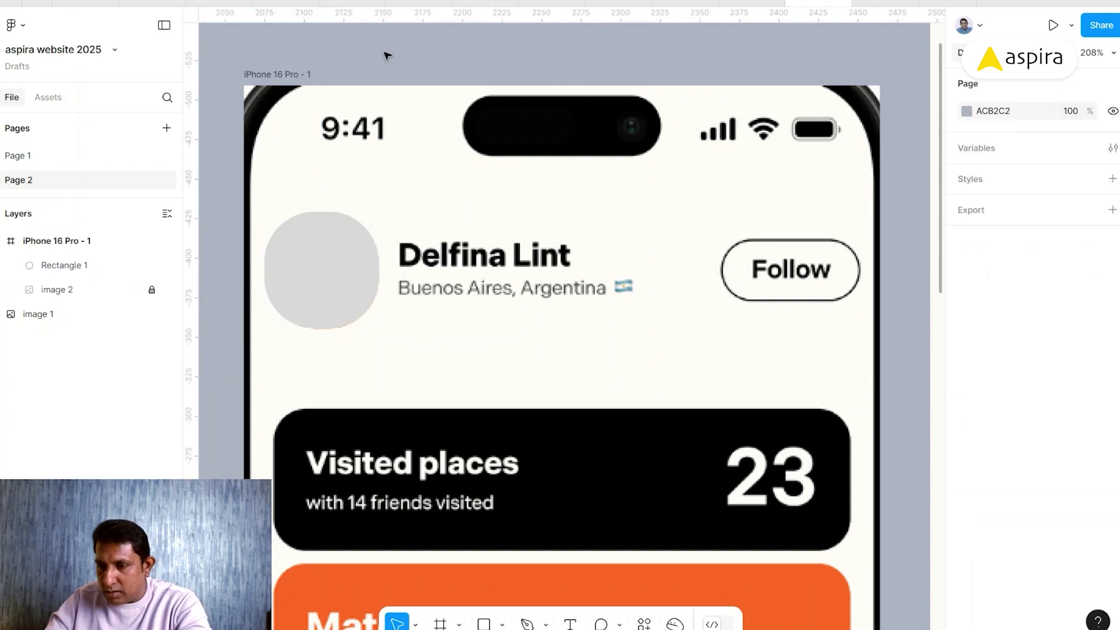
key(t)
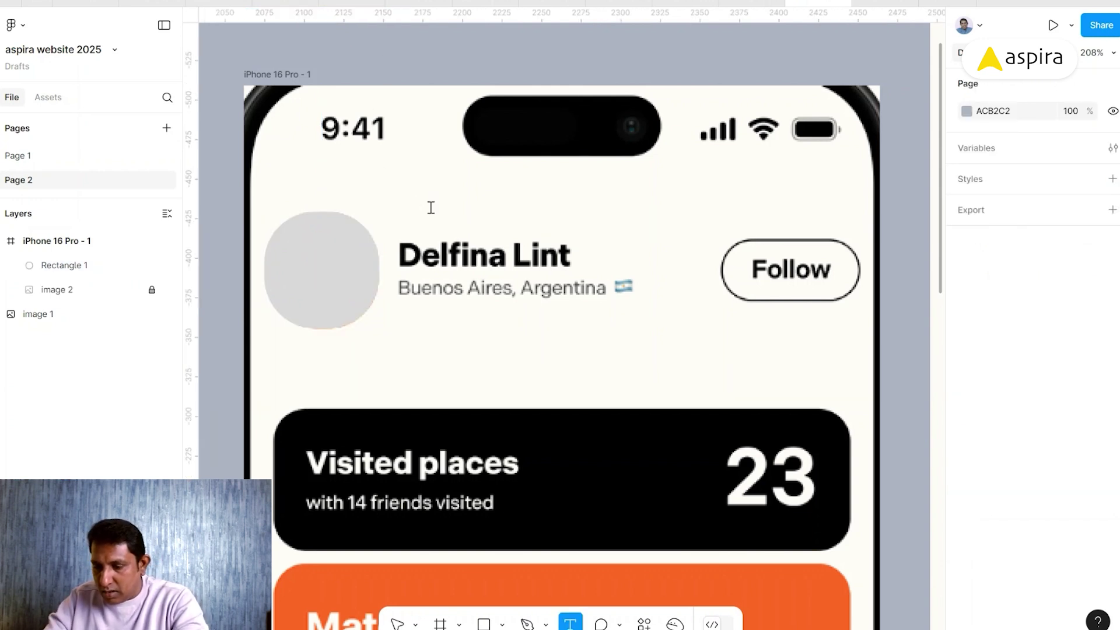
click(429, 209)
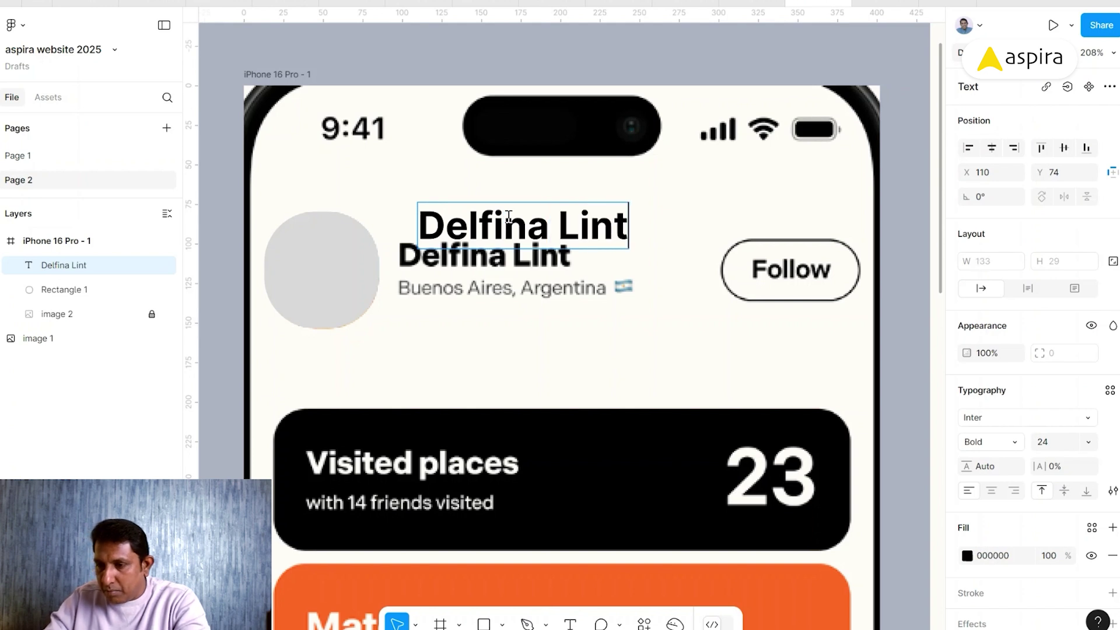
key(Escape)
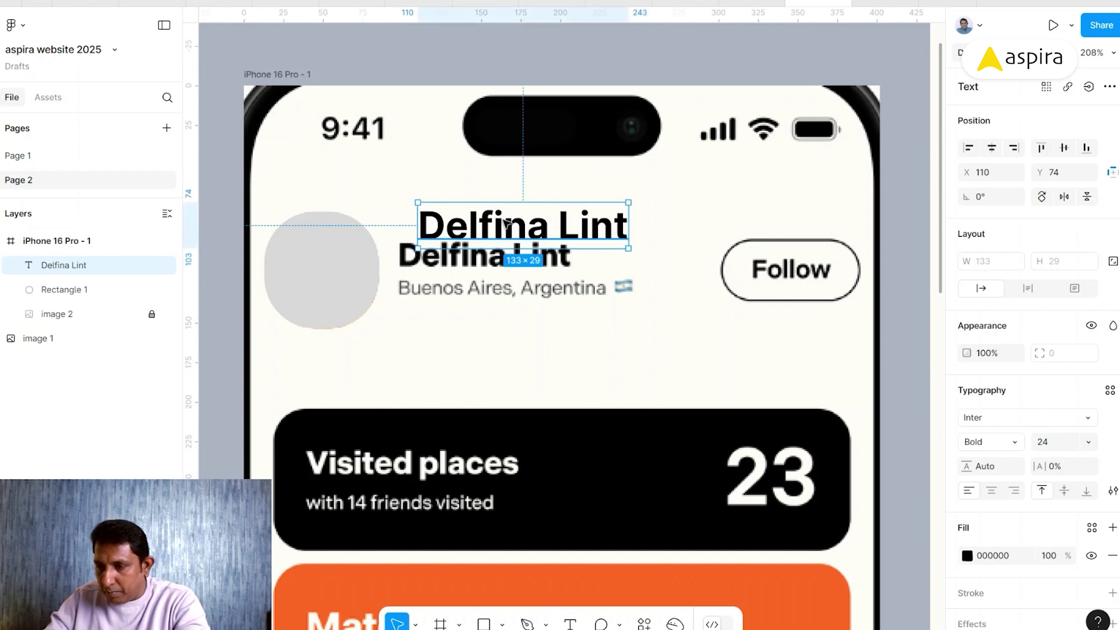
drag(506, 223, 492, 210)
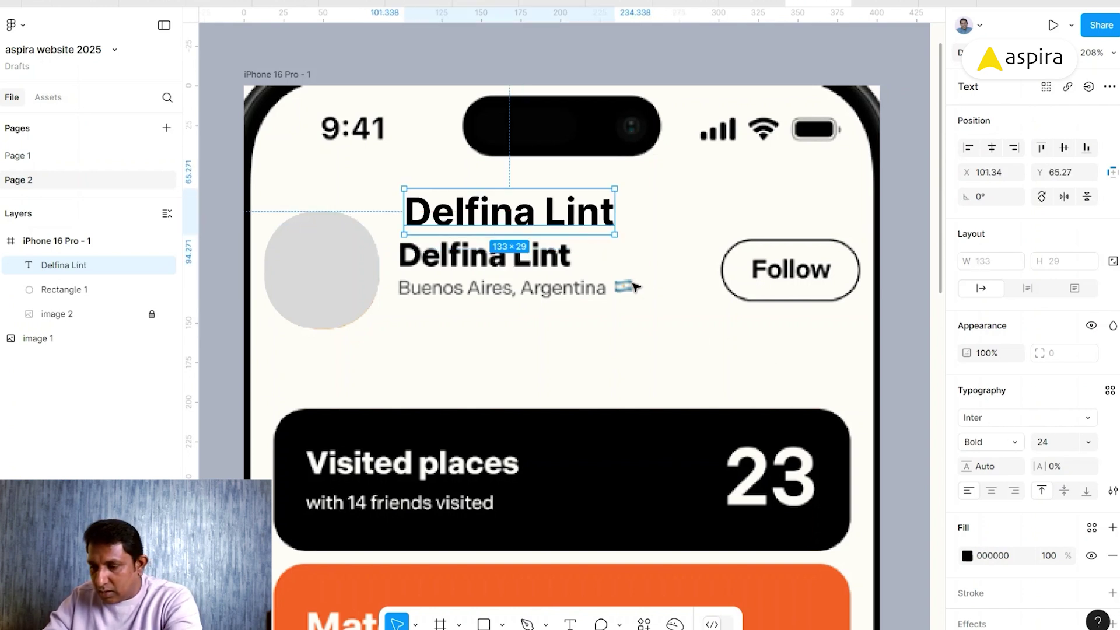
key(i)
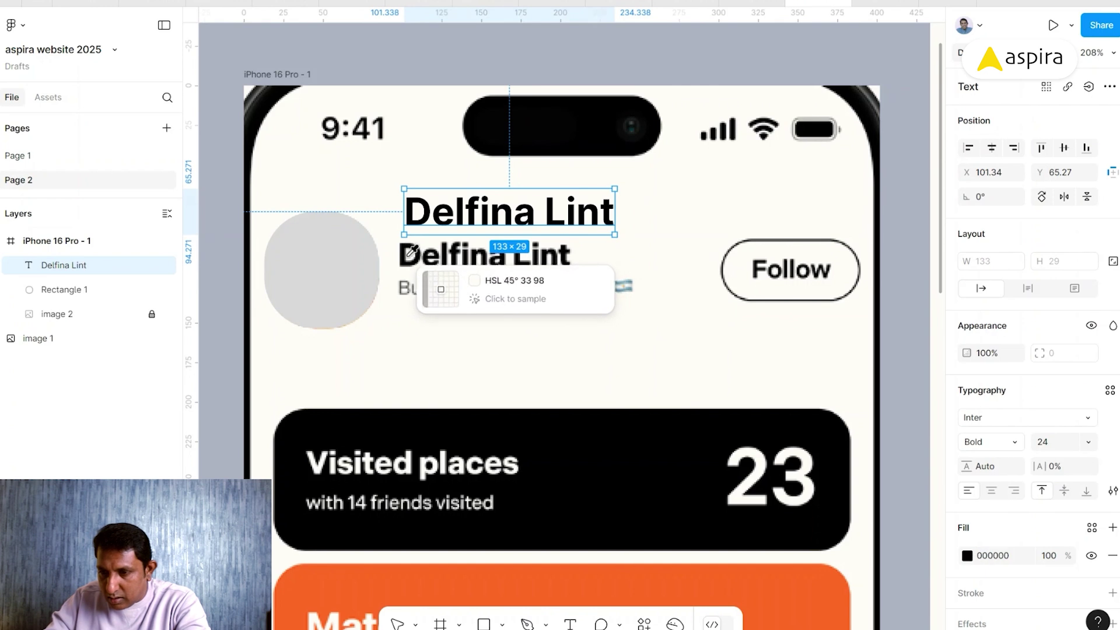
click(402, 251)
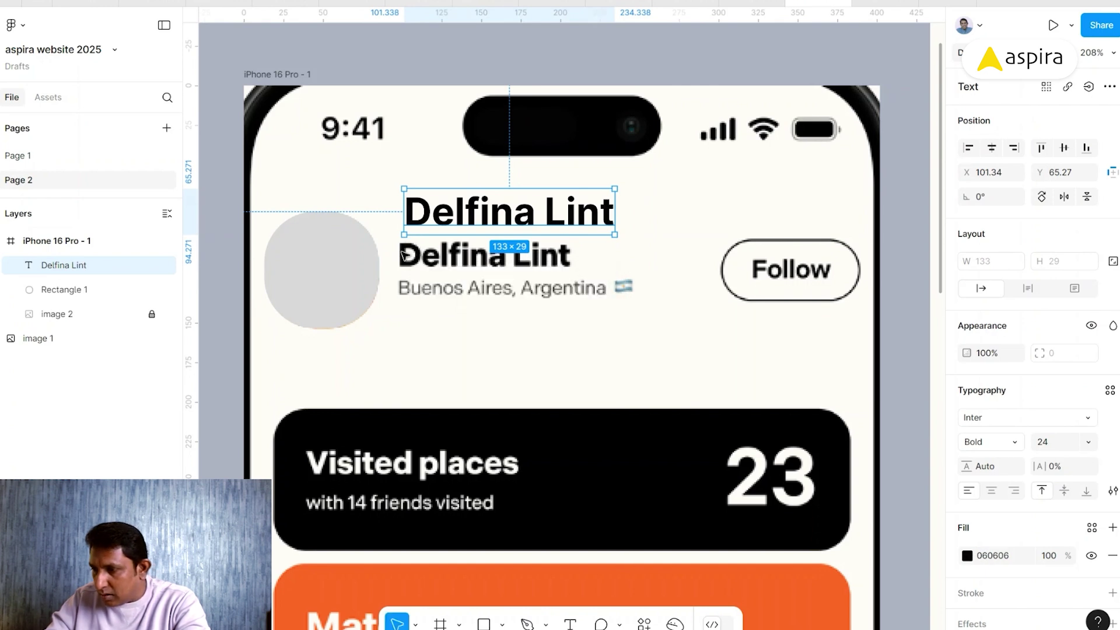
- Style the name Extra Bold 20 with -1% letter spacing, aligned over the reference name
click(1068, 446)
key(Down)
key(Down)
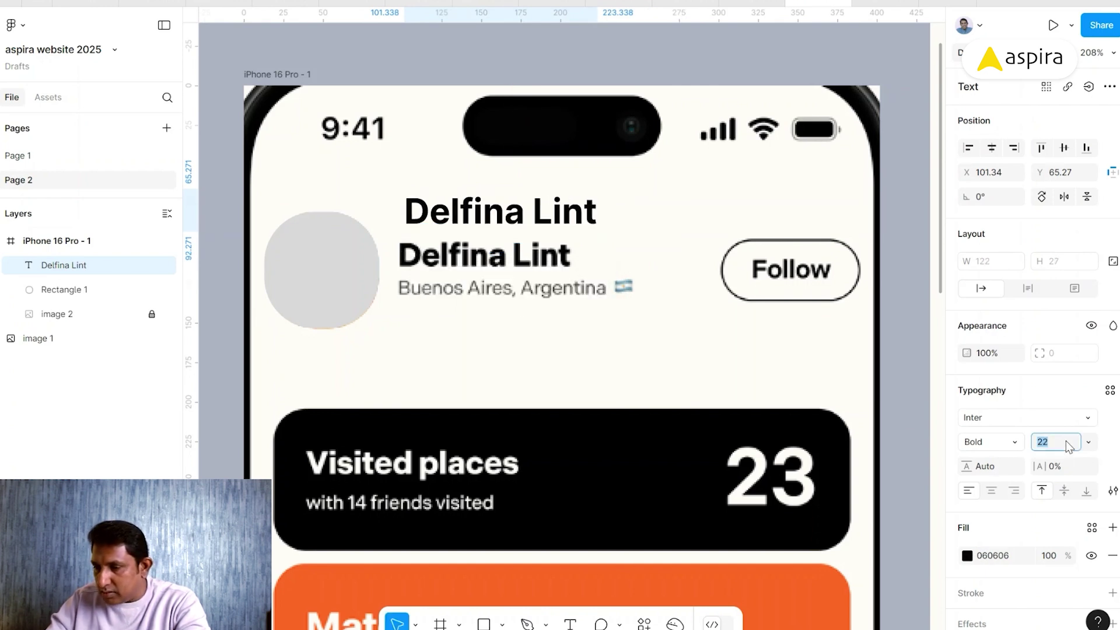
key(Down)
key(Down)
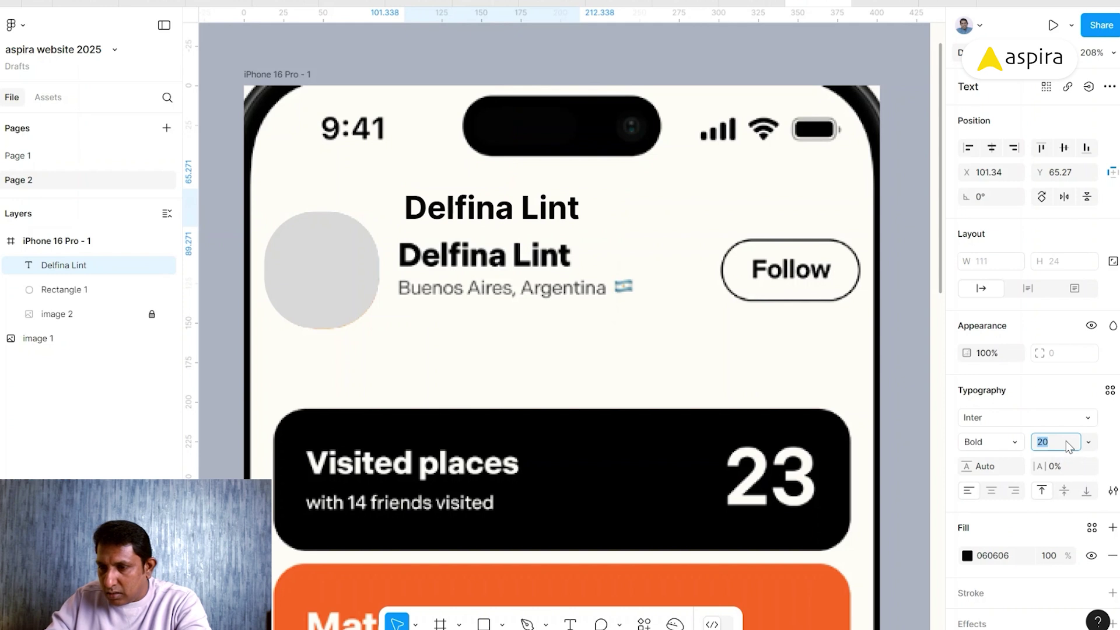
drag(466, 207, 459, 225)
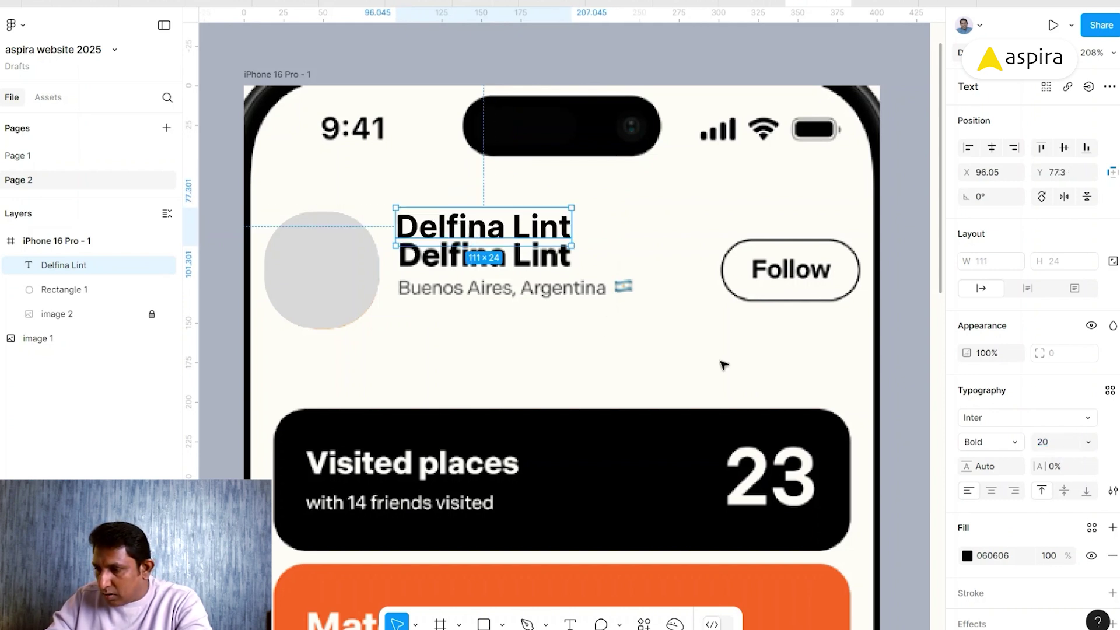
click(998, 441)
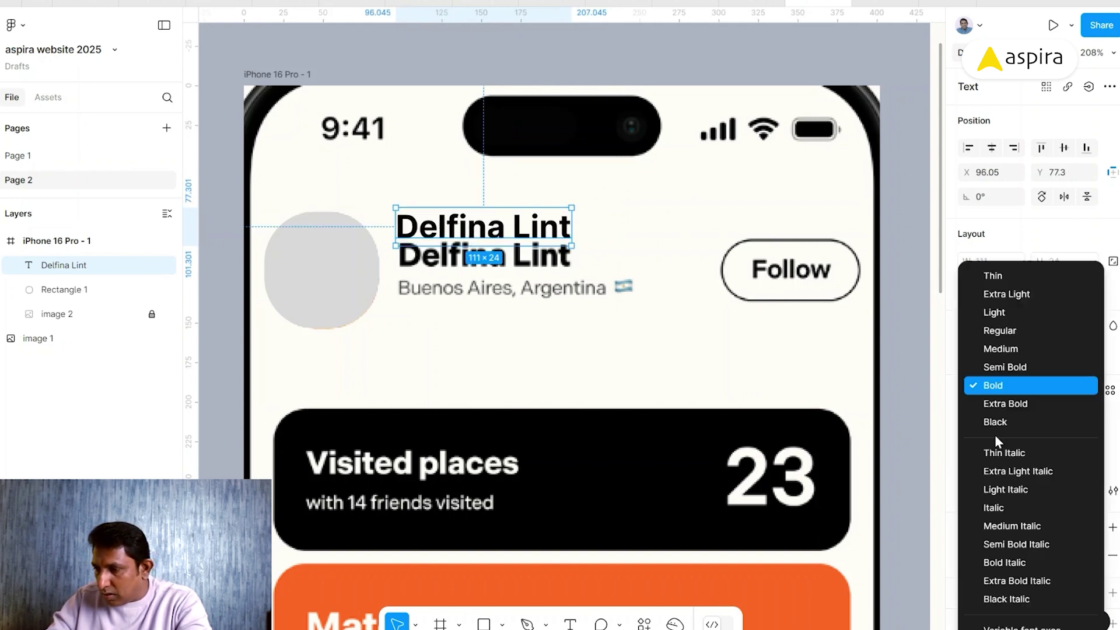
click(1011, 402)
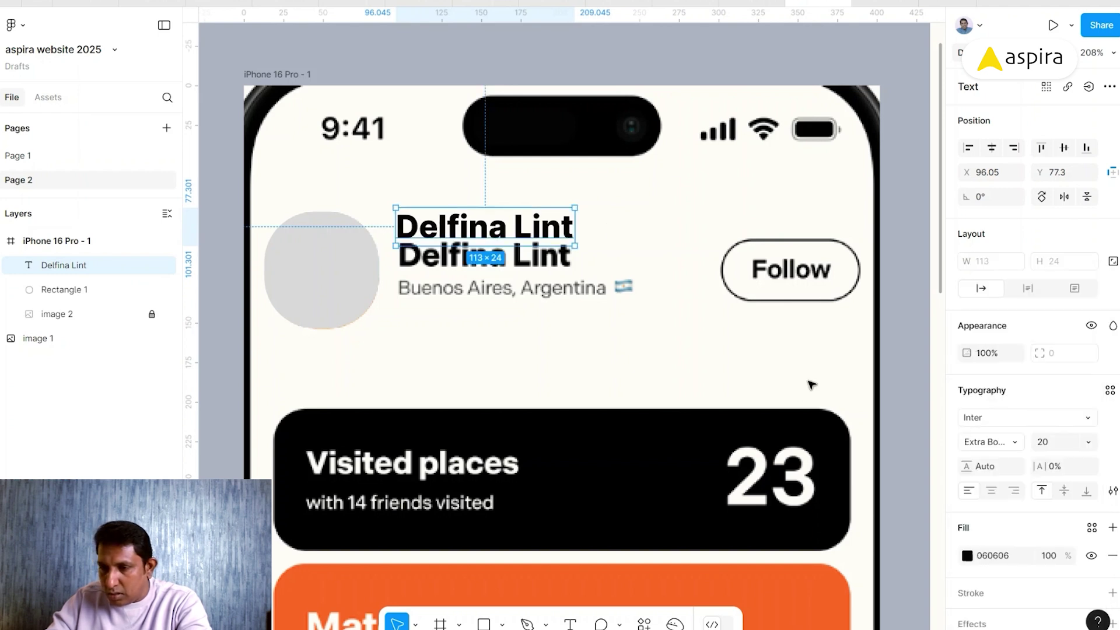
drag(442, 229, 443, 260)
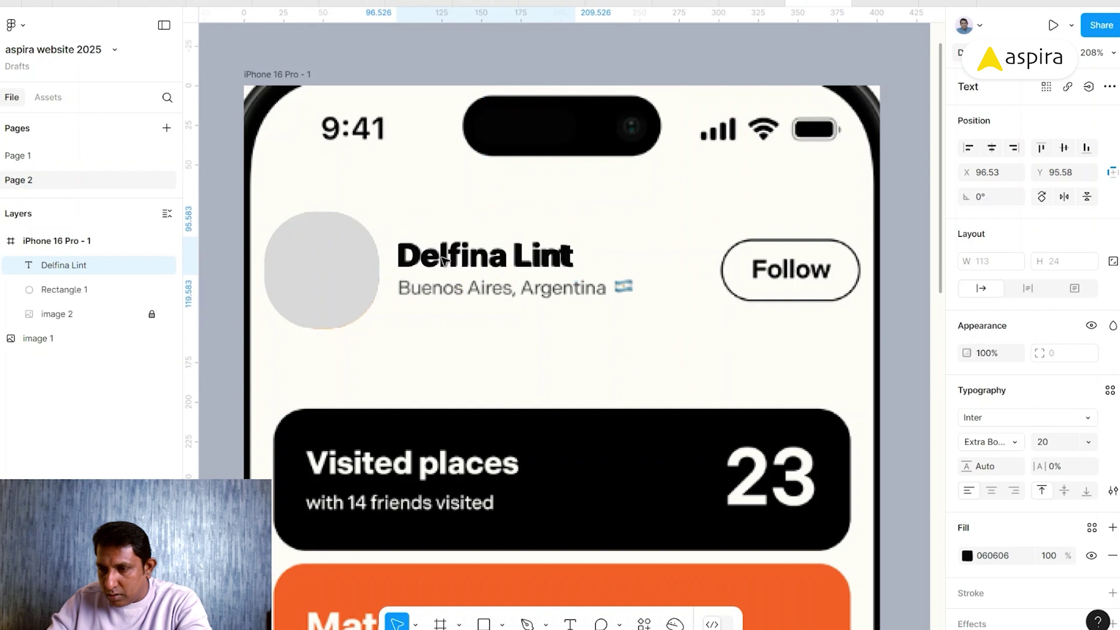
key(Up)
key(Up)
key(Up)
key(Right)
key(alt+comma)
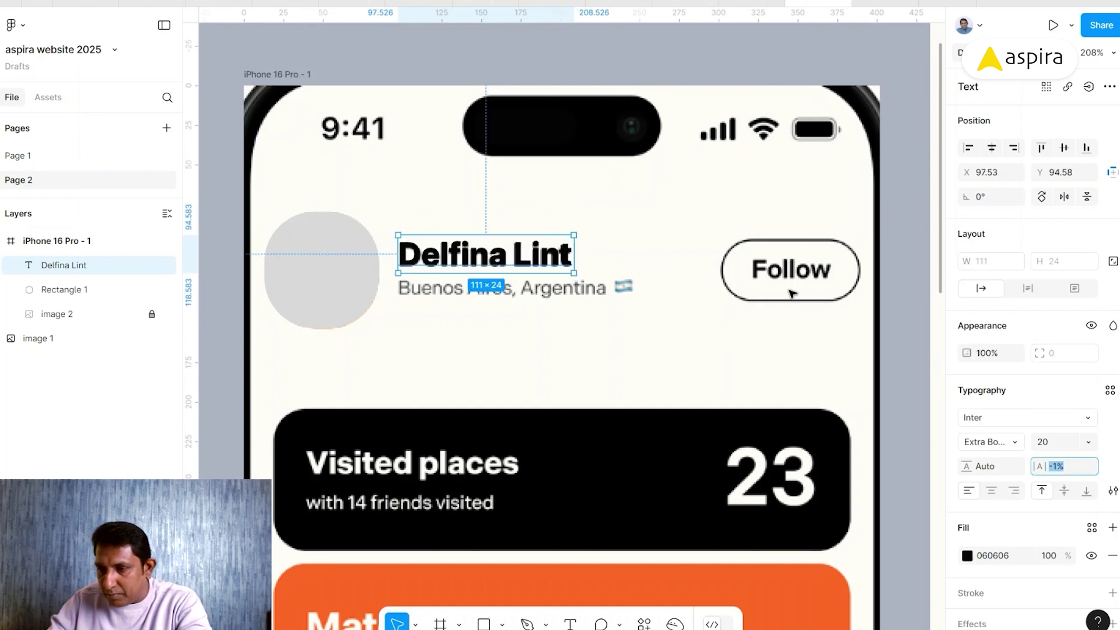
click(501, 202)
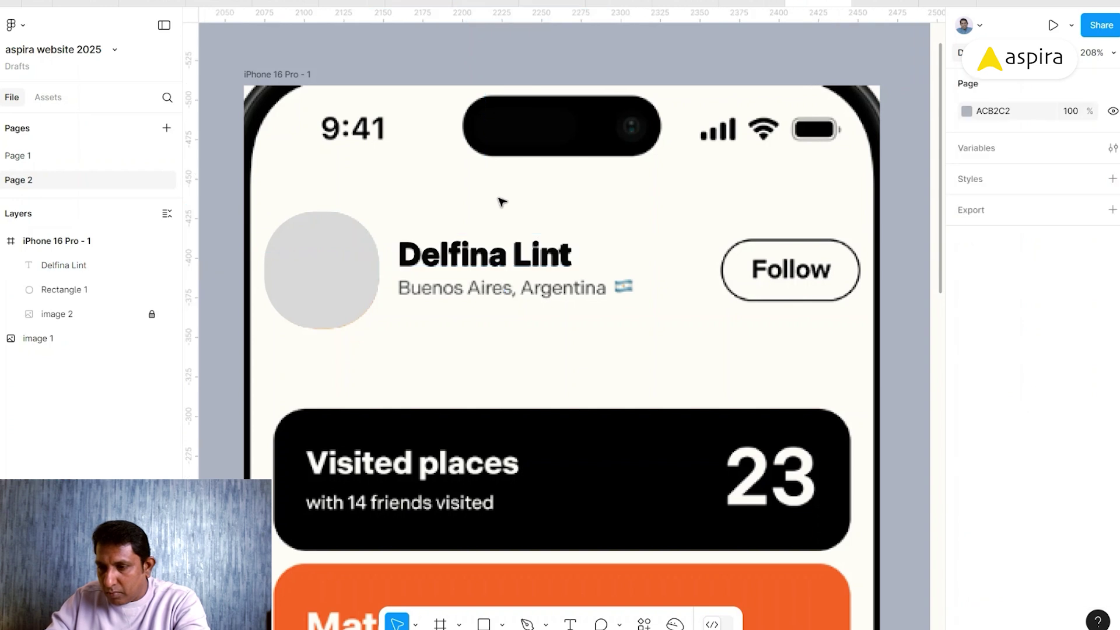
- Add a 'Buenos Aires, Argentina' text layer filled with the reference caption's dark grey 5A5A5A
key(t)
click(414, 343)
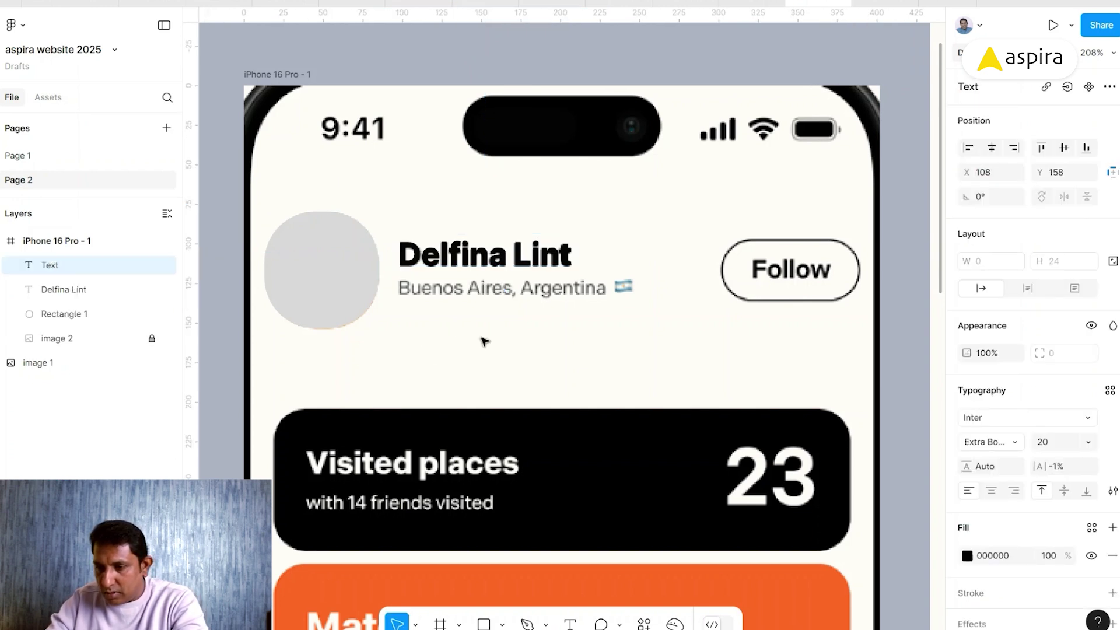
text(Bue)
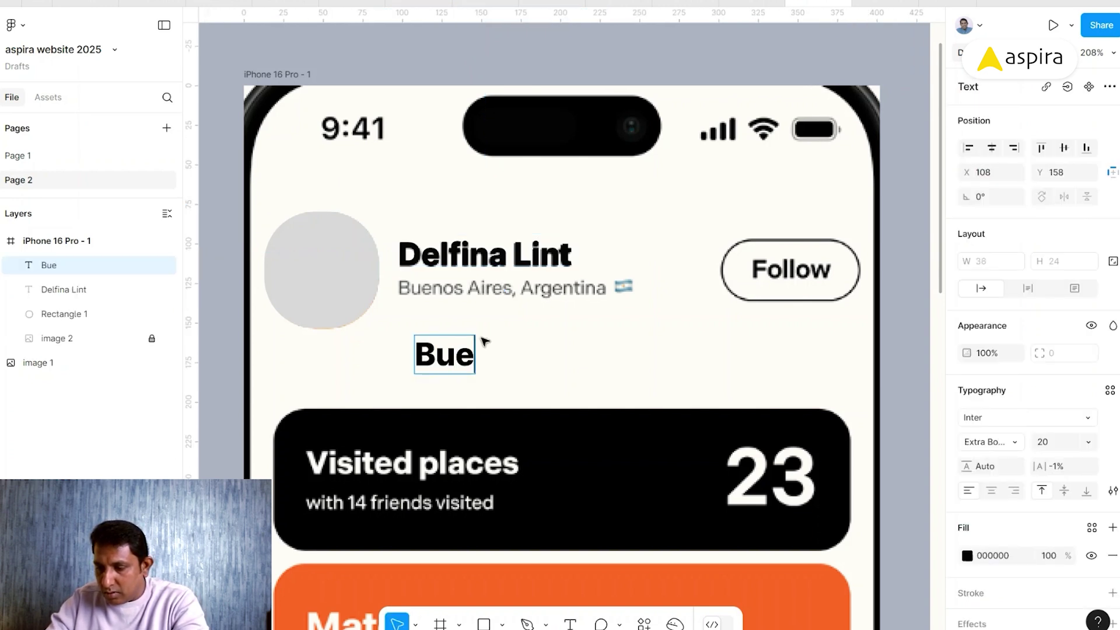
text(nos Ai)
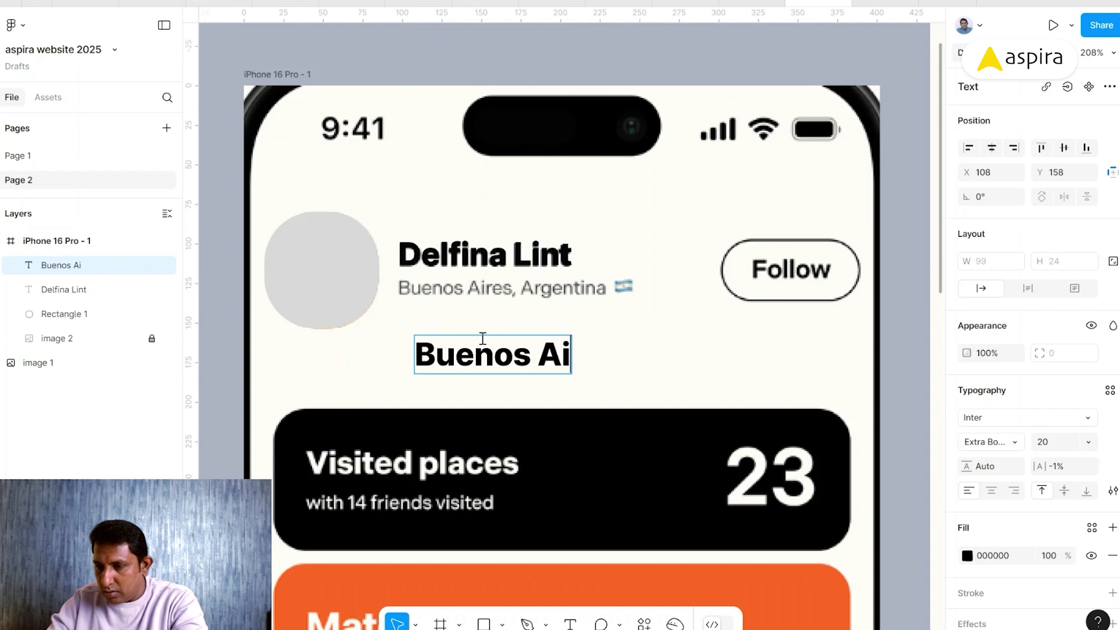
text(res, Argenti)
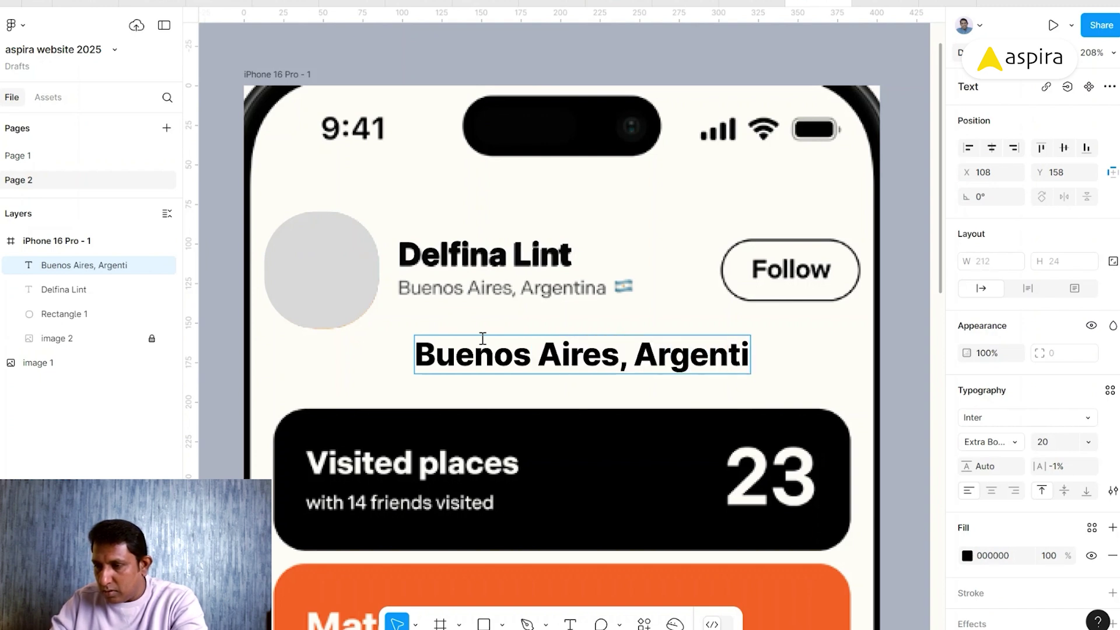
text(na)
key(Escape)
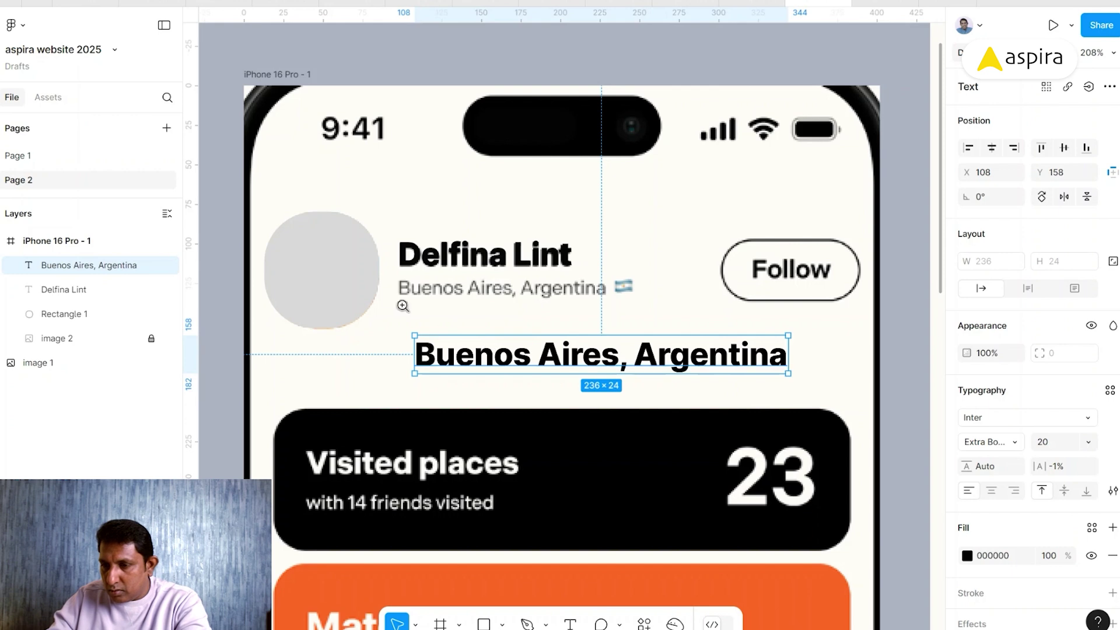
key(z)
drag(379, 281, 450, 330)
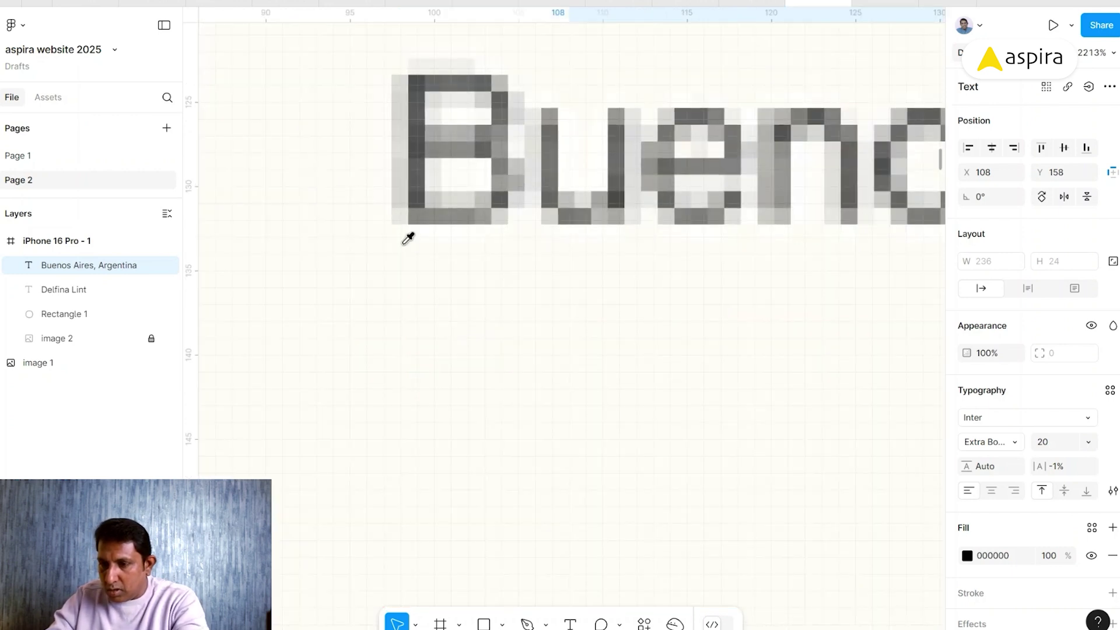
key(i)
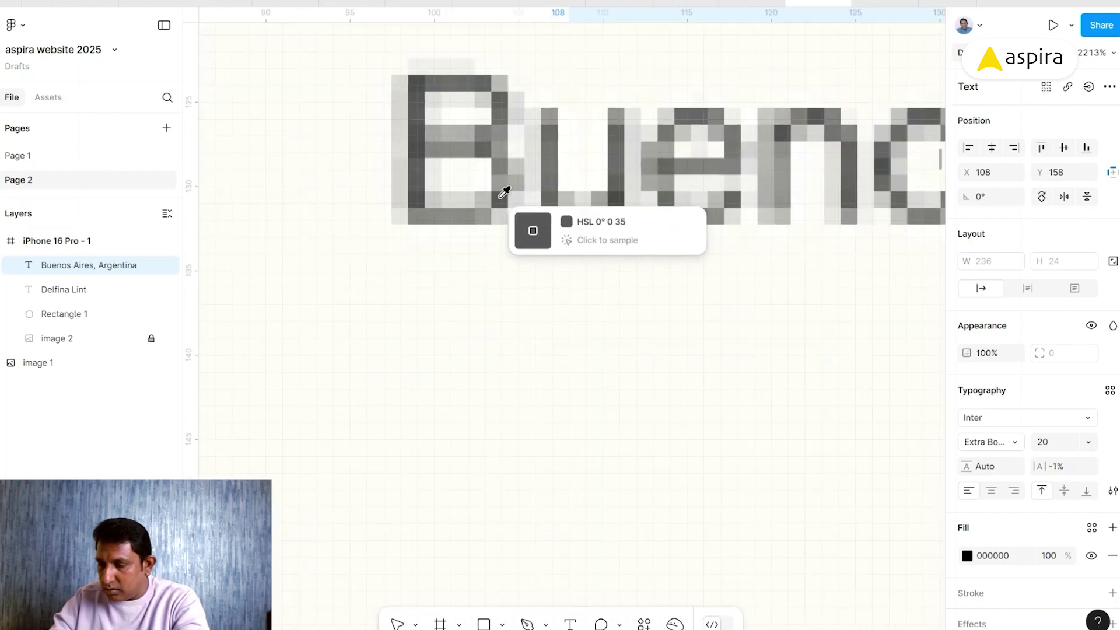
click(505, 201)
key(shift+2)
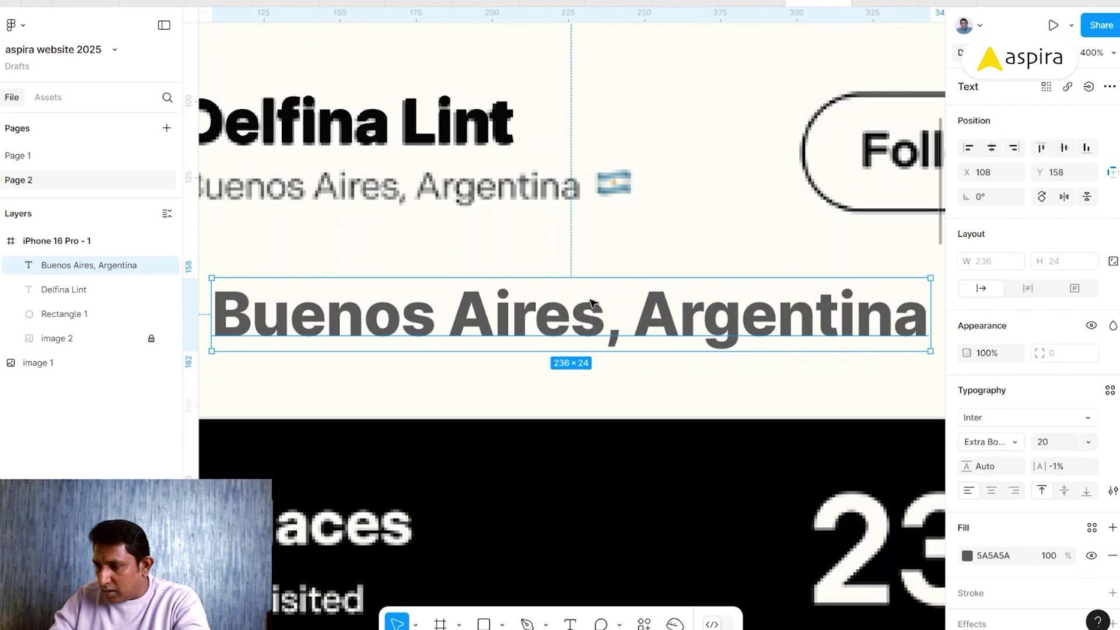
- Set the location text to Regular weight, size 12, and place it over the reference caption
click(1013, 447)
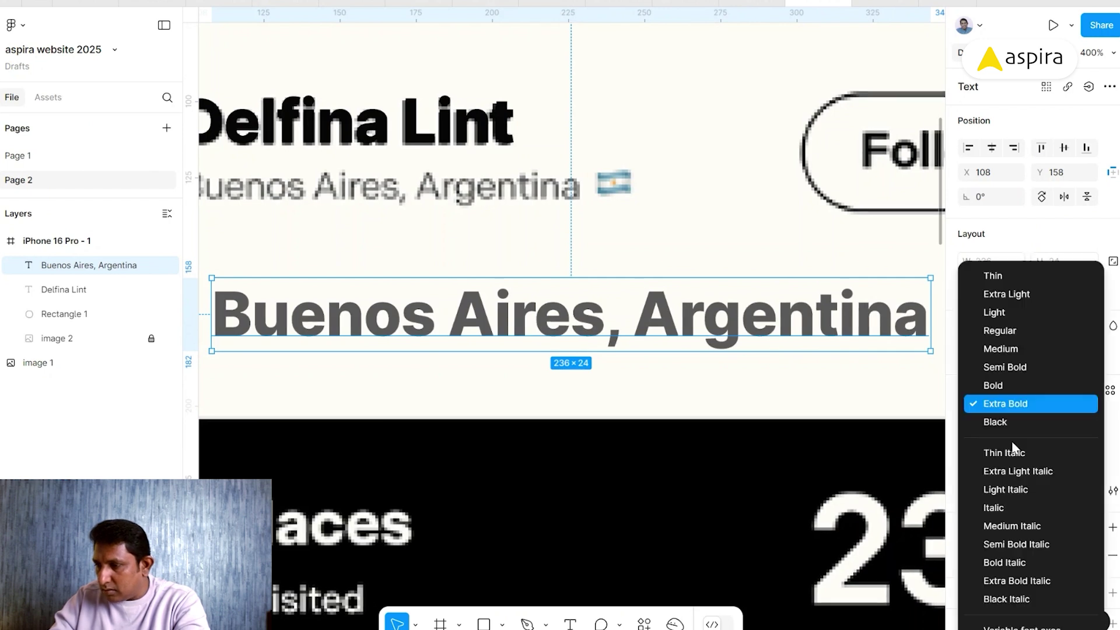
click(1016, 331)
drag(365, 195, 476, 201)
click(1048, 445)
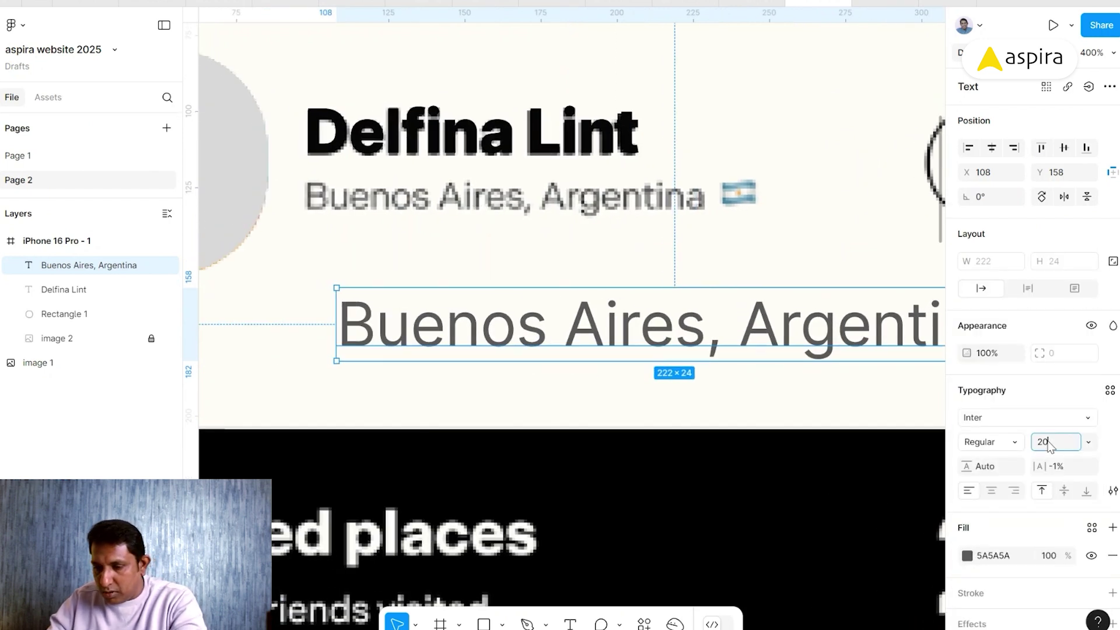
text(12)
key(Return)
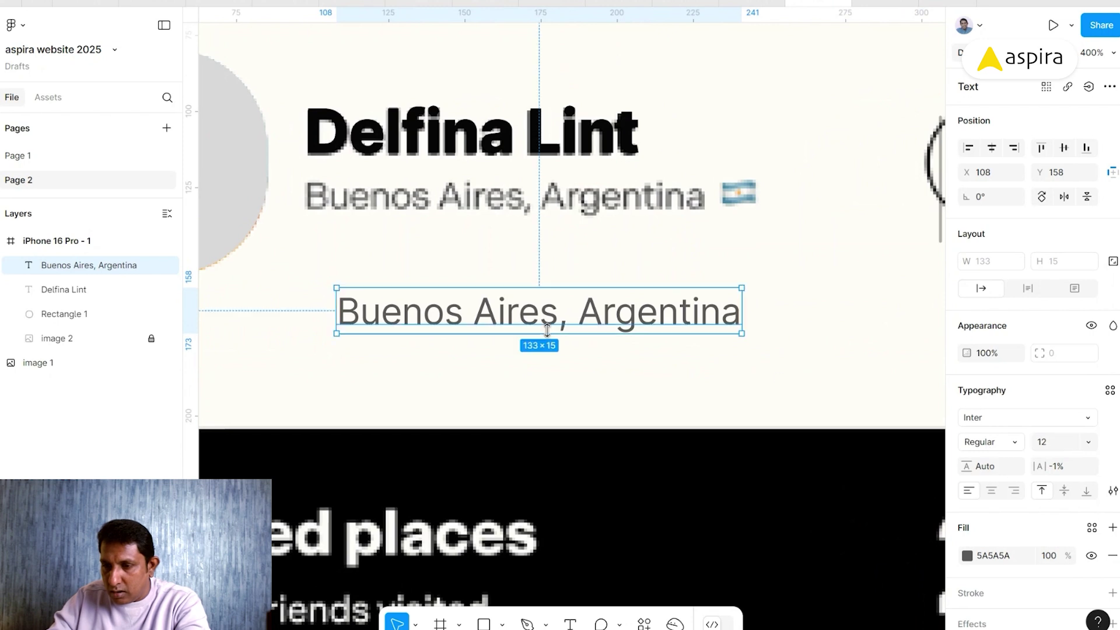
drag(374, 306, 342, 196)
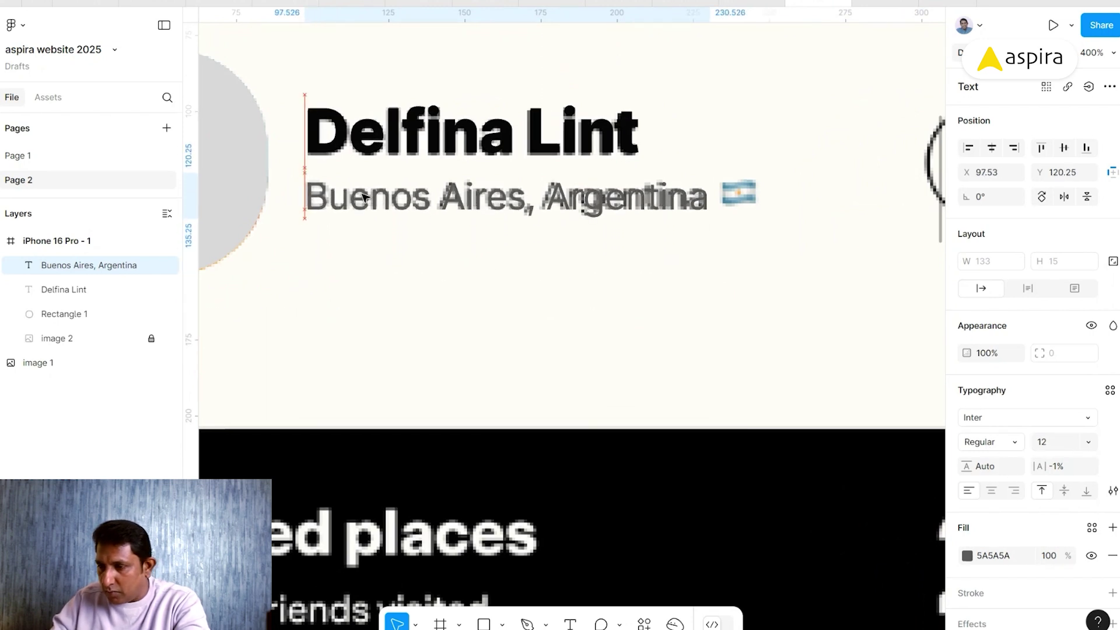
key(Return)
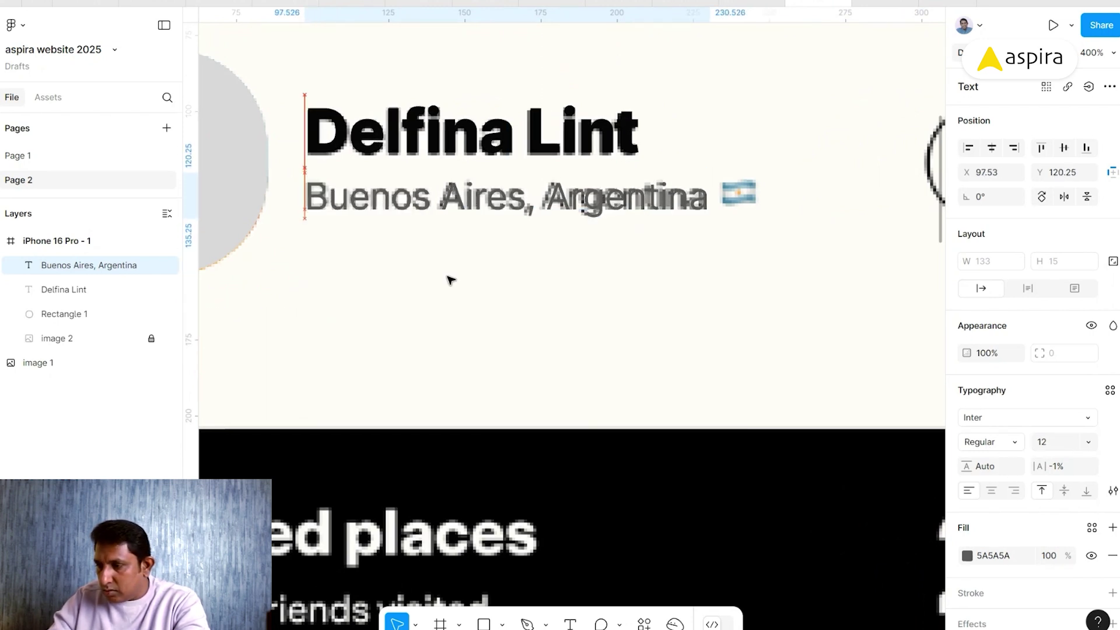
key(Escape)
- Tighten the location text's letter spacing to -1.5%
click(1073, 467)
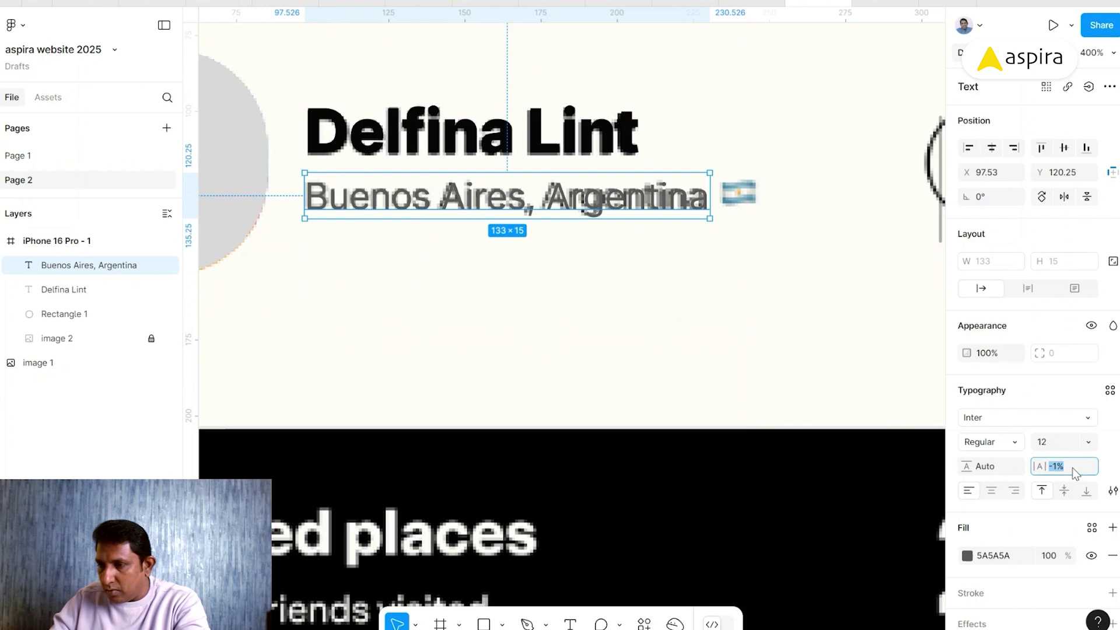
key(Down)
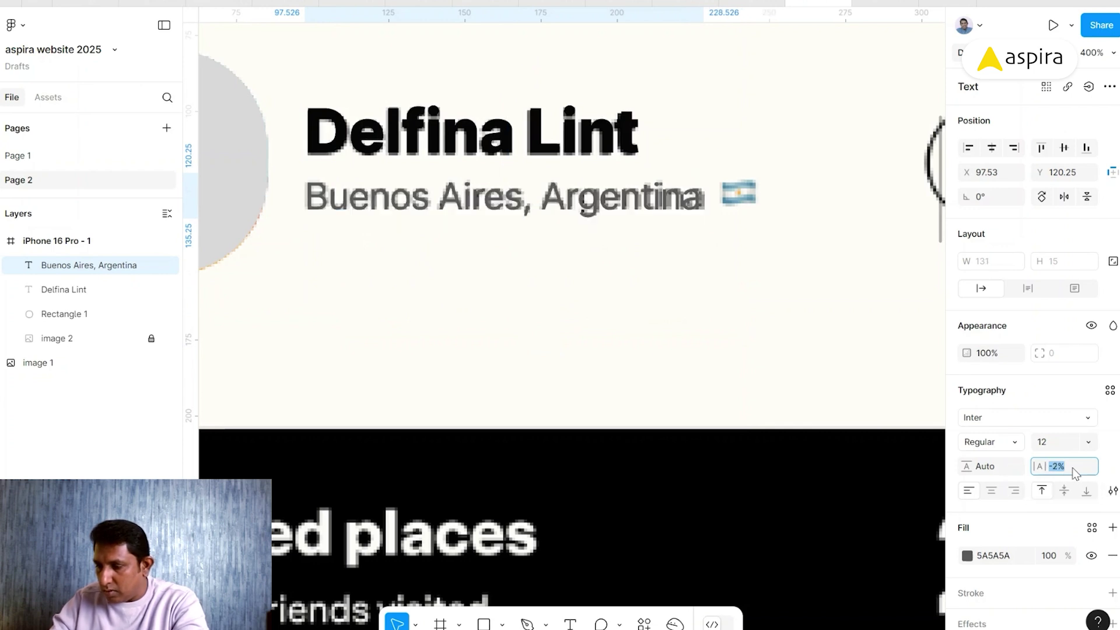
click(1072, 467)
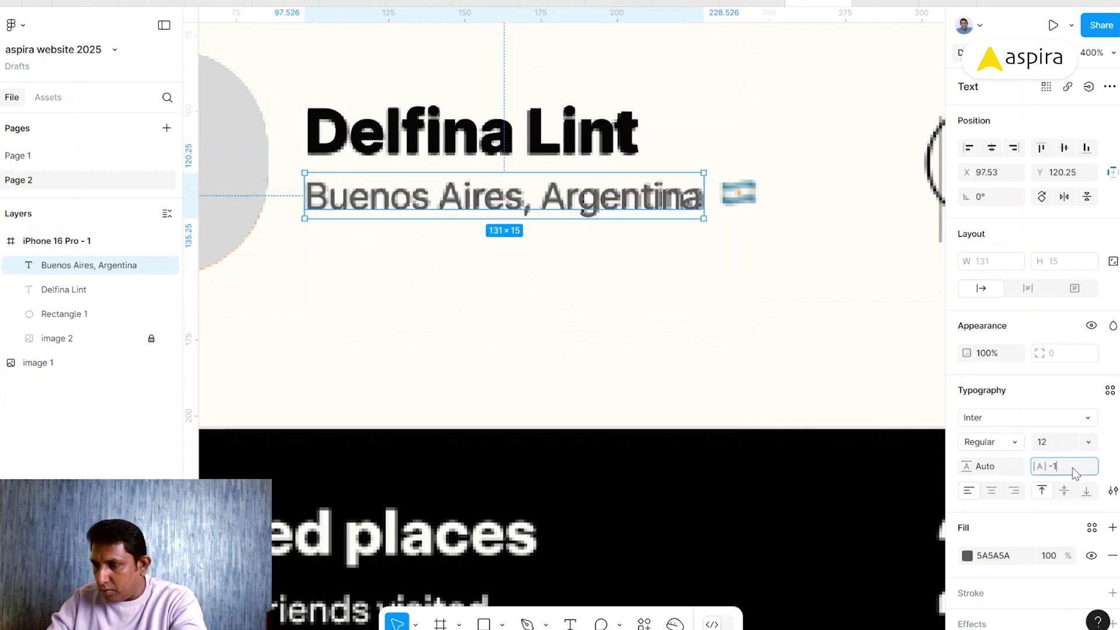
key(Return)
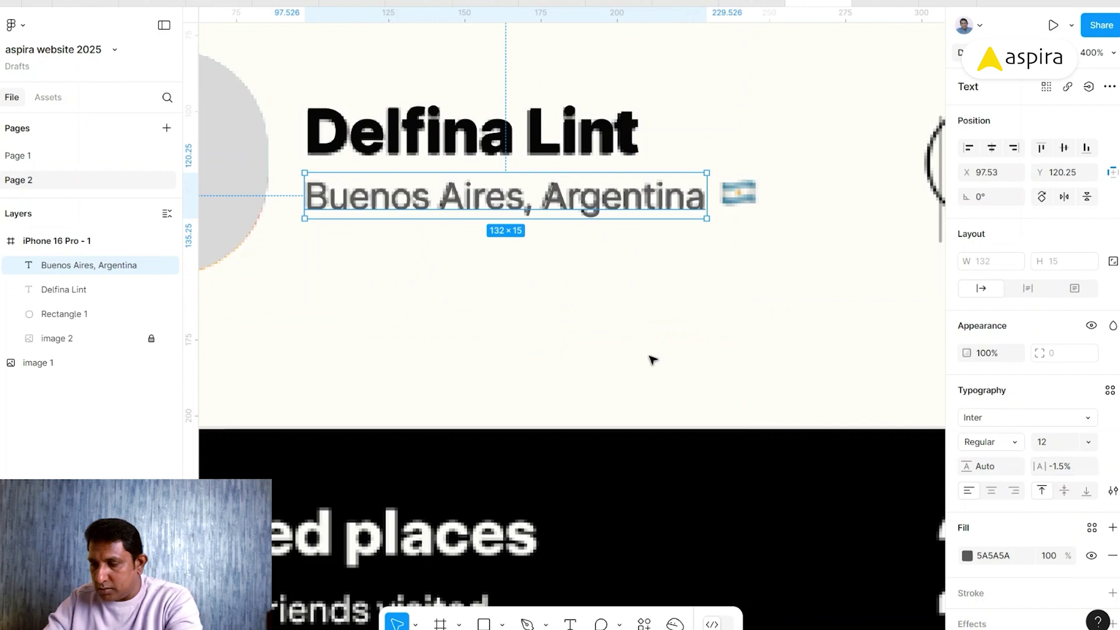
click(652, 360)
key(minus)
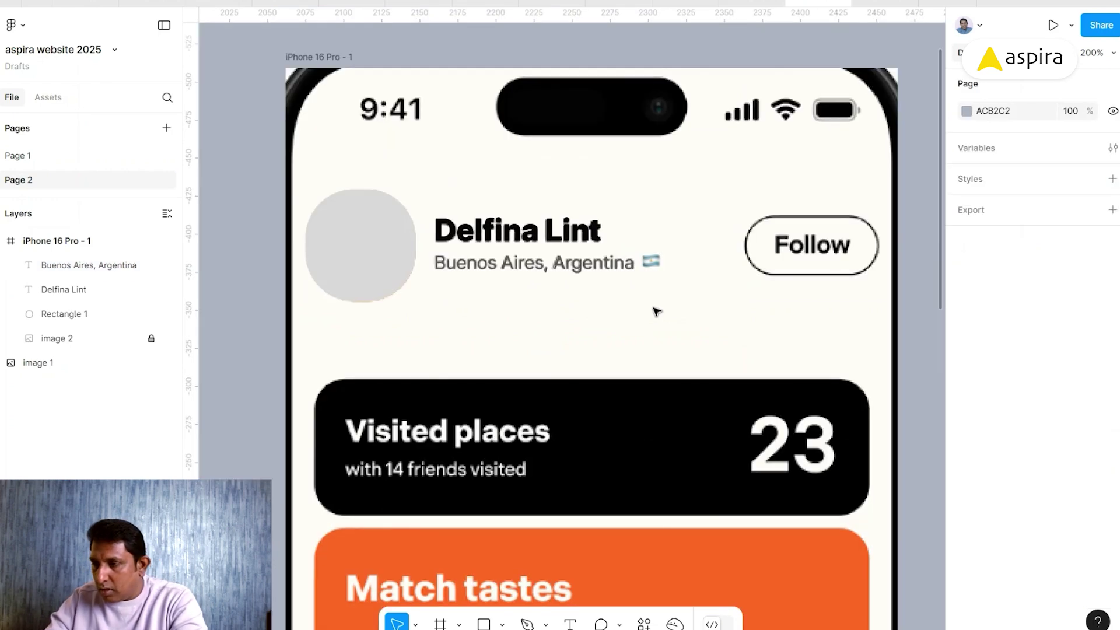
drag(841, 291, 672, 322)
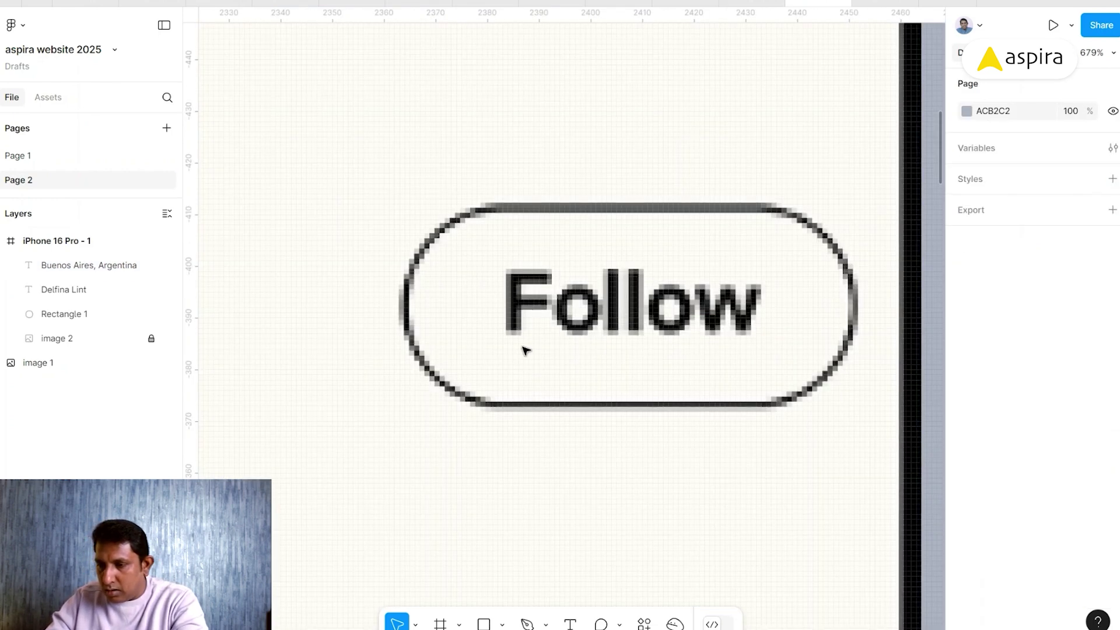
- Add a 'Follow' text layer on the reference button
key(t)
click(496, 252)
text(Follow)
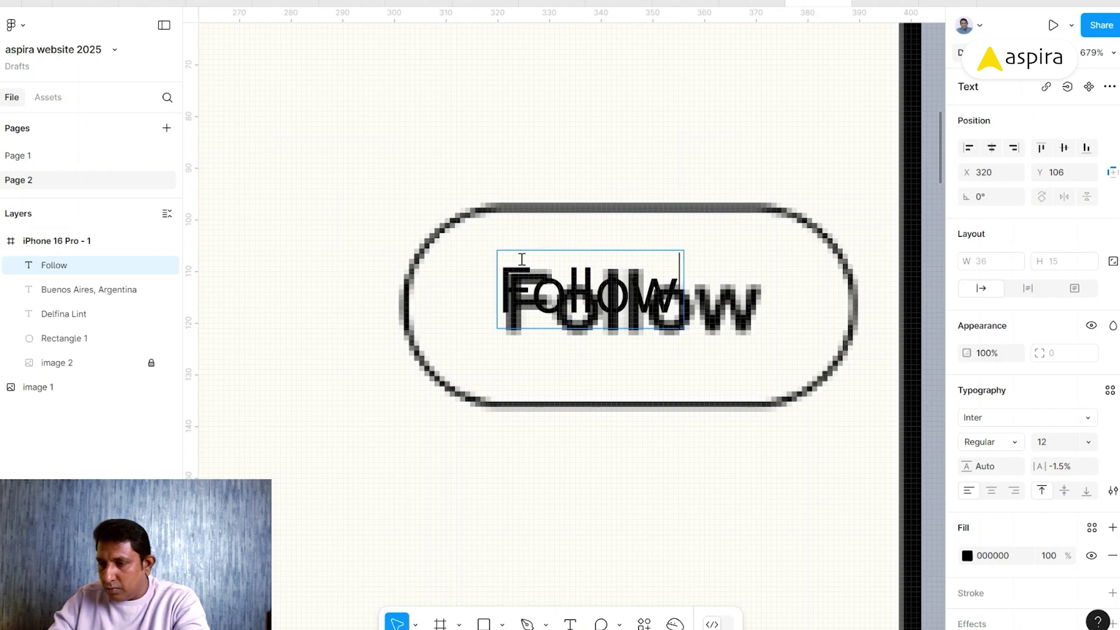
key(Escape)
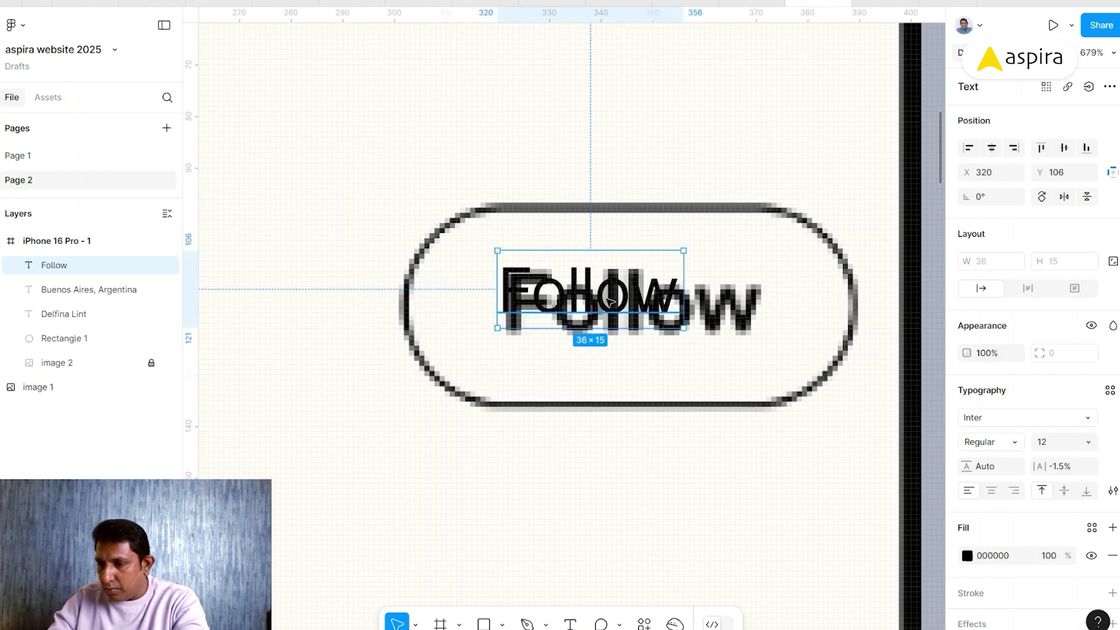
drag(608, 300, 625, 246)
- Make the Follow text Inter Semi Bold at size 16
click(1002, 441)
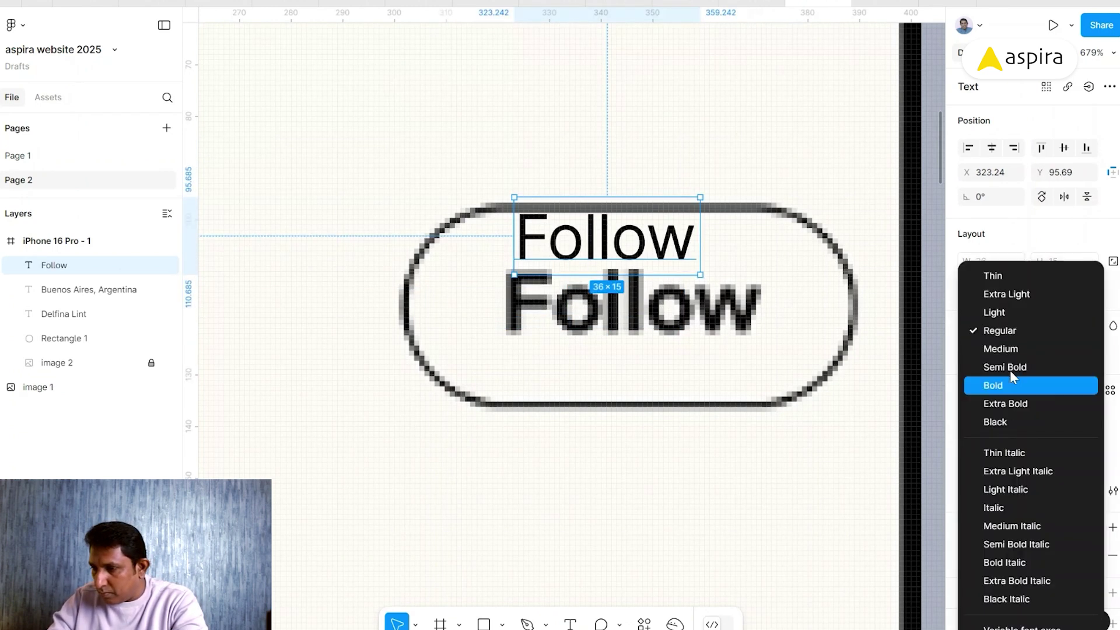
click(1013, 365)
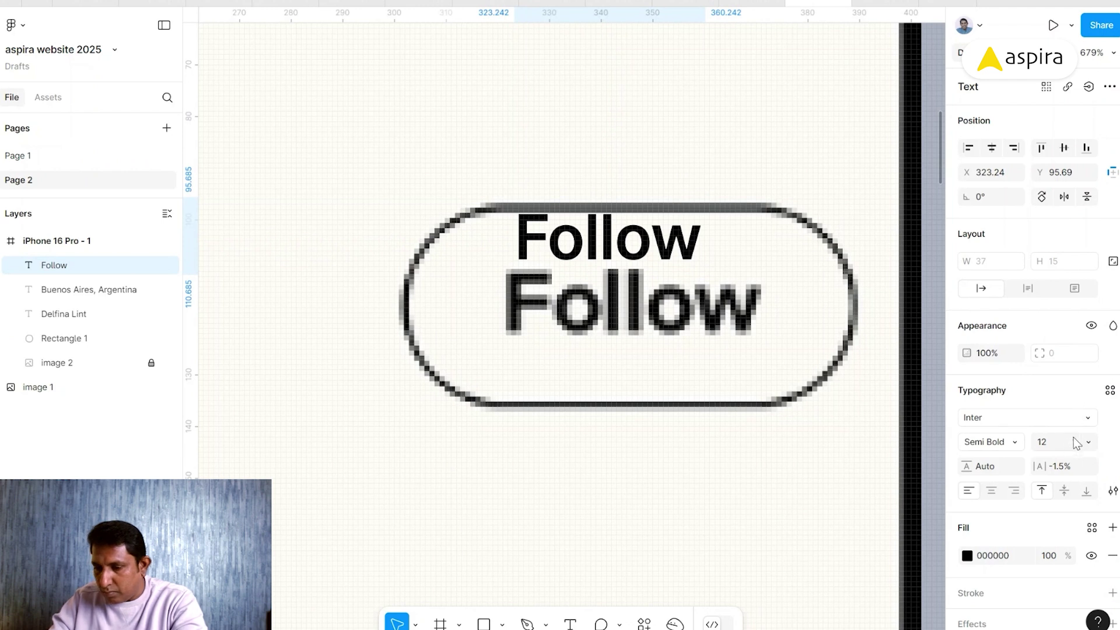
text(20)
key(Return)
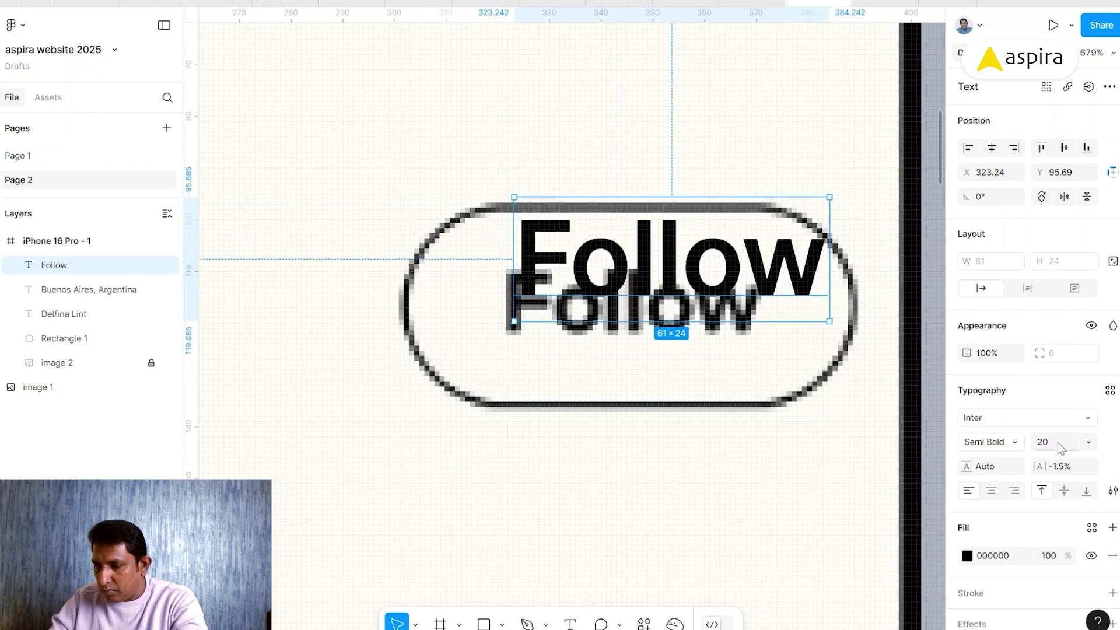
click(1058, 442)
text(18)
key(Return)
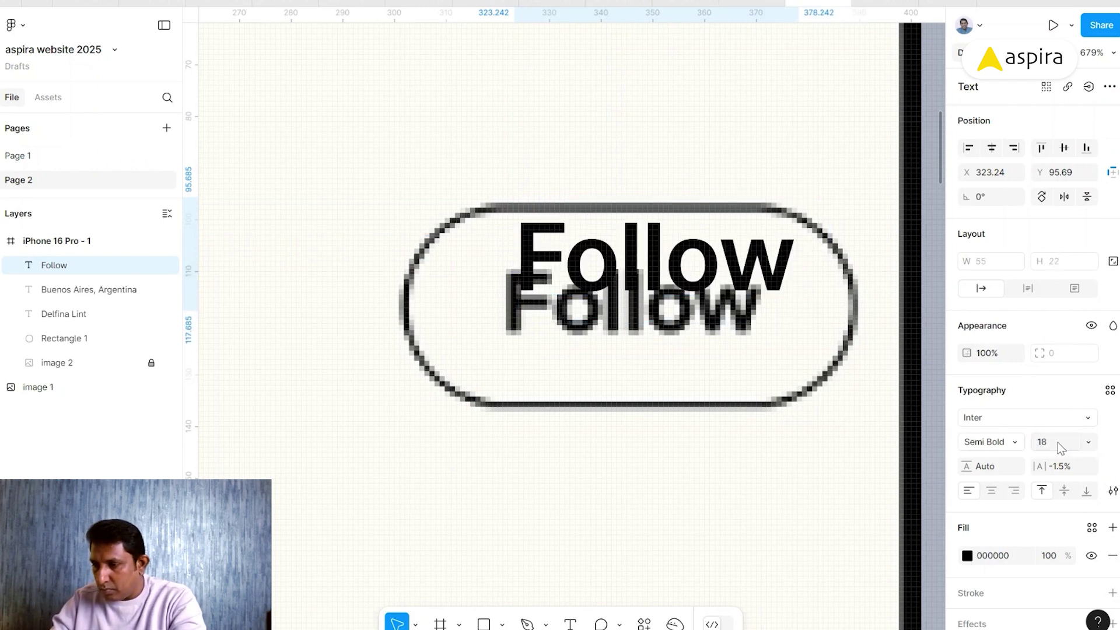
text(16)
key(Return)
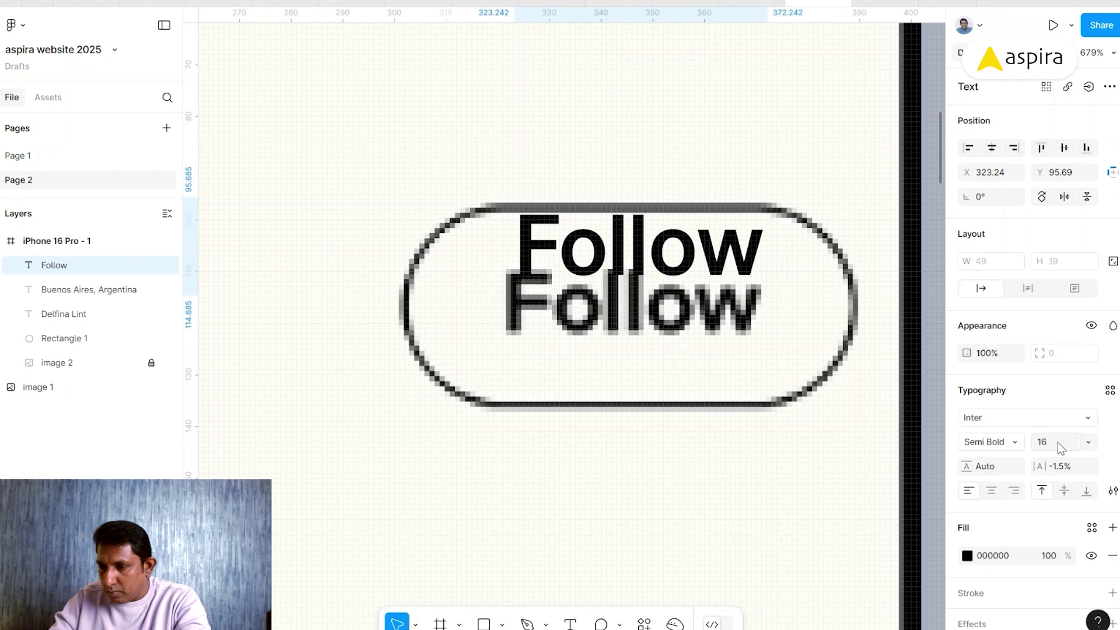
mouse_move(601, 218)
mouse_down()
mouse_move(595, 268)
mouse_move(594, 200)
mouse_up()
- Align Follow over the reference label and set its letter spacing to 0%
key(i)
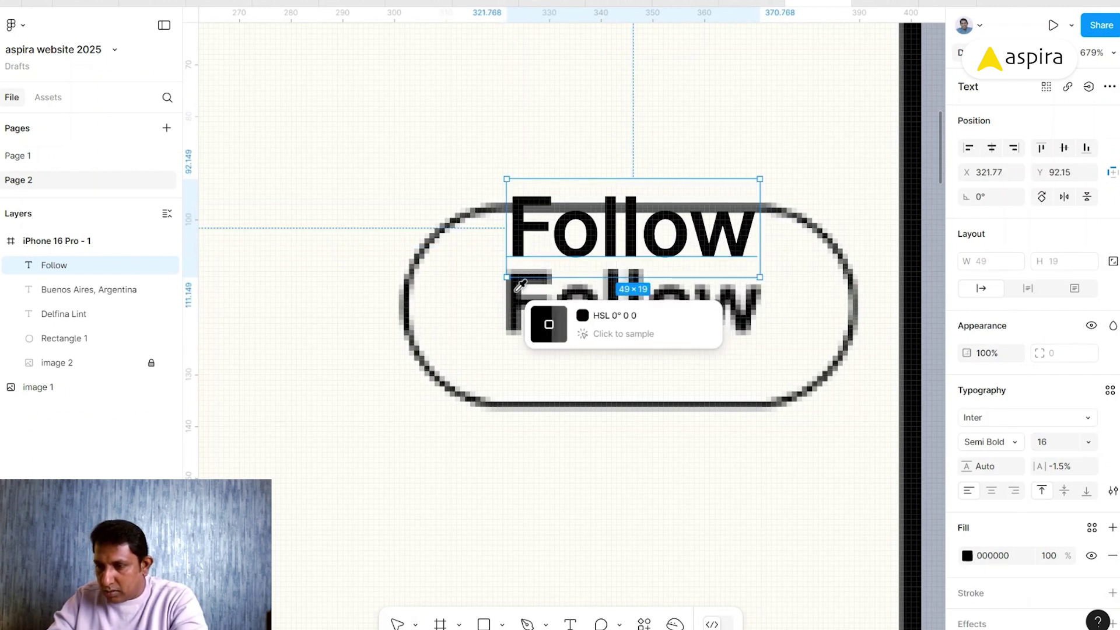
key(Escape)
drag(567, 225, 562, 301)
key(Up)
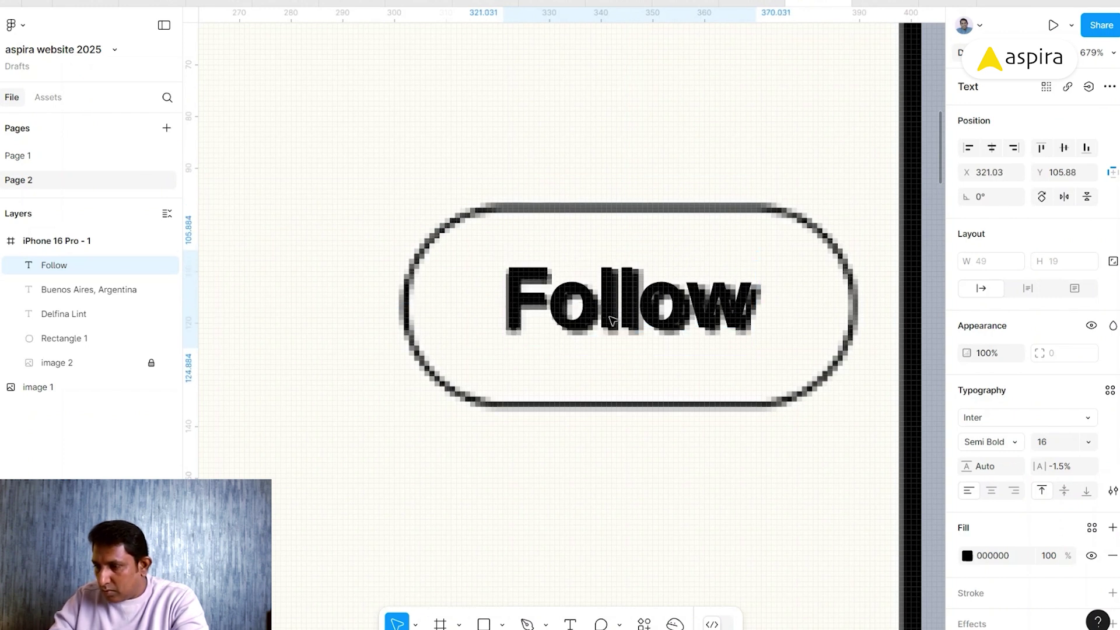
key(Down)
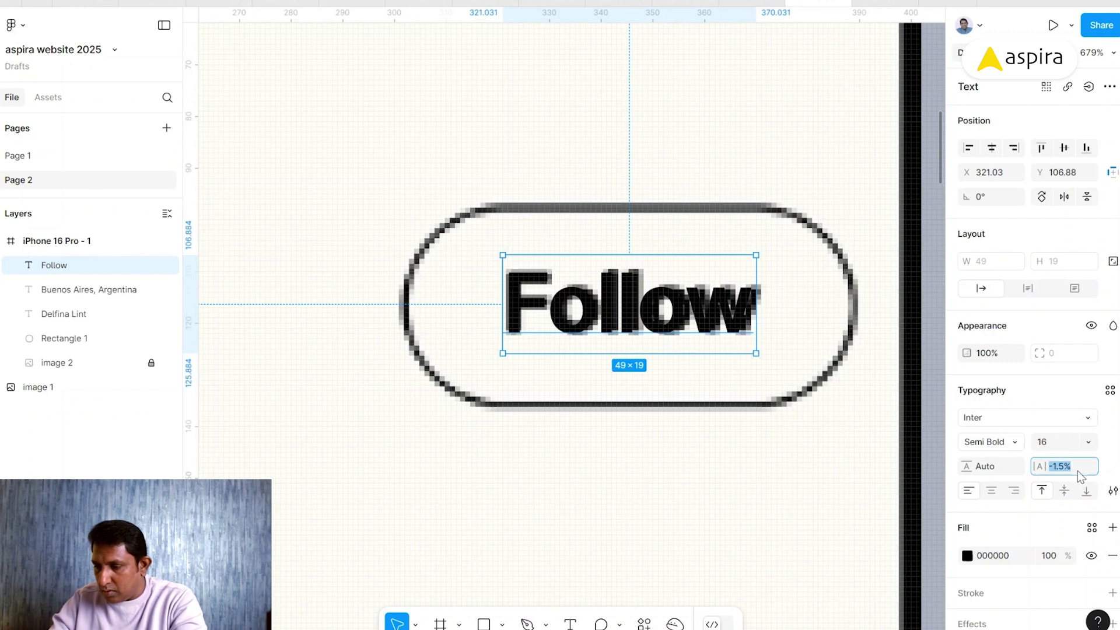
text(-1)
key(Return)
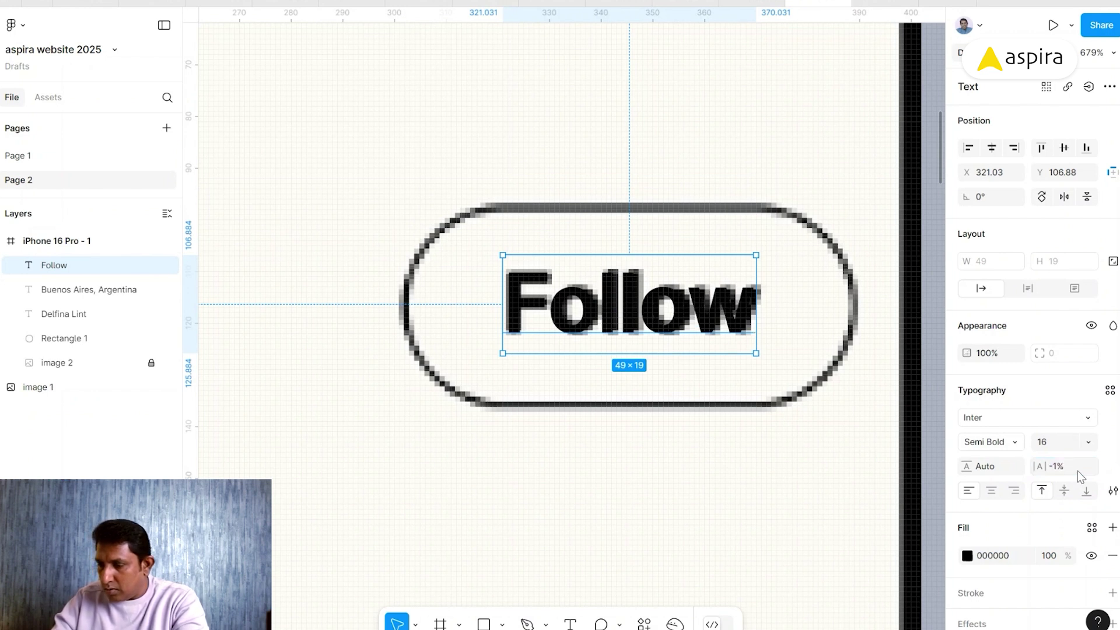
click(1077, 471)
text(0)
key(Return)
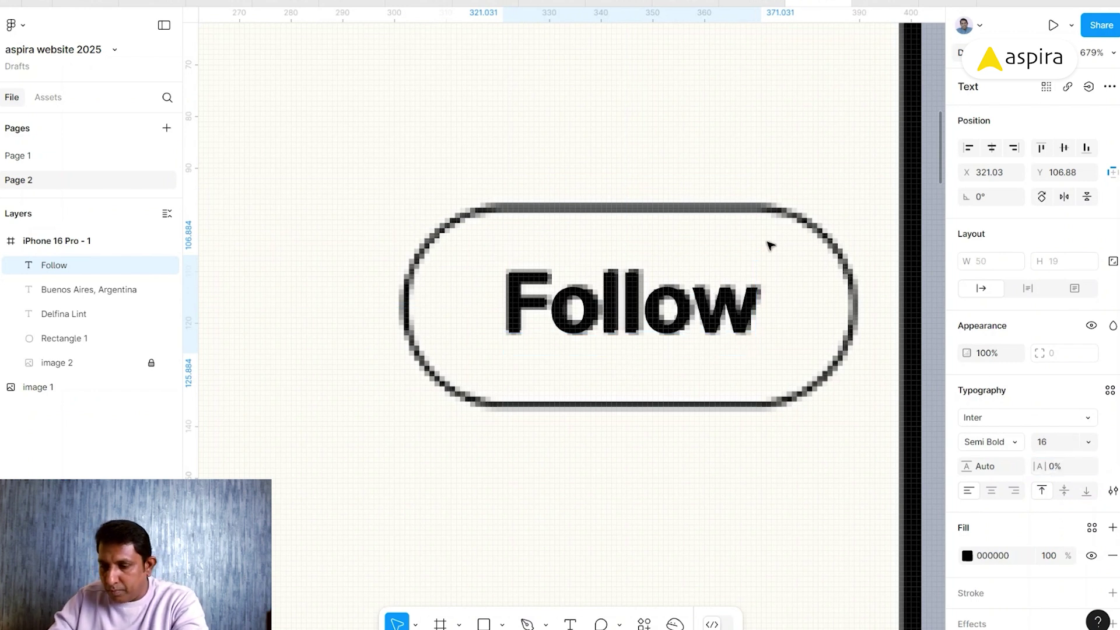
- Draw Rectangle 2 across the Follow button and sample the reference's dark outline colour
key(r)
mouse_move(490, 202)
mouse_down()
mouse_move(572, 354)
mouse_move(736, 405)
mouse_up()
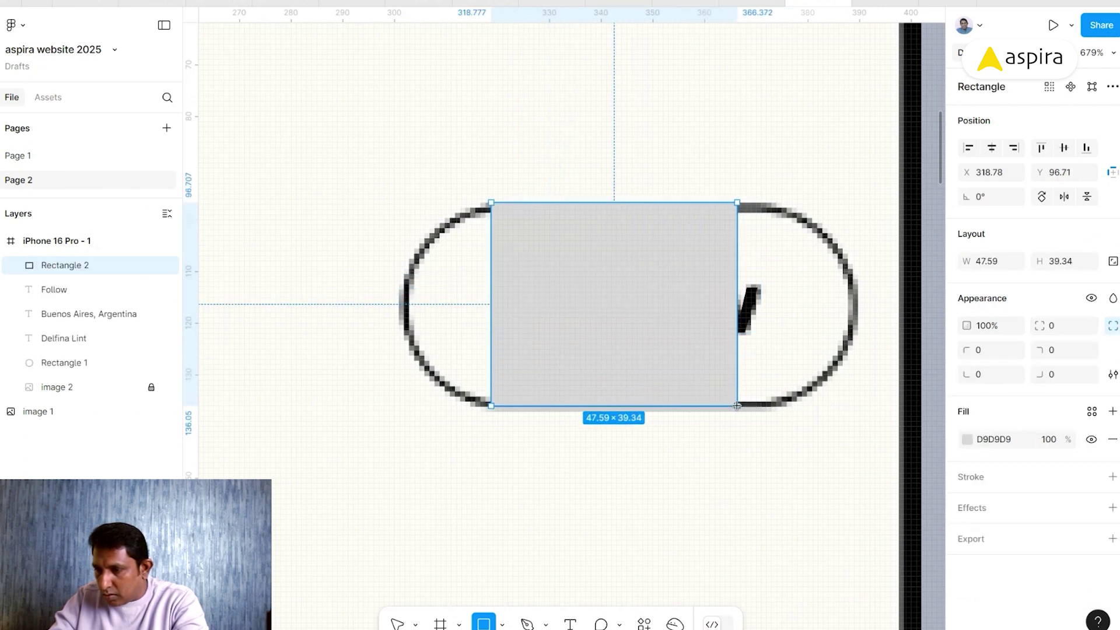
drag(737, 301, 857, 304)
drag(494, 312, 399, 306)
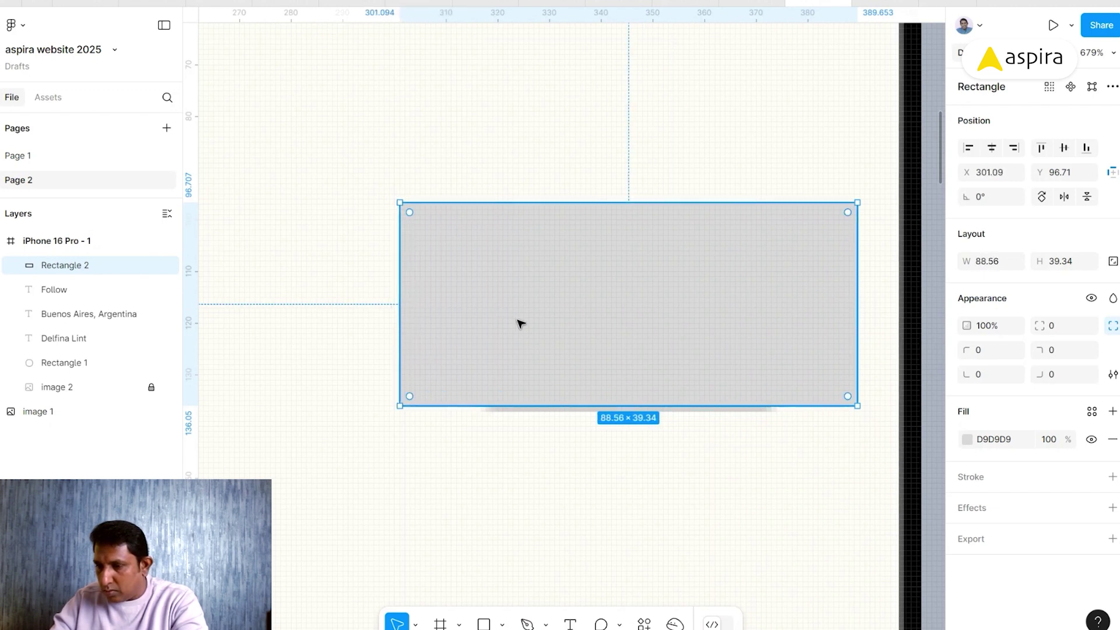
key(shift+Up)
key(shift+Up)
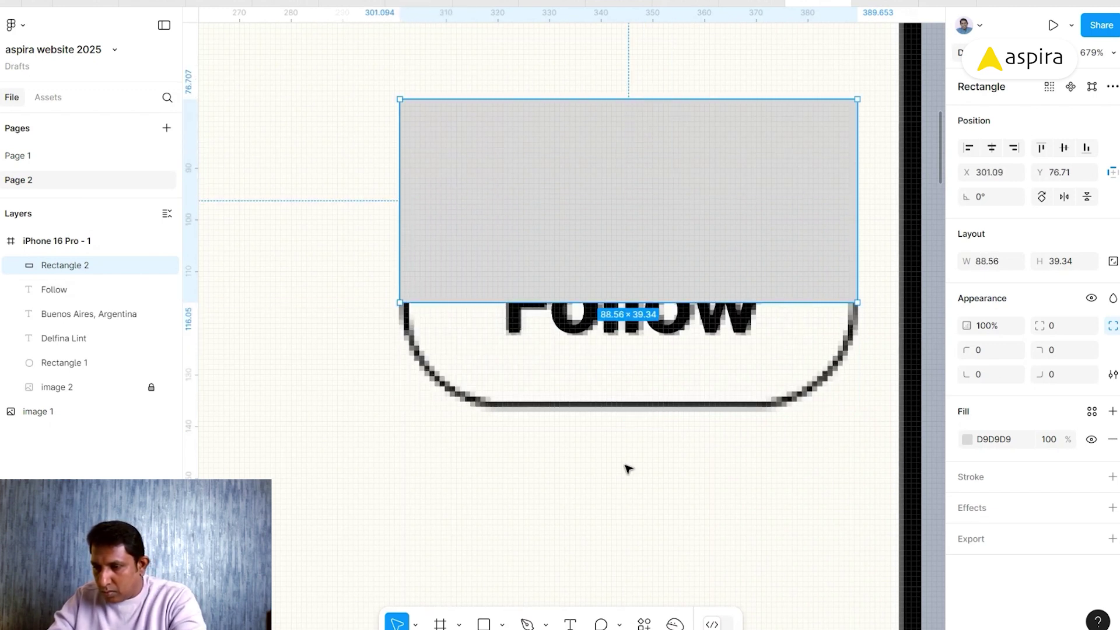
key(i)
click(543, 401)
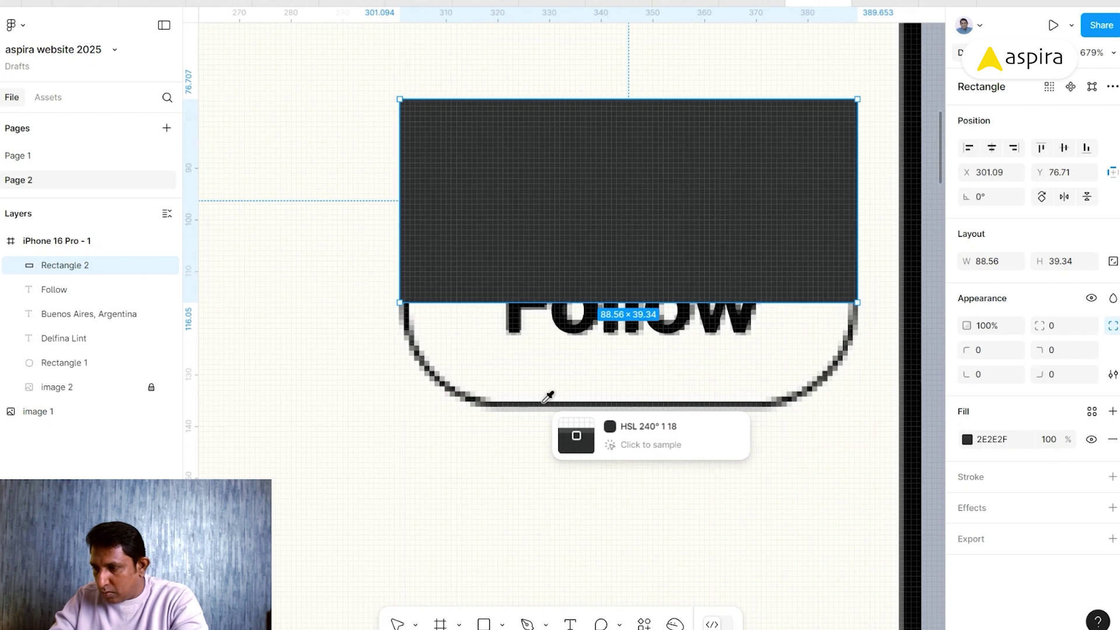
key(Escape)
click(1015, 442)
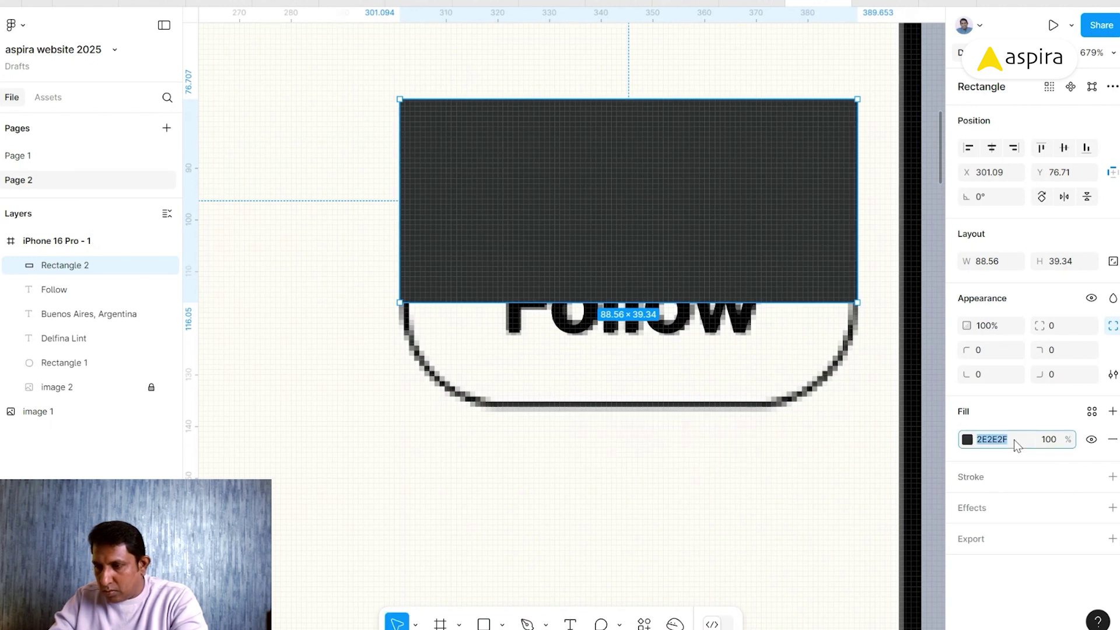
click(639, 167)
key(shift+Down)
key(shift+Down)
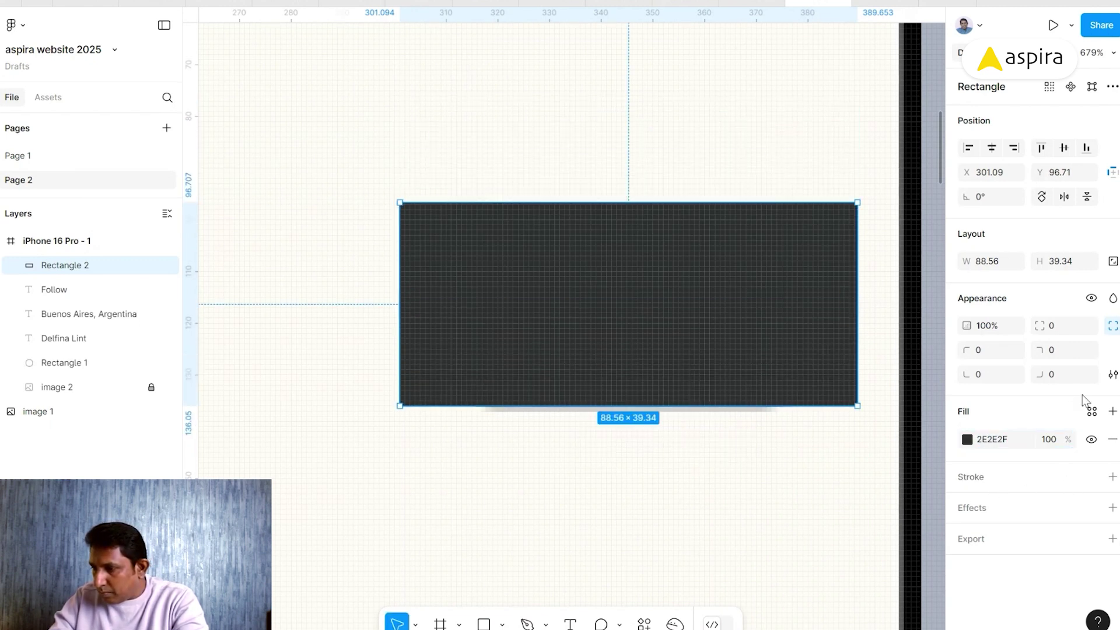
- Give the rectangle a 2E2E2F stroke, no fill, and a 19.67 corner radius pill shape
click(1112, 476)
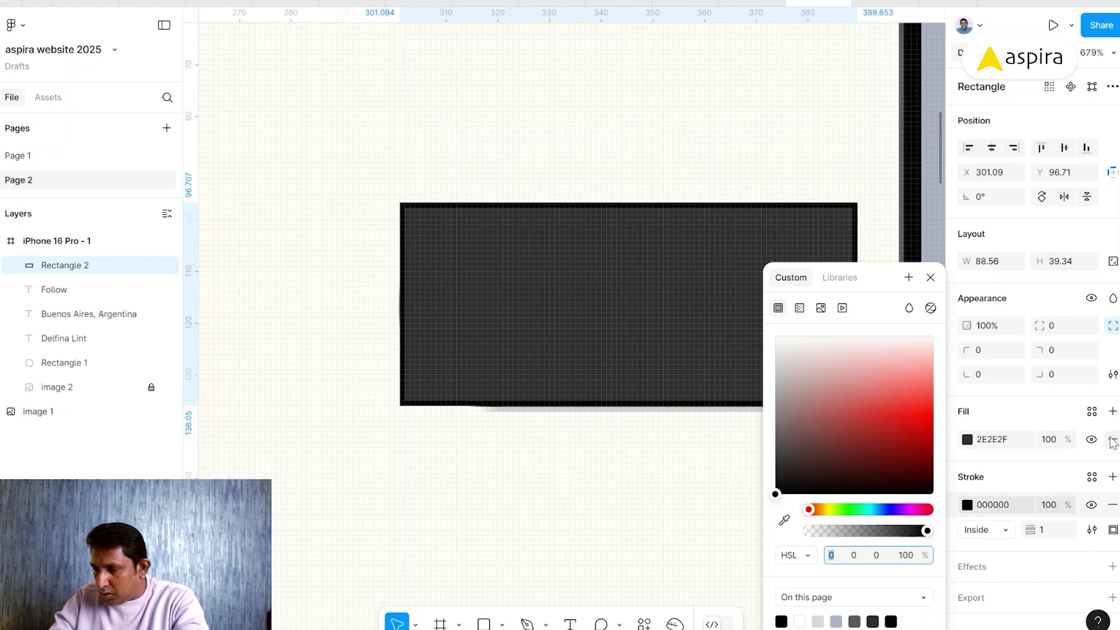
click(994, 505)
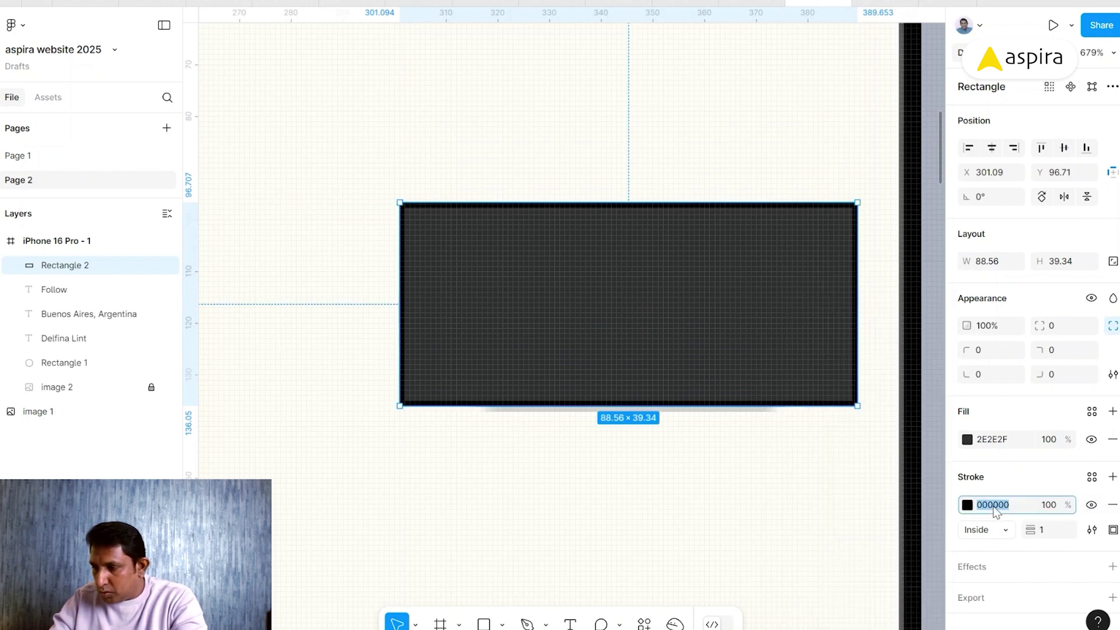
text(2E2E2F)
key(Return)
click(1112, 439)
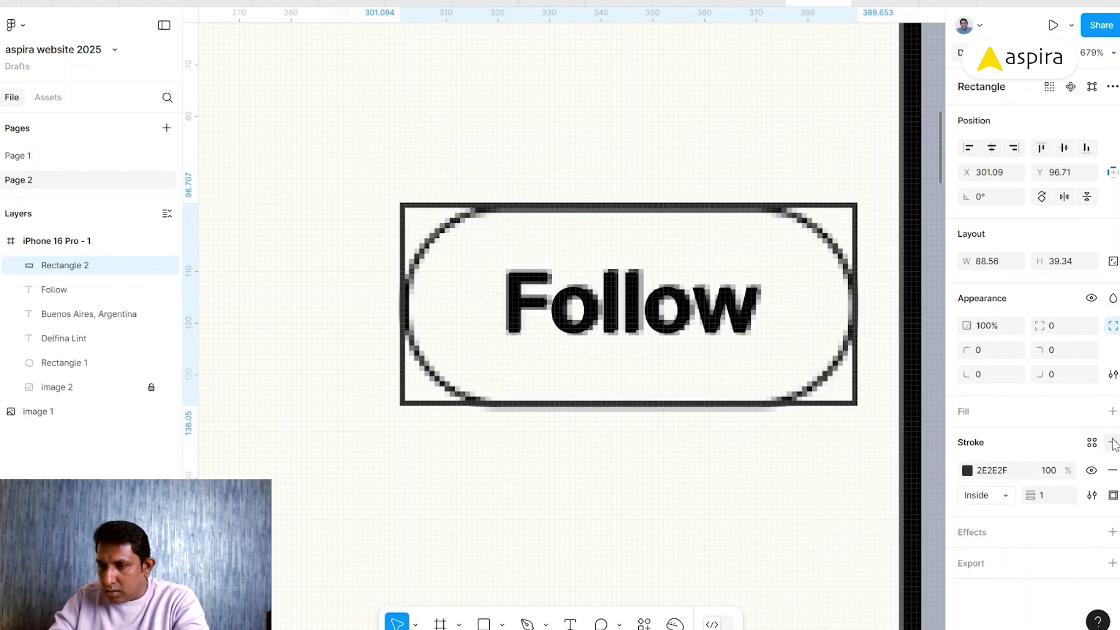
drag(404, 214, 363, 477)
- Hide the image 2 reference layer and compare the rebuilt header against the reference design
click(480, 135)
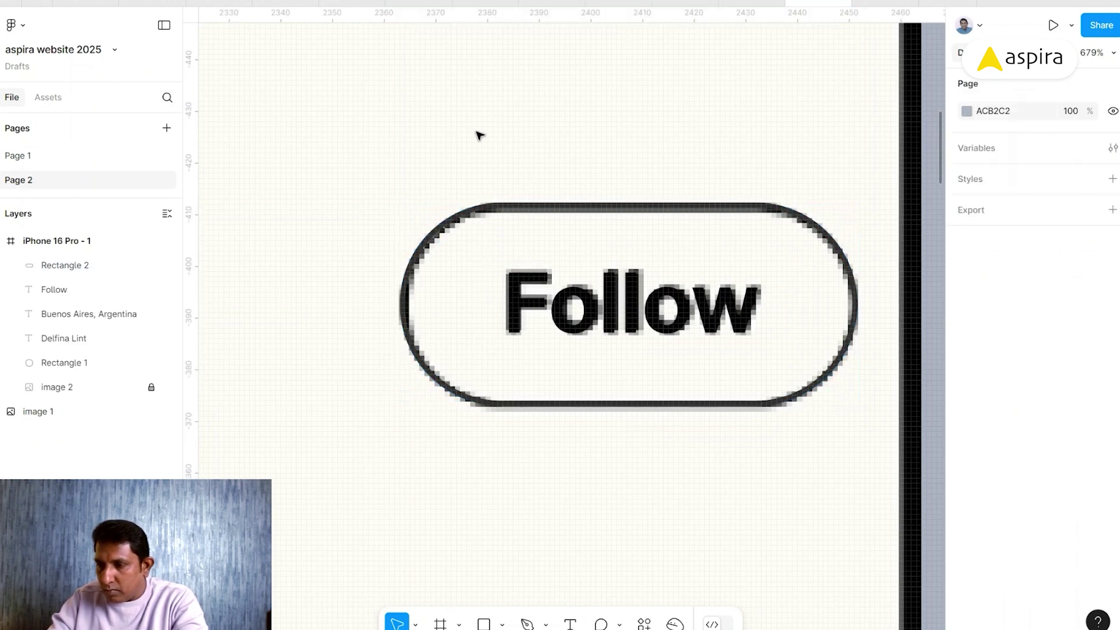
key(shift+0)
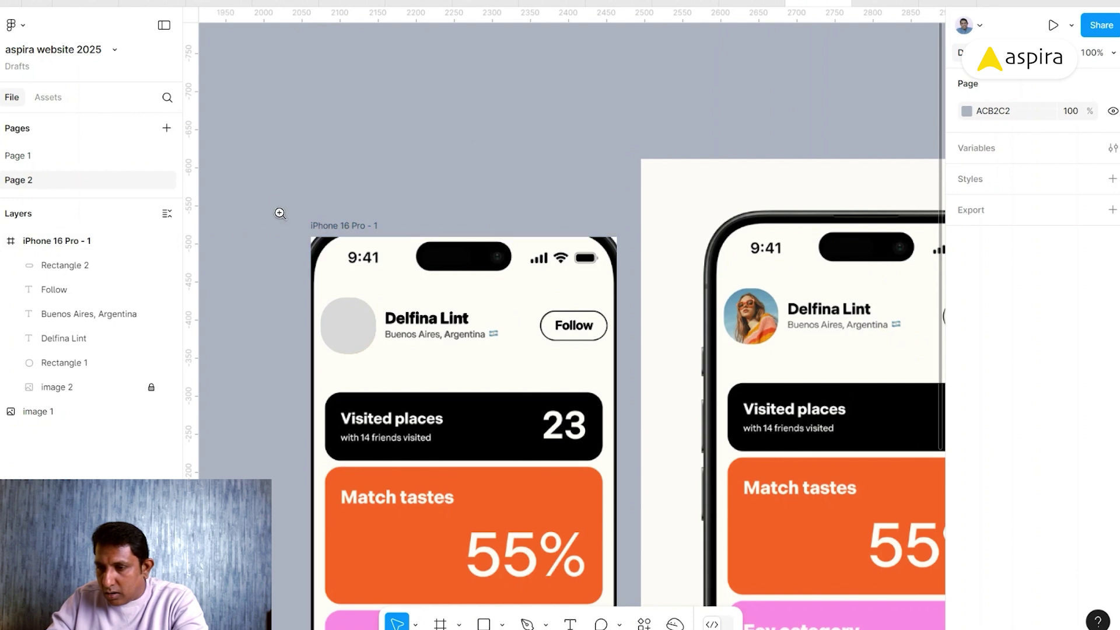
drag(281, 203, 676, 462)
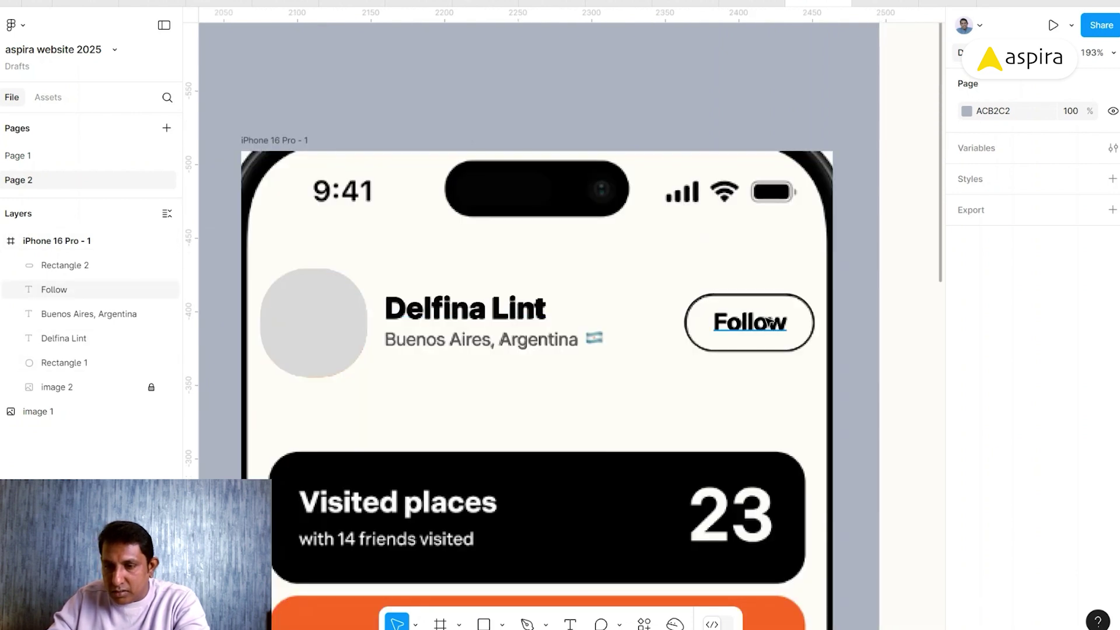
click(166, 388)
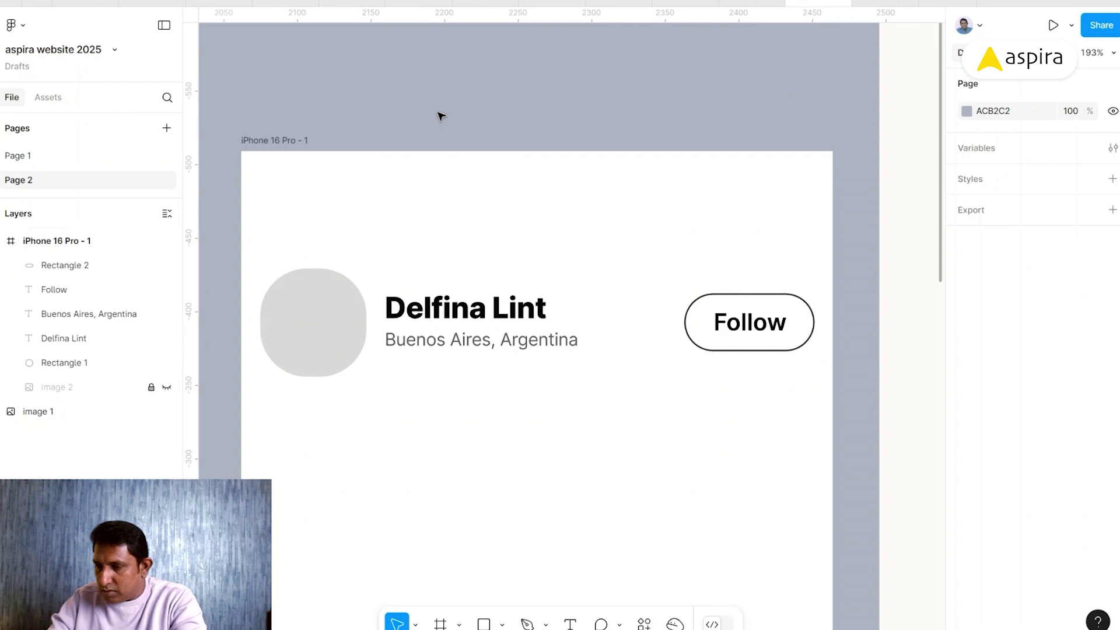
key(ctrl+backslash)
drag(912, 222, 565, 165)
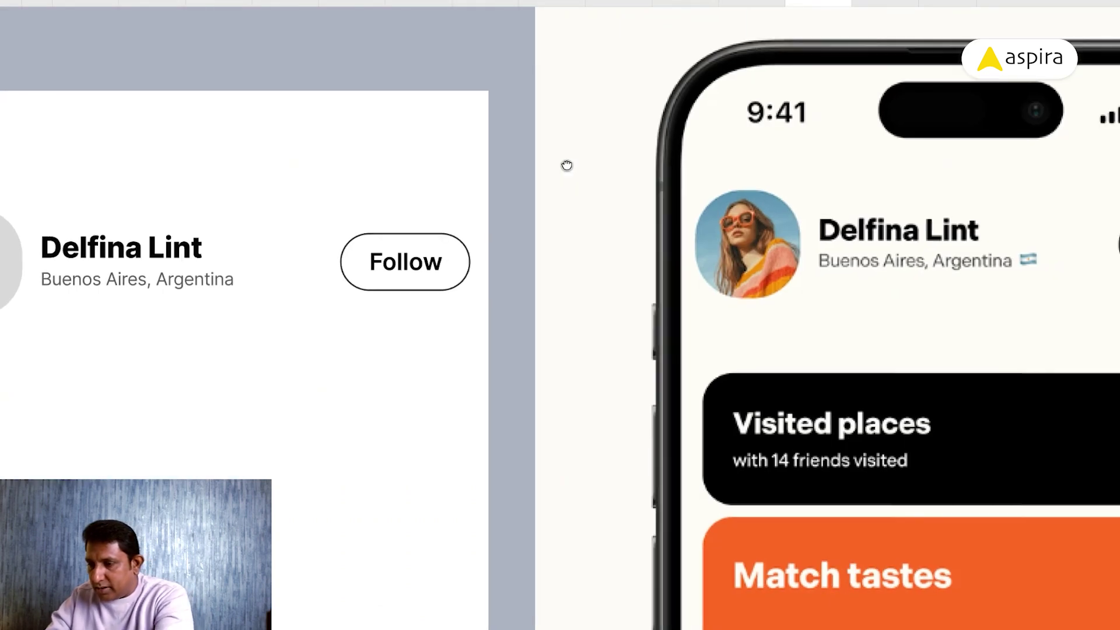
scroll(569, 168, down, 5)
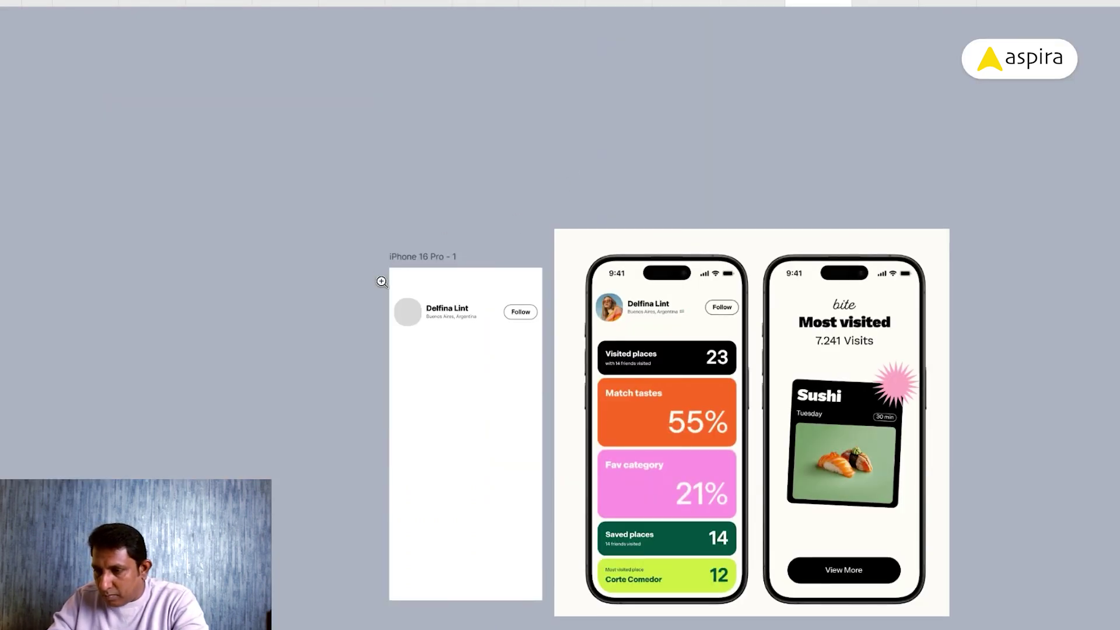
drag(381, 281, 746, 354)
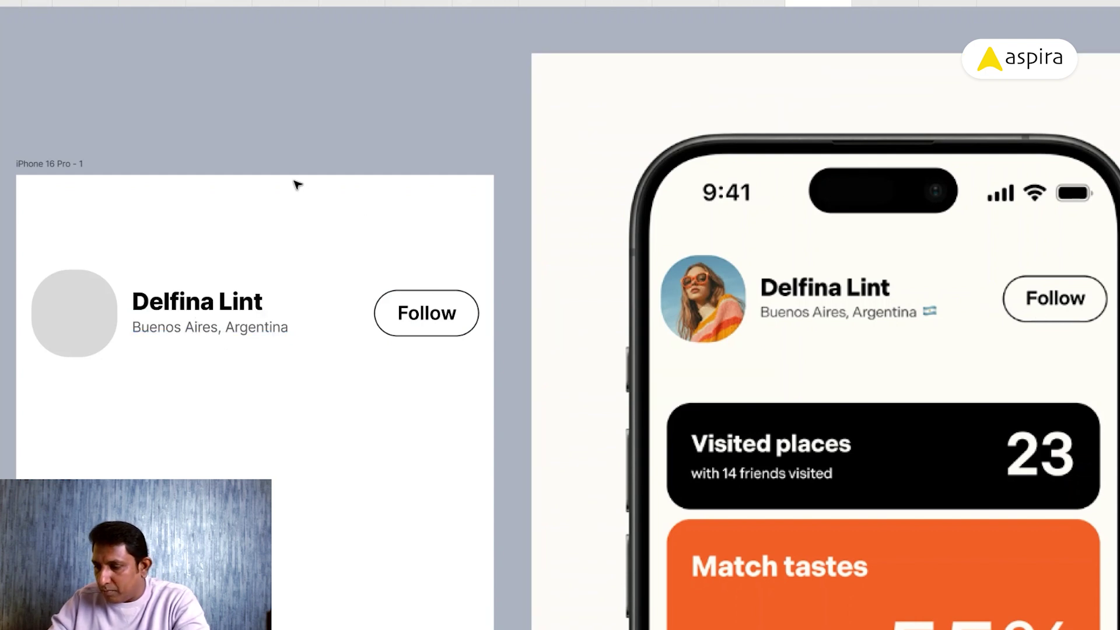
key(ctrl+backslash)
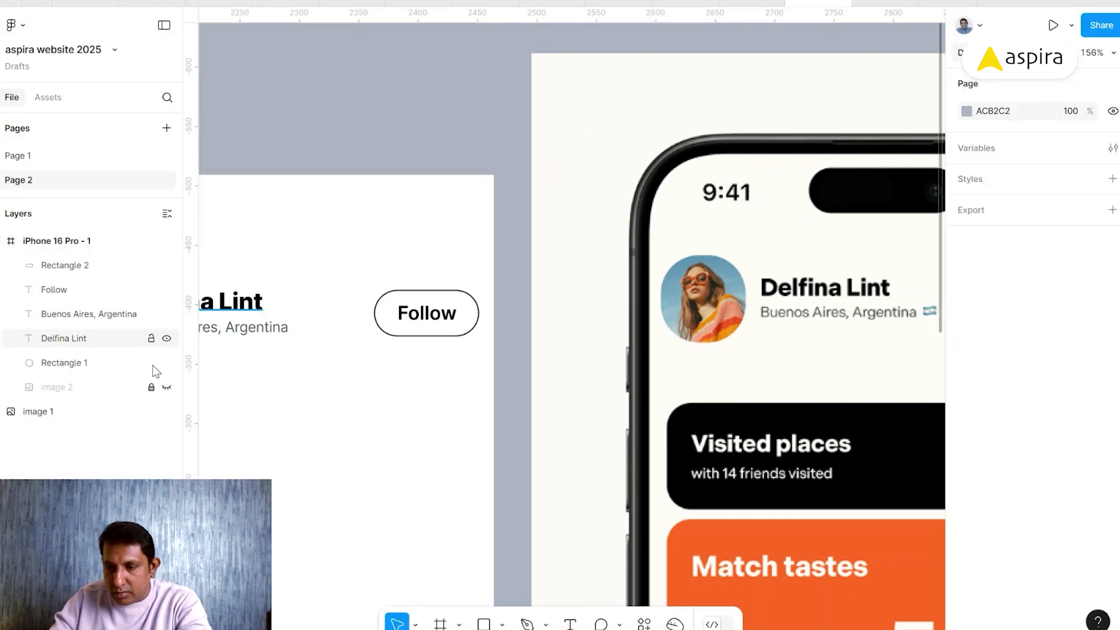
- Show image 2 again and add a 'Visited places' title below the header
click(166, 388)
scroll(416, 406, down, 5)
scroll(417, 405, left, 5)
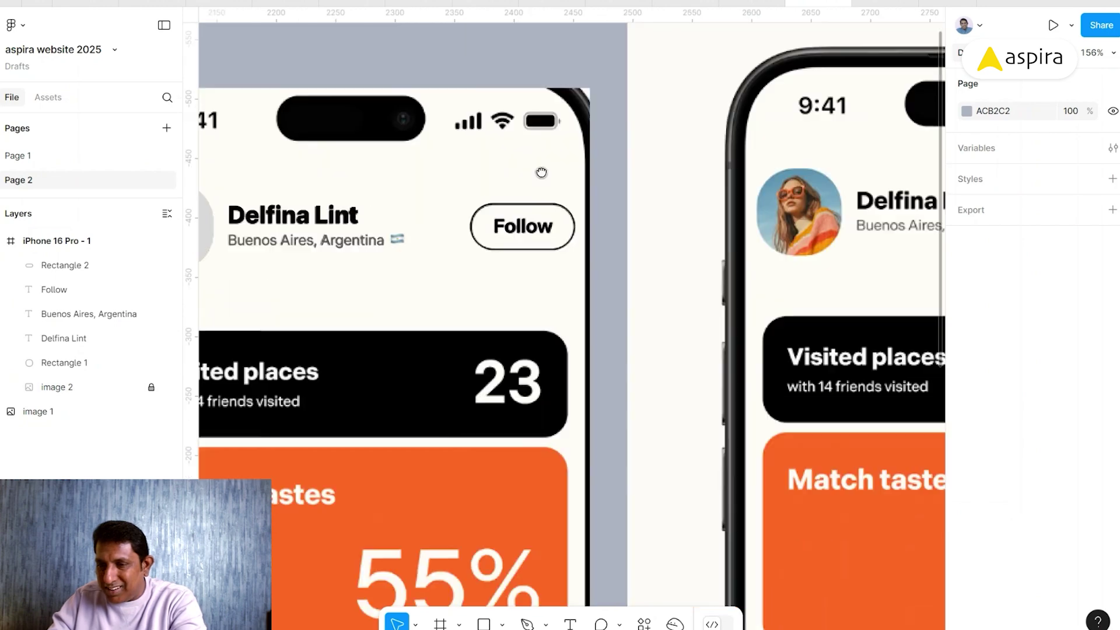
scroll(563, 129, down, 2)
scroll(564, 129, left, 3)
key(t)
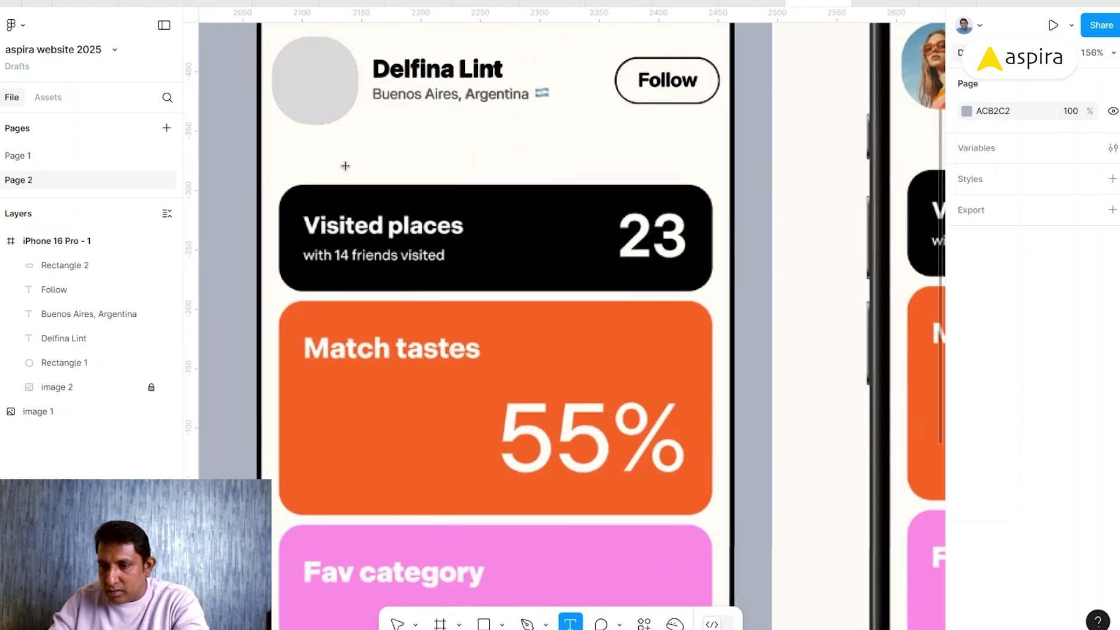
click(333, 169)
text(Visit)
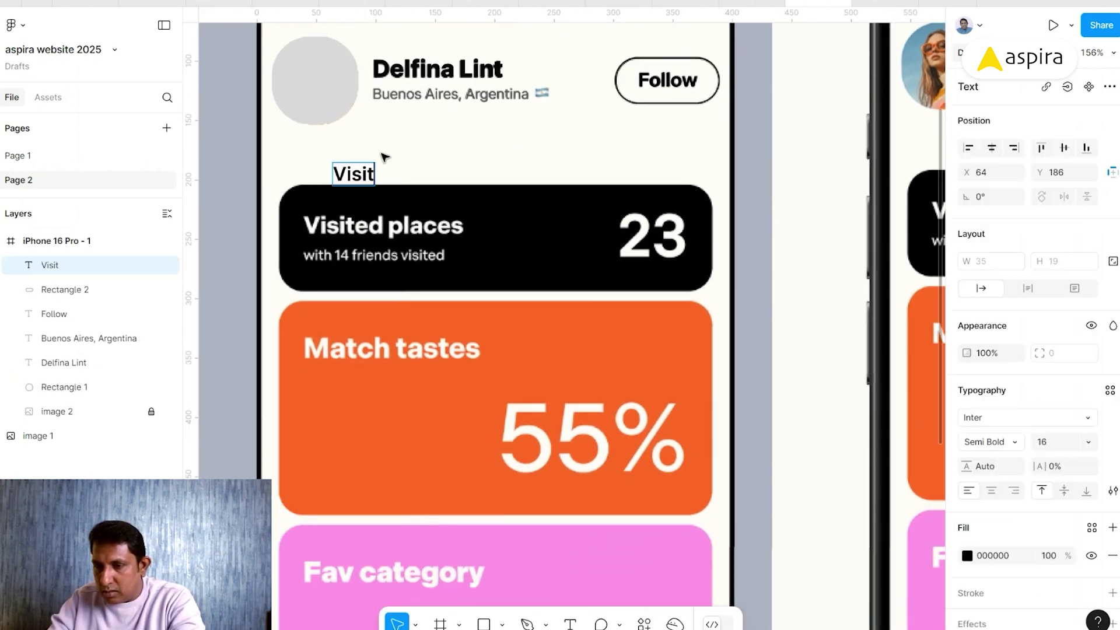
text(ed places)
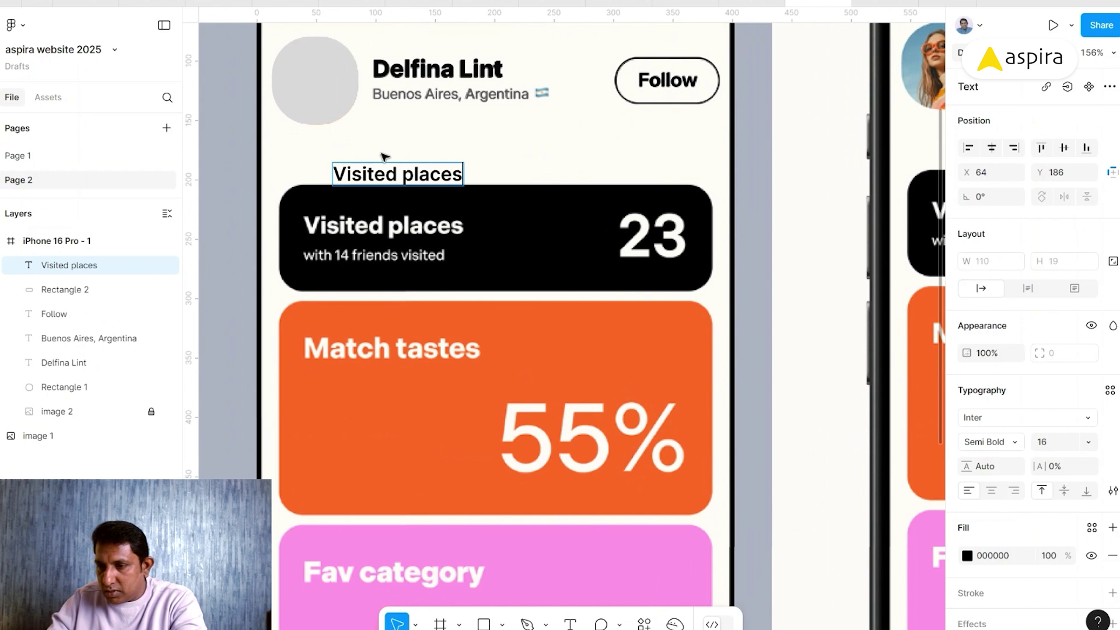
key(Escape)
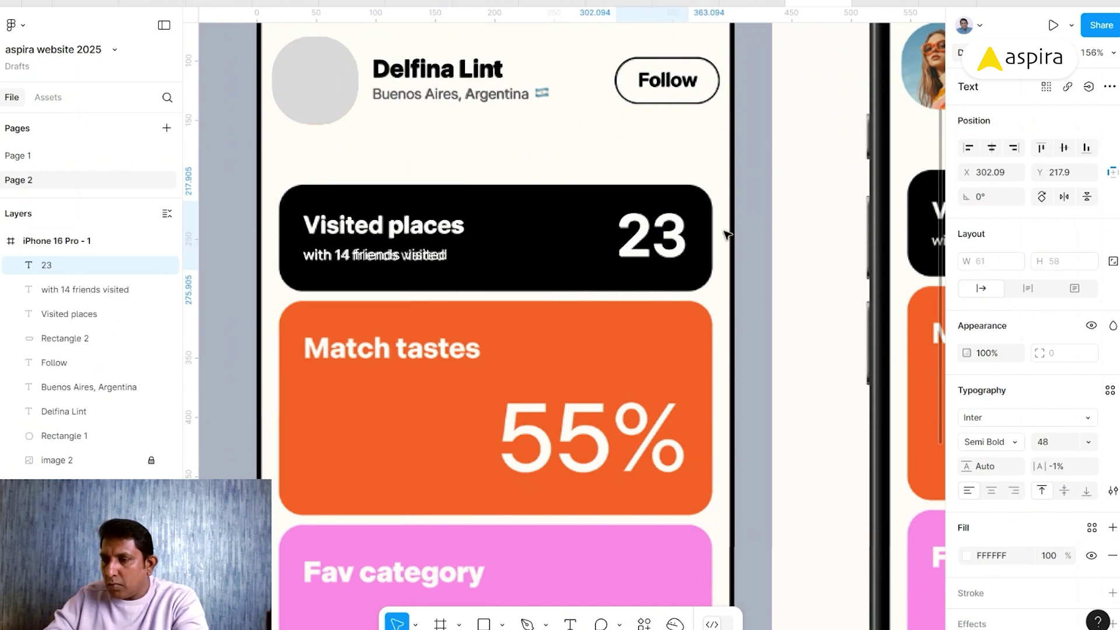
- Nudge the 23 one pixel right and select it with the title and subtitle
key(Right)
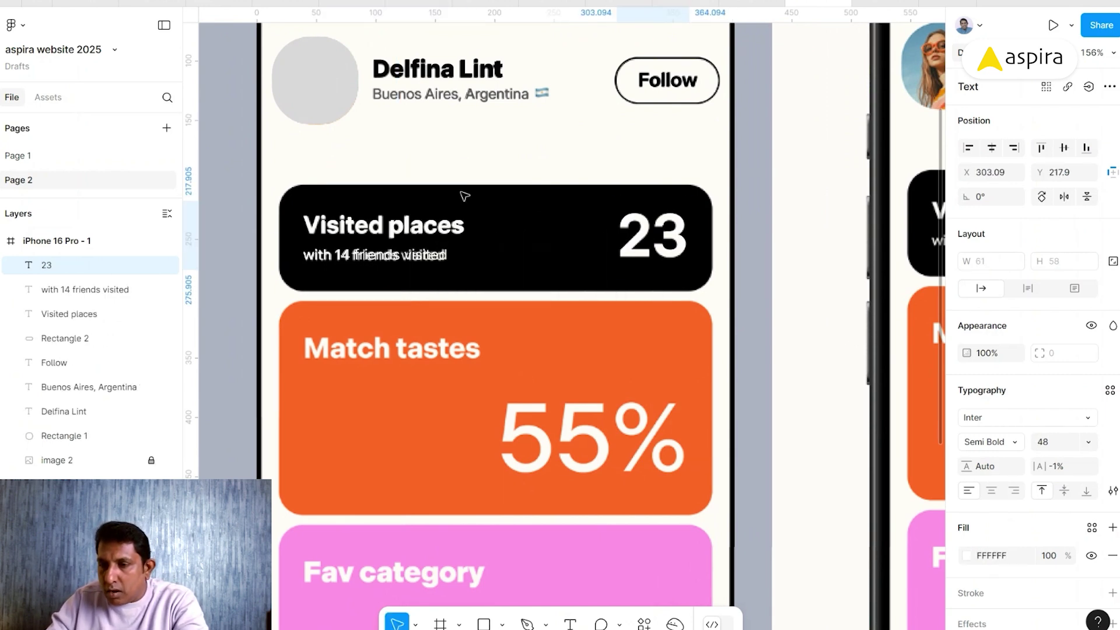
shift+click(438, 229)
shift+click(425, 256)
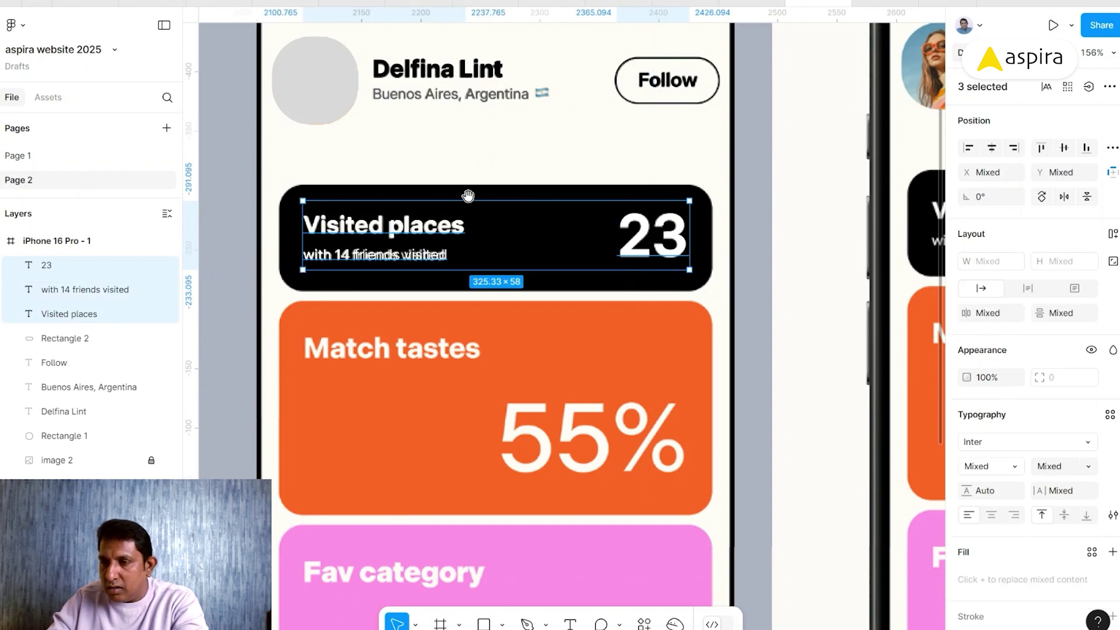
- Duplicate the three Visited places texts onto the green Saved places card and select the copied title
drag(539, 346, 551, 175)
scroll(551, 174, down, 5)
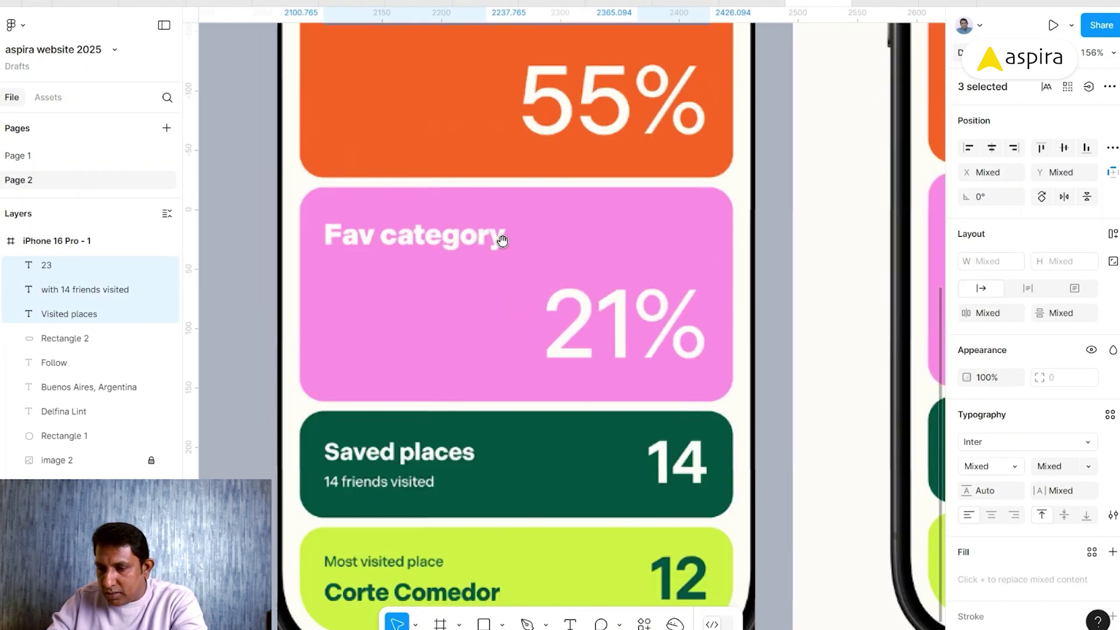
scroll(485, 390, up, 6)
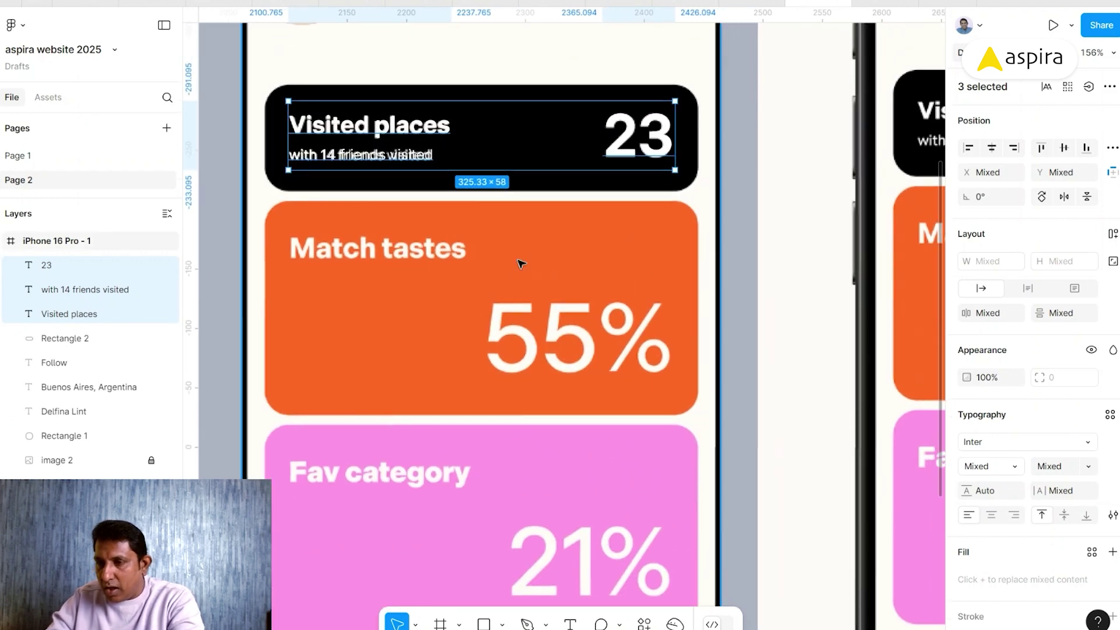
key(ctrl+d)
drag(519, 249, 533, 126)
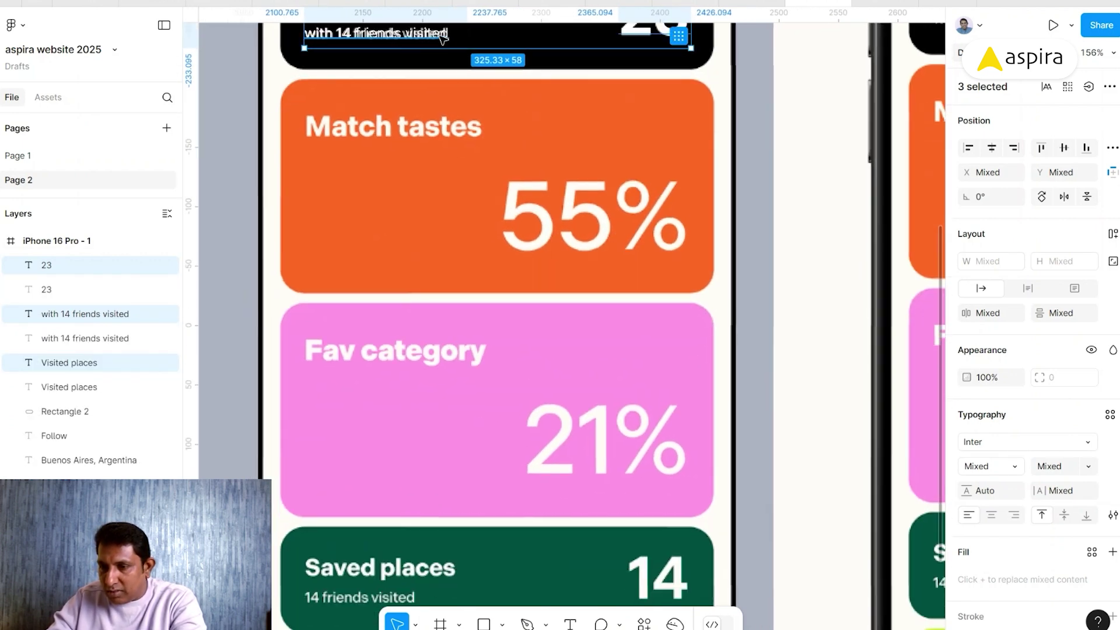
drag(458, 45, 445, 449)
drag(538, 458, 544, 206)
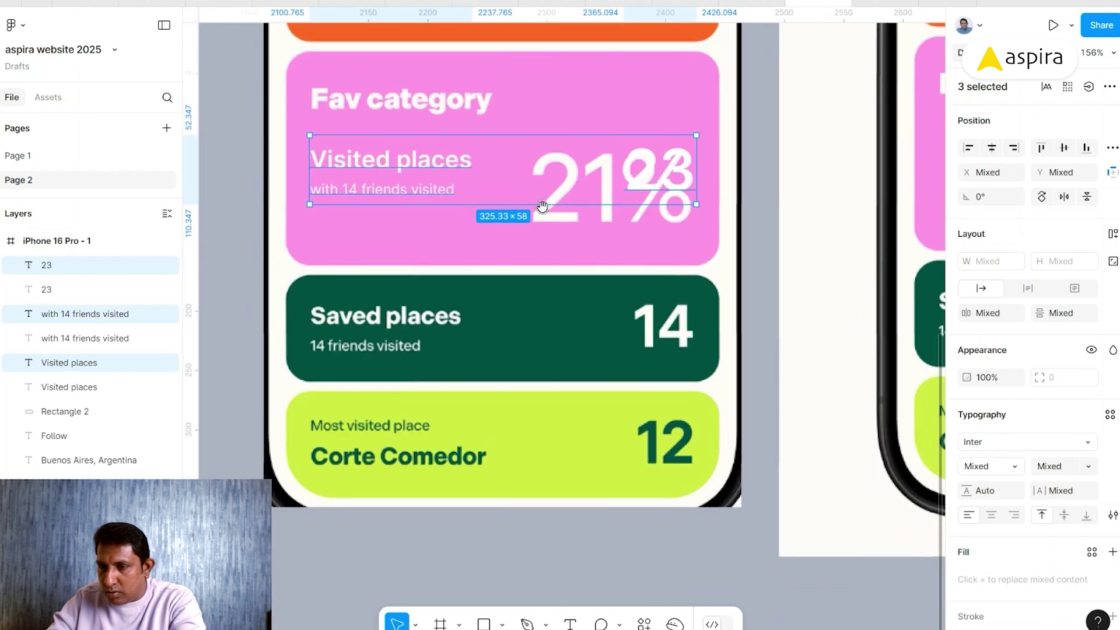
drag(420, 169, 429, 348)
click(250, 318)
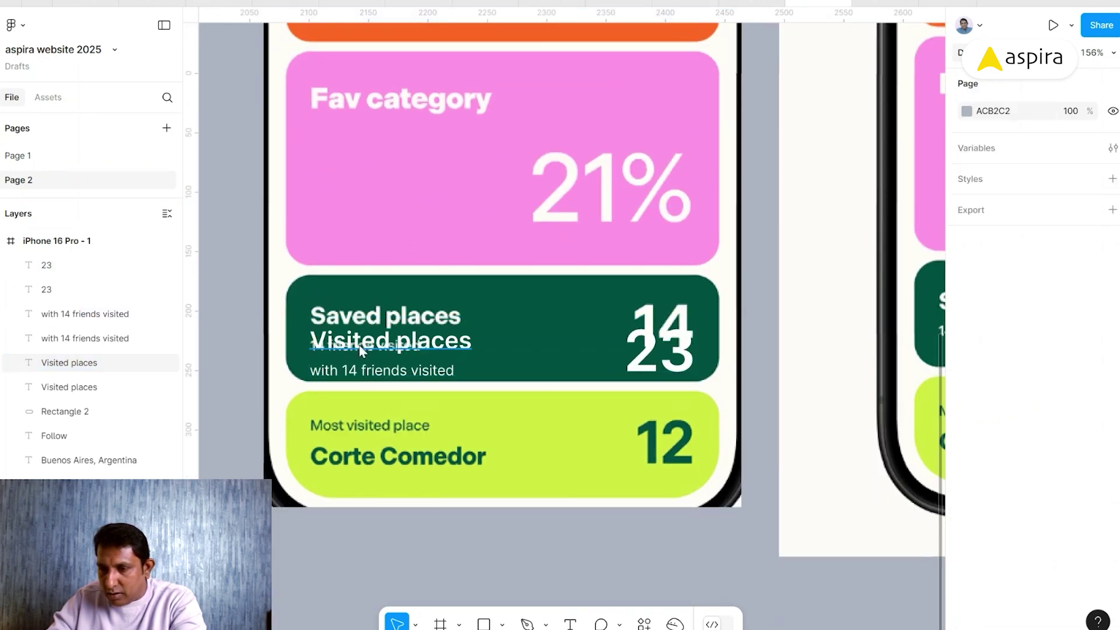
click(350, 338)
- Retype the title as 'Saved places' and move it up to the card's title line
text(Saved)
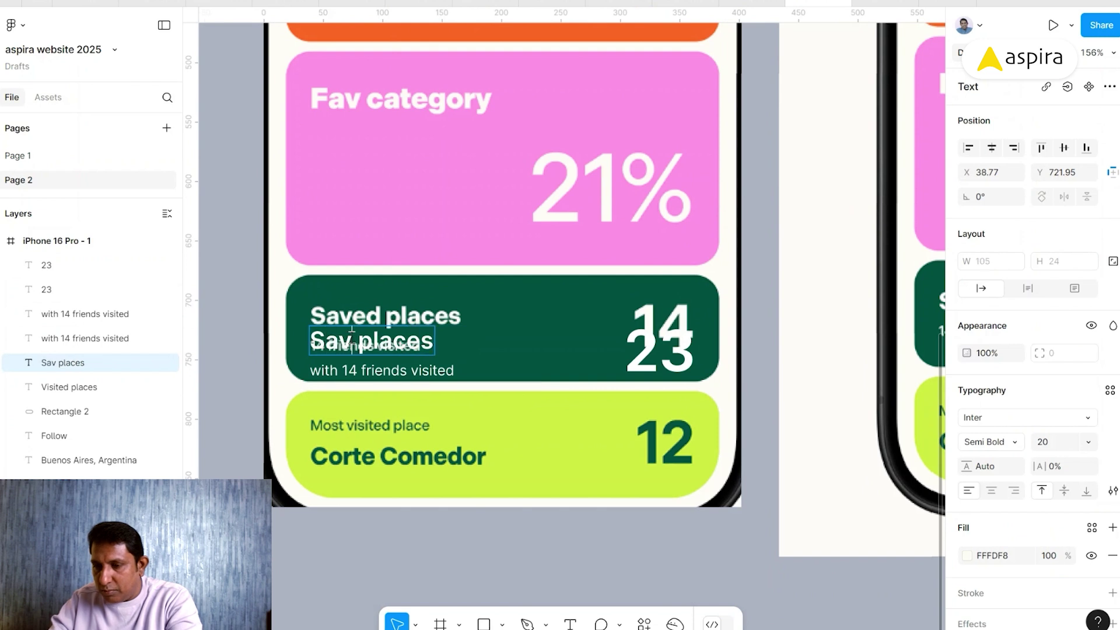
key(Escape)
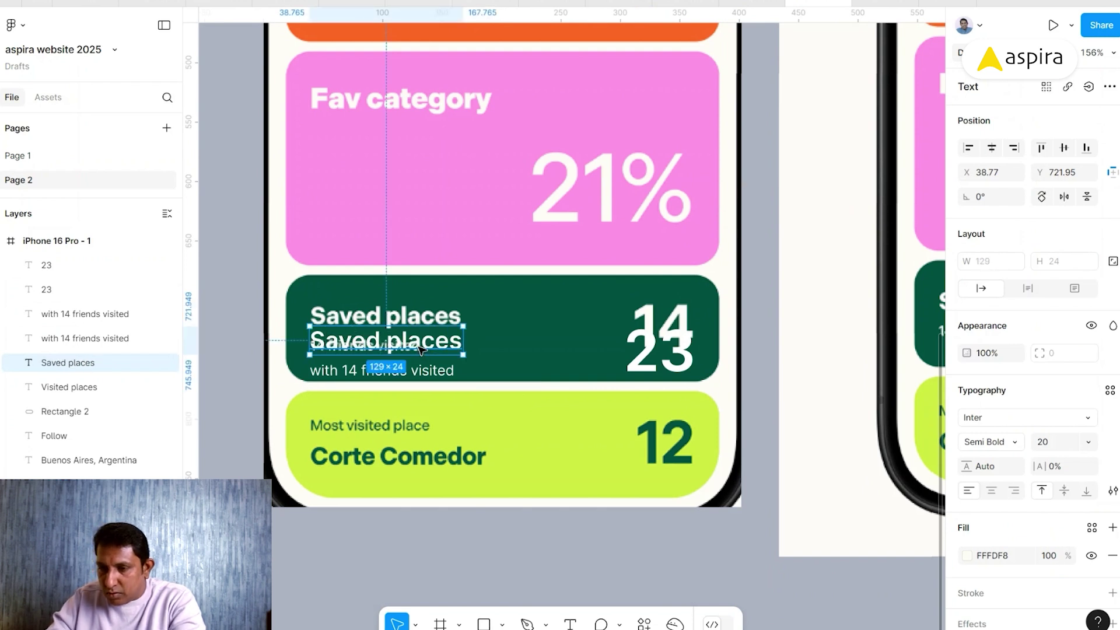
drag(420, 348, 419, 324)
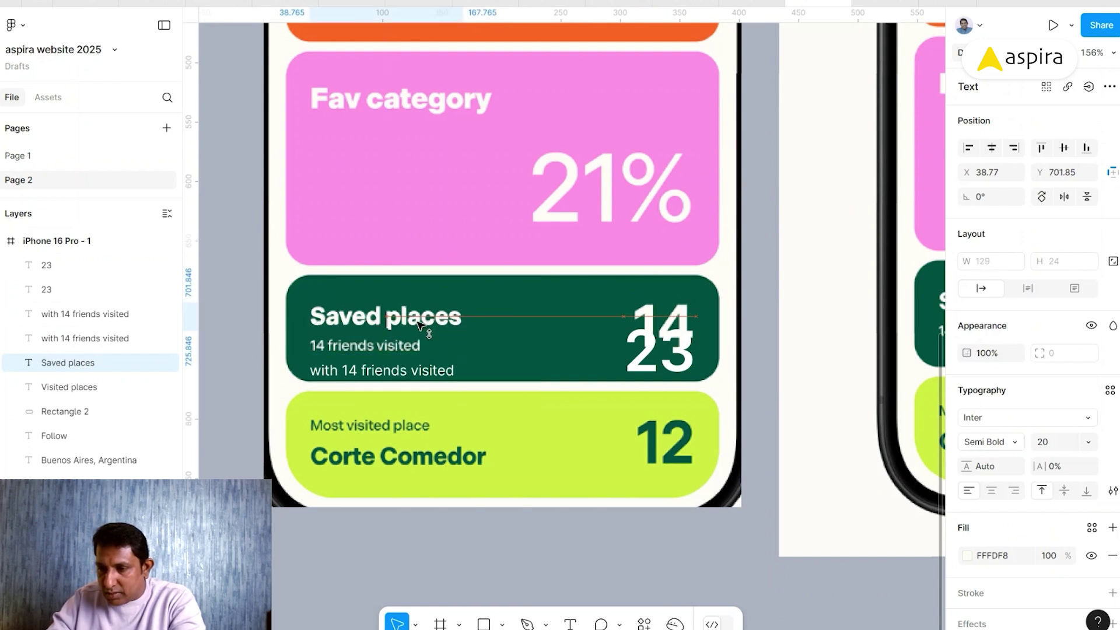
- Remove 'with' so the subtitle reads '14 friends visited', and place it under the title
double_click(394, 373)
click(348, 371)
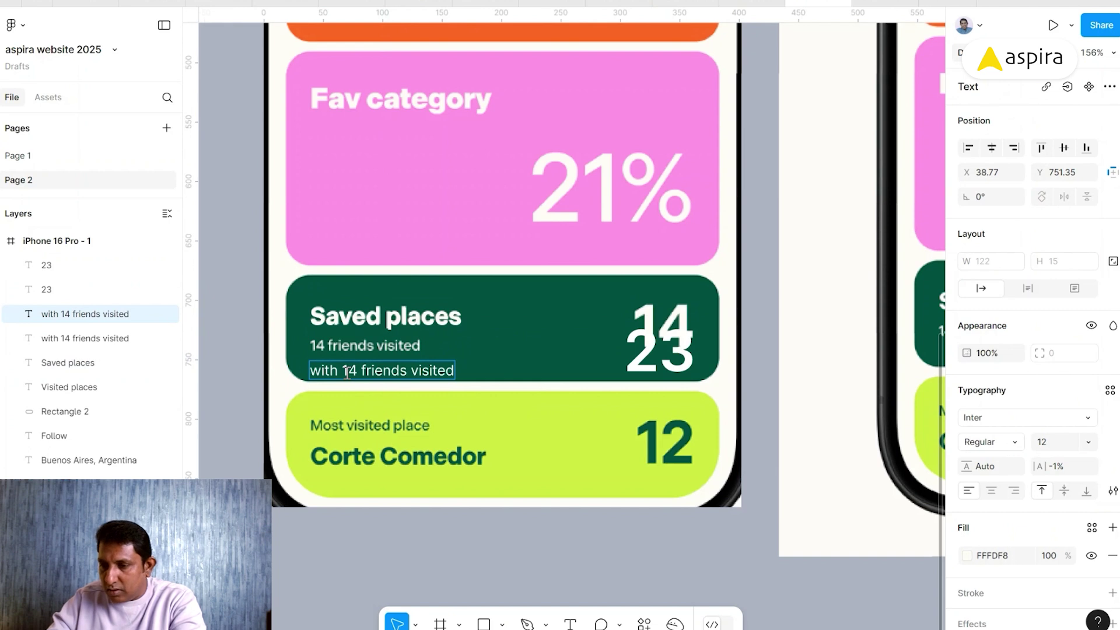
key(BackSpace)
key(BackSpace)
key(BackSpace)
key(BackSpace)
key(BackSpace)
key(Escape)
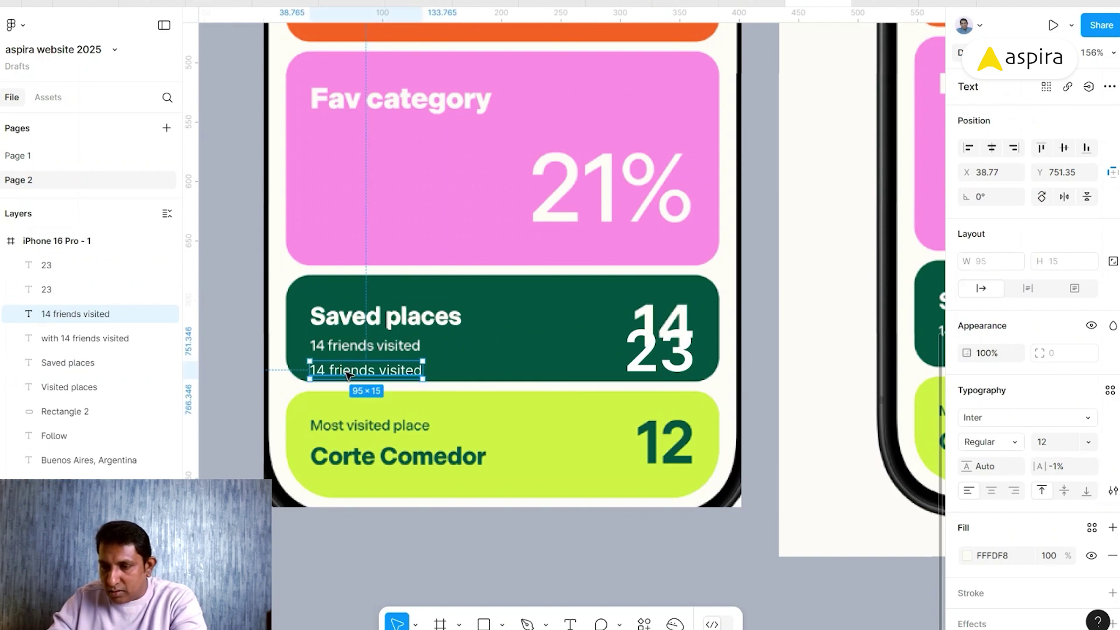
drag(343, 376, 344, 353)
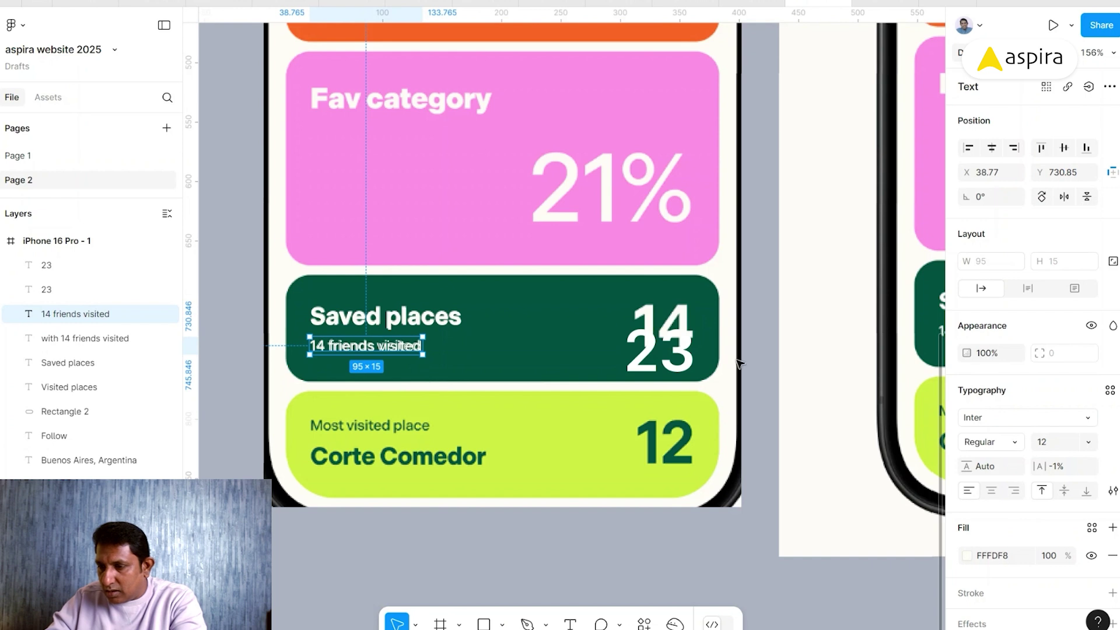
- Change the lower 23 to 14 and align it on the green card's number spot
double_click(676, 349)
text(14)
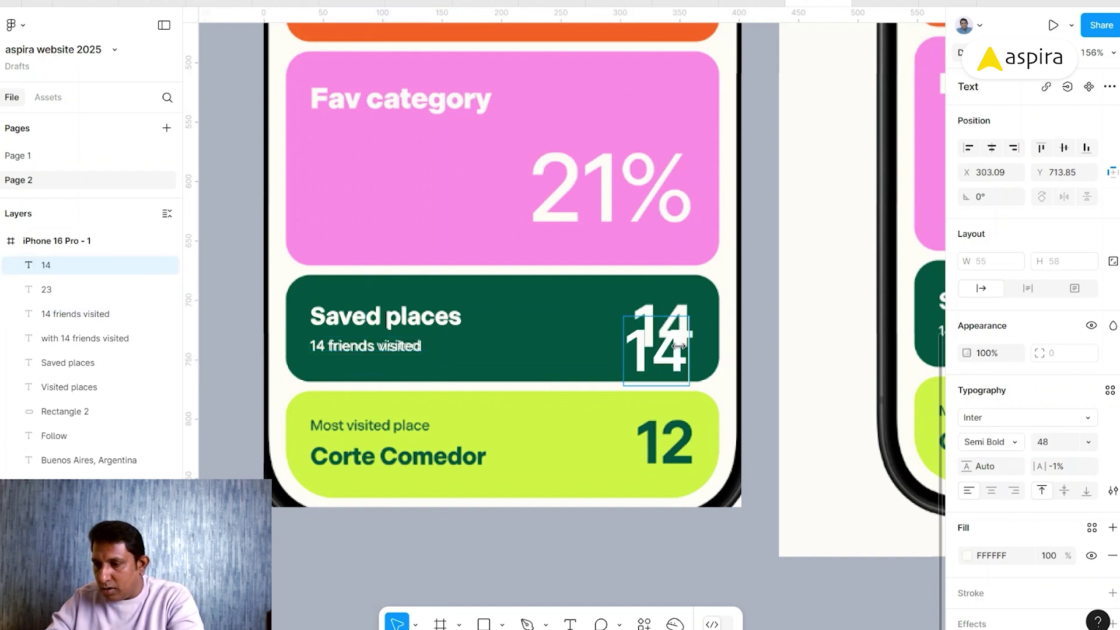
drag(676, 355, 666, 339)
key(Right)
key(Right)
key(Right)
key(Right)
key(Right)
key(Down)
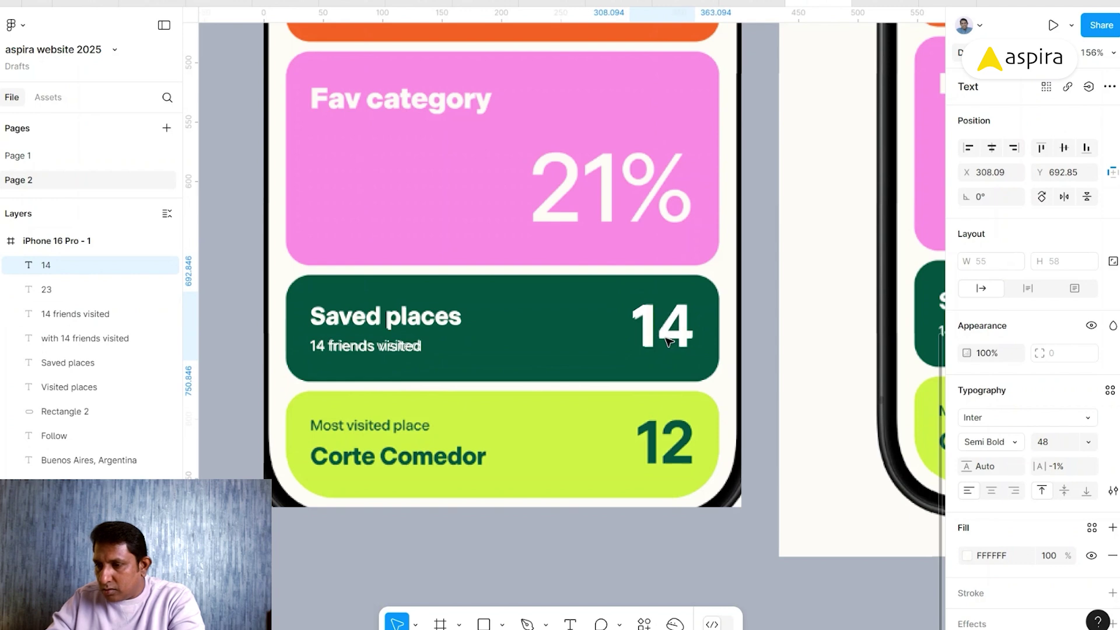
scroll(666, 341, up, 7)
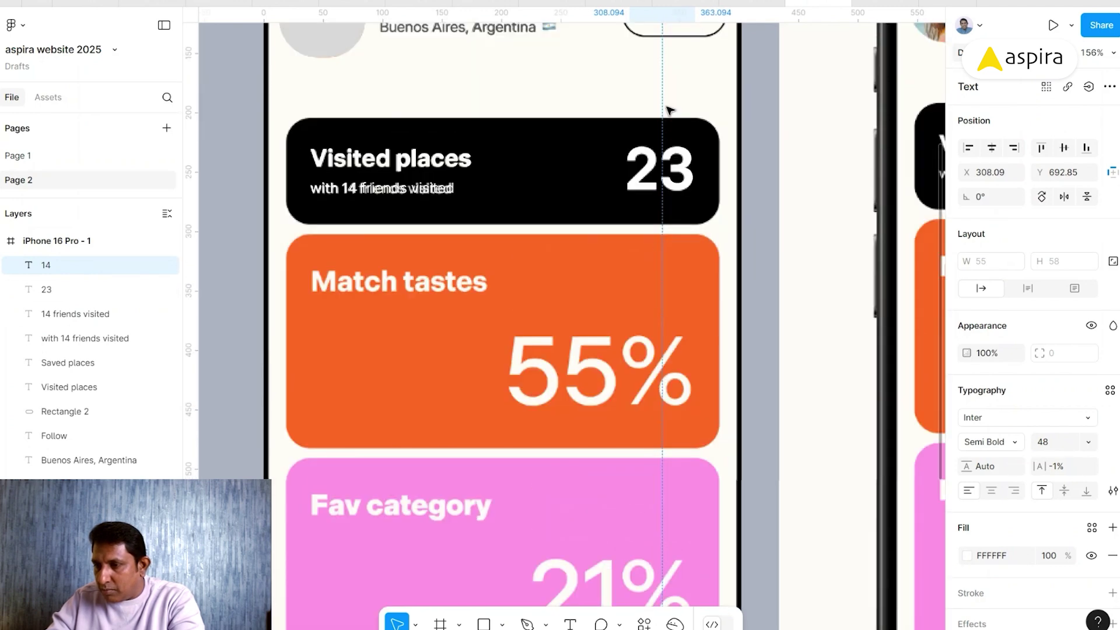
shift+click(663, 178)
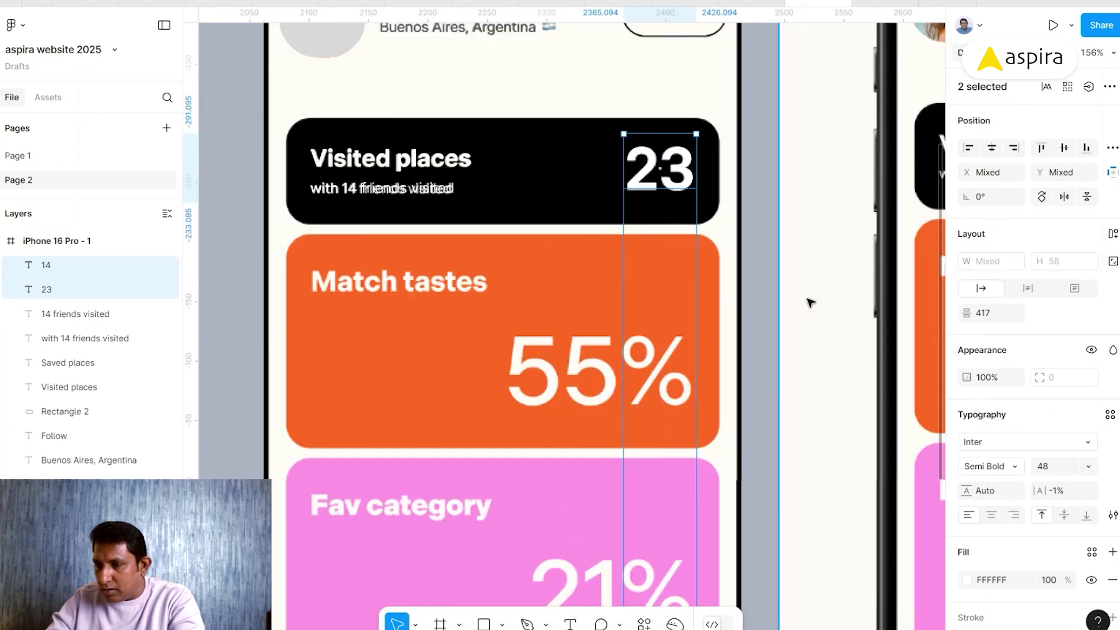
click(758, 315)
scroll(525, 386, down, 7)
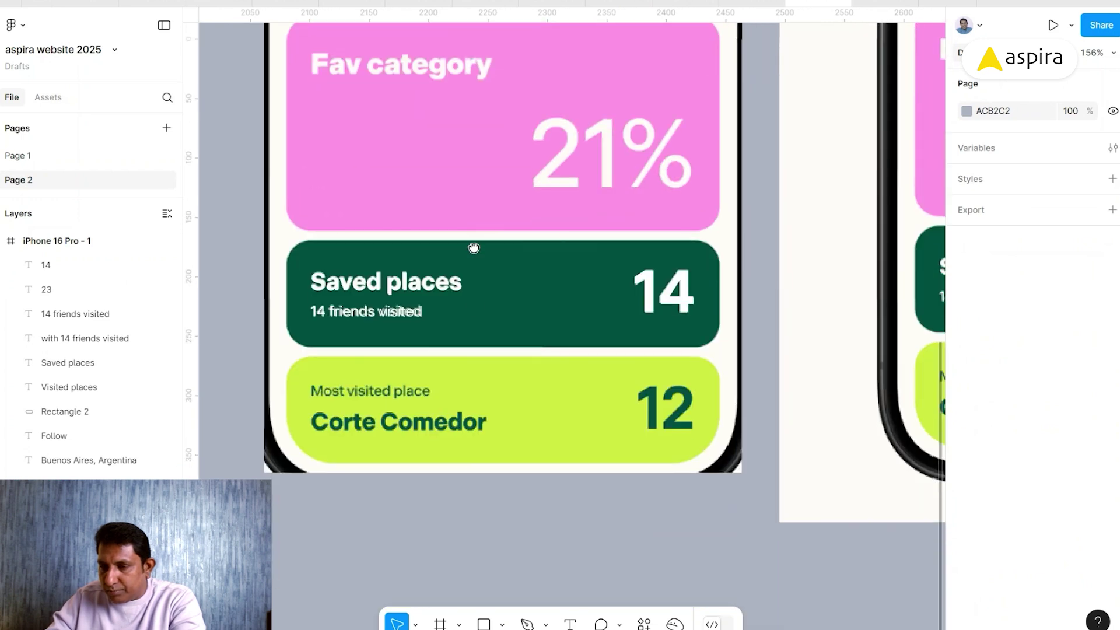
- Copy the green card's three texts onto the lime card and color them dark green 015840
click(441, 287)
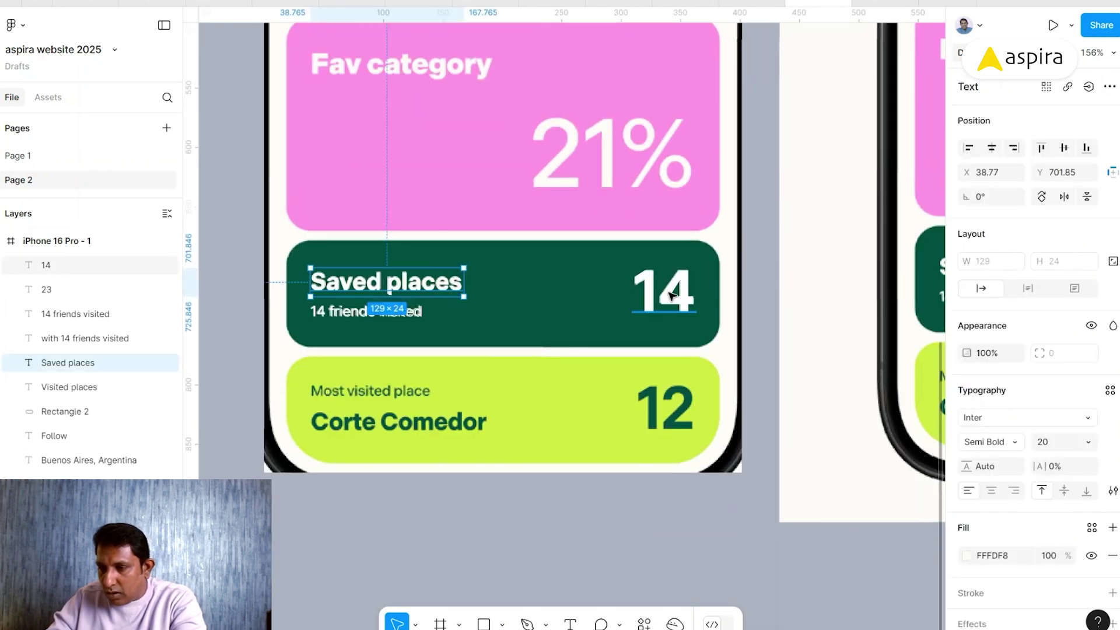
shift+click(664, 291)
shift+click(425, 308)
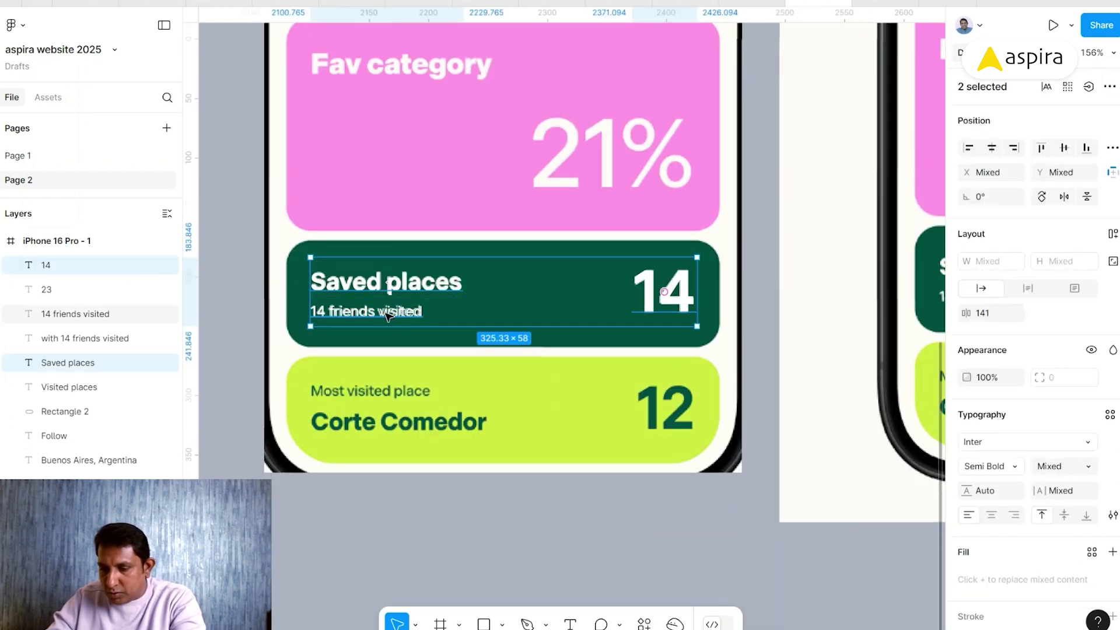
drag(446, 288, 449, 439)
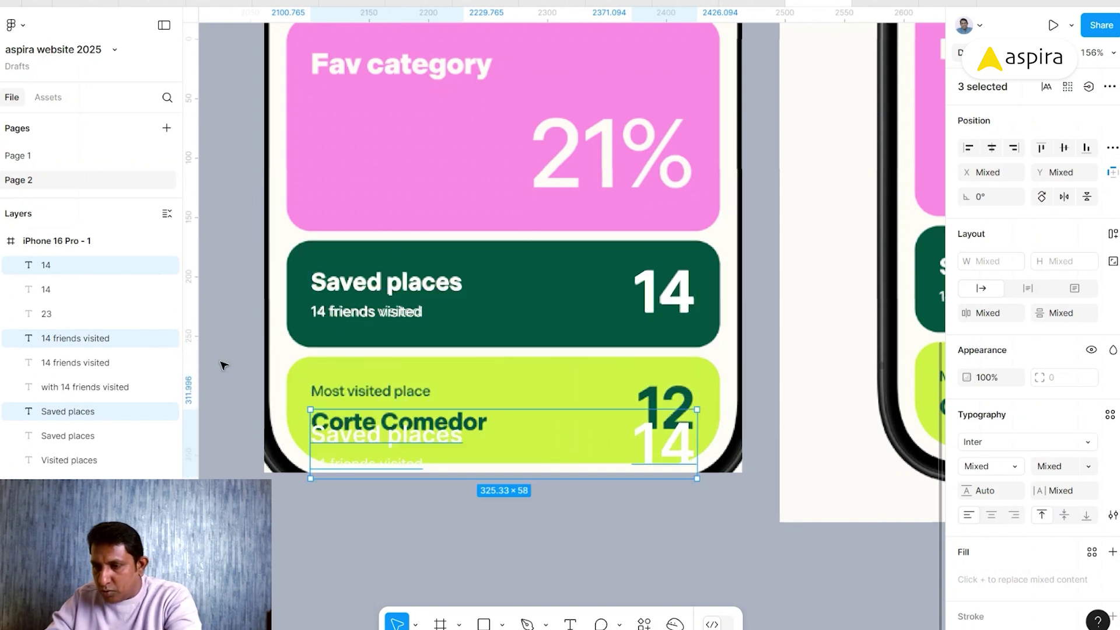
key(i)
click(568, 326)
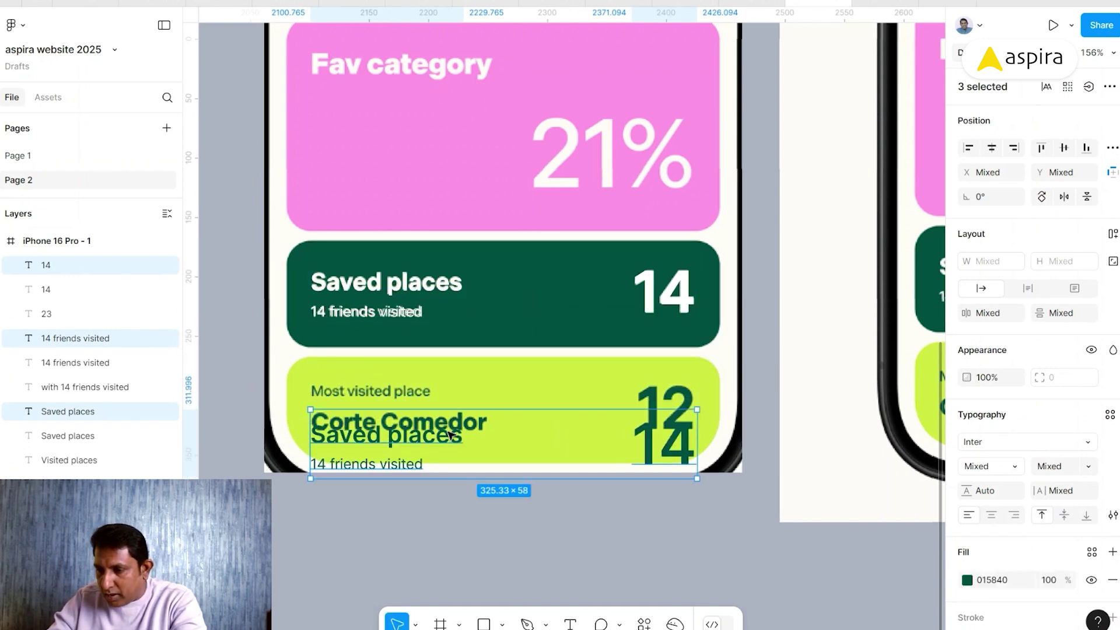
- Change the copied number to 12 and right-align it with the green card's 14
double_click(661, 446)
text(12)
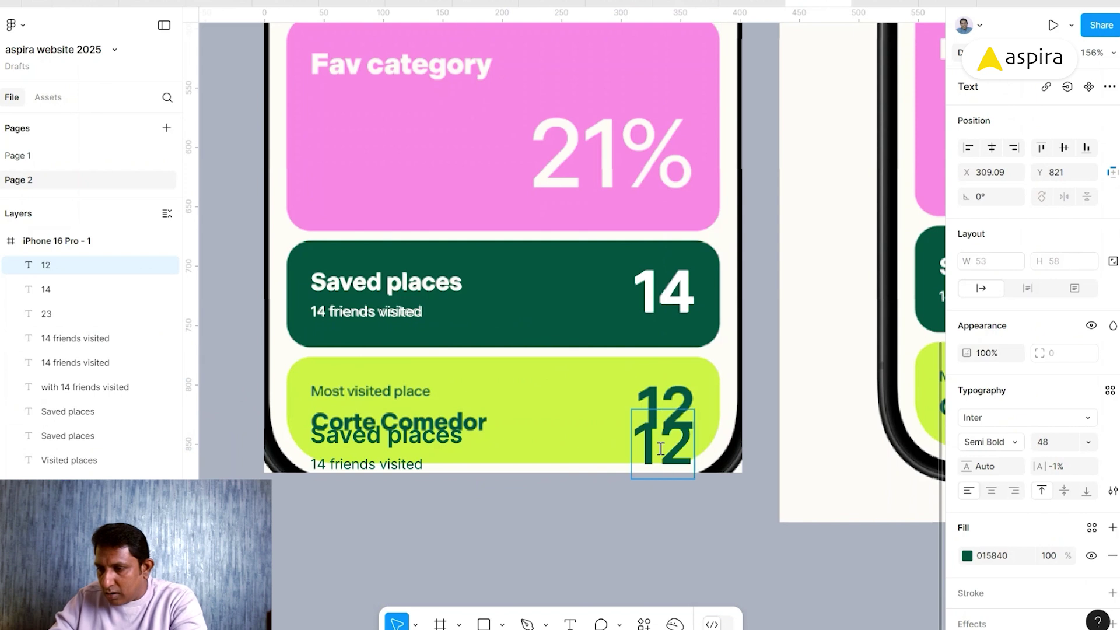
key(Escape)
drag(660, 448, 668, 421)
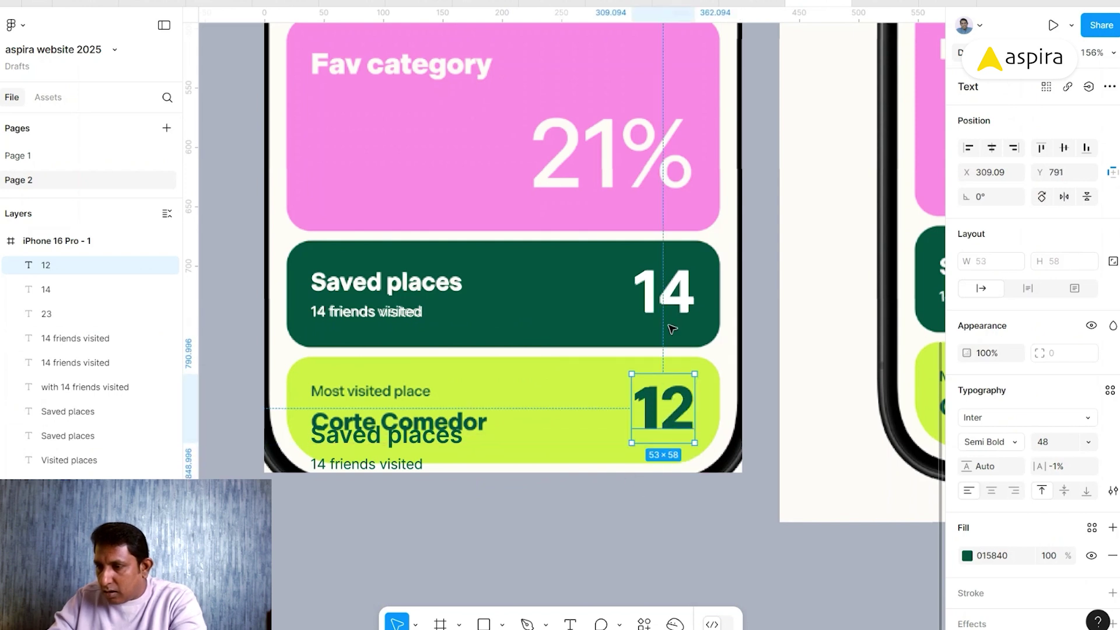
shift+click(671, 301)
click(1014, 148)
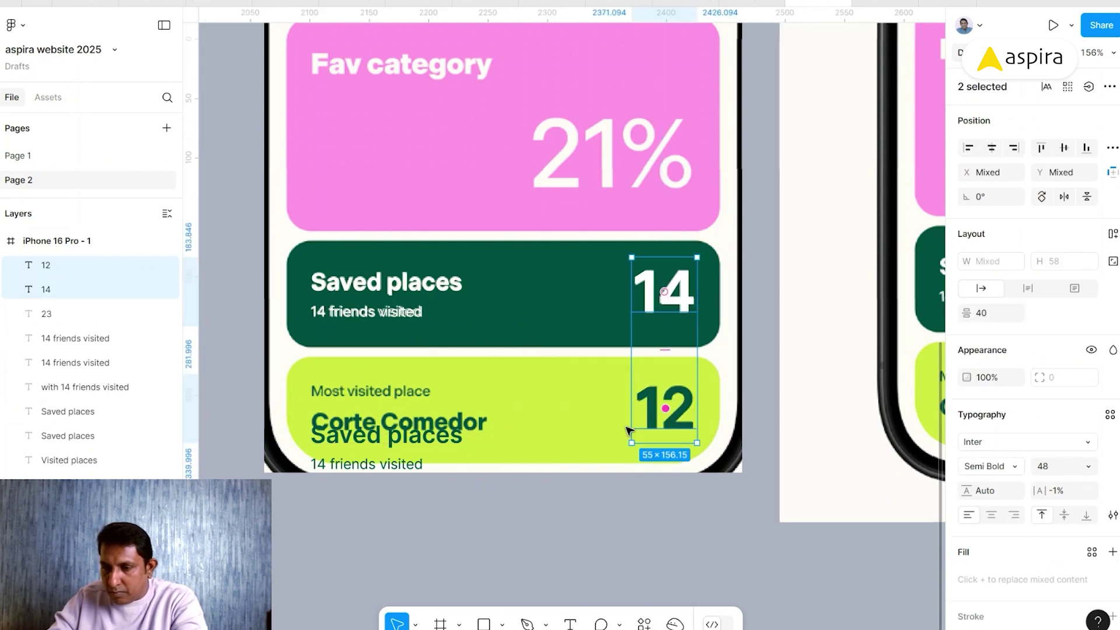
- Retype the copied title as a Bold 'Corte Comedor' on the place-name line
double_click(378, 447)
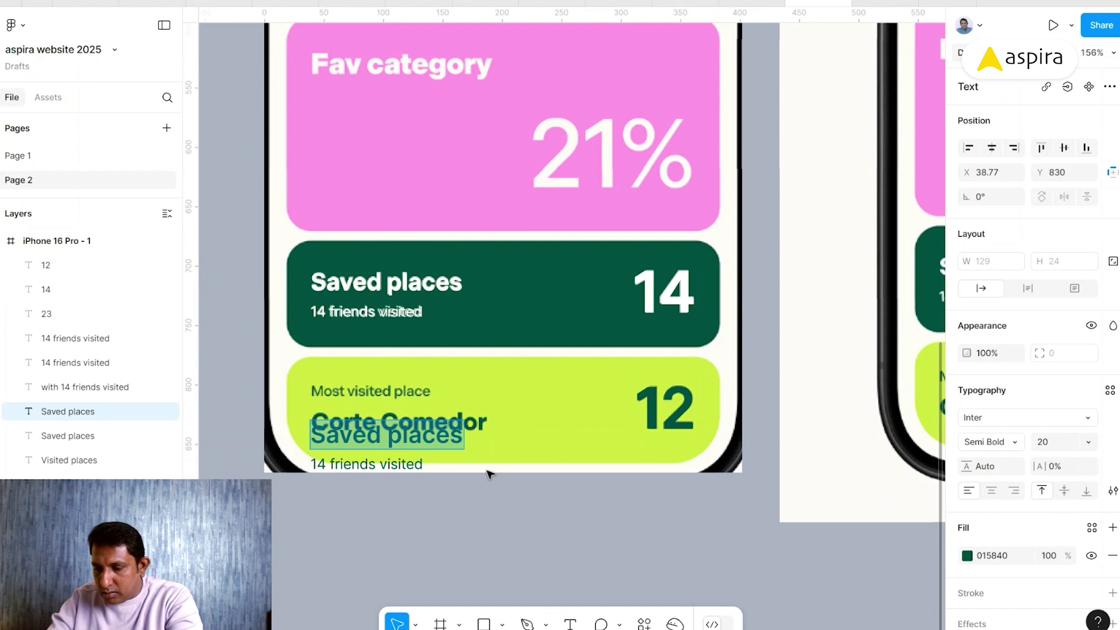
text(Corte Com)
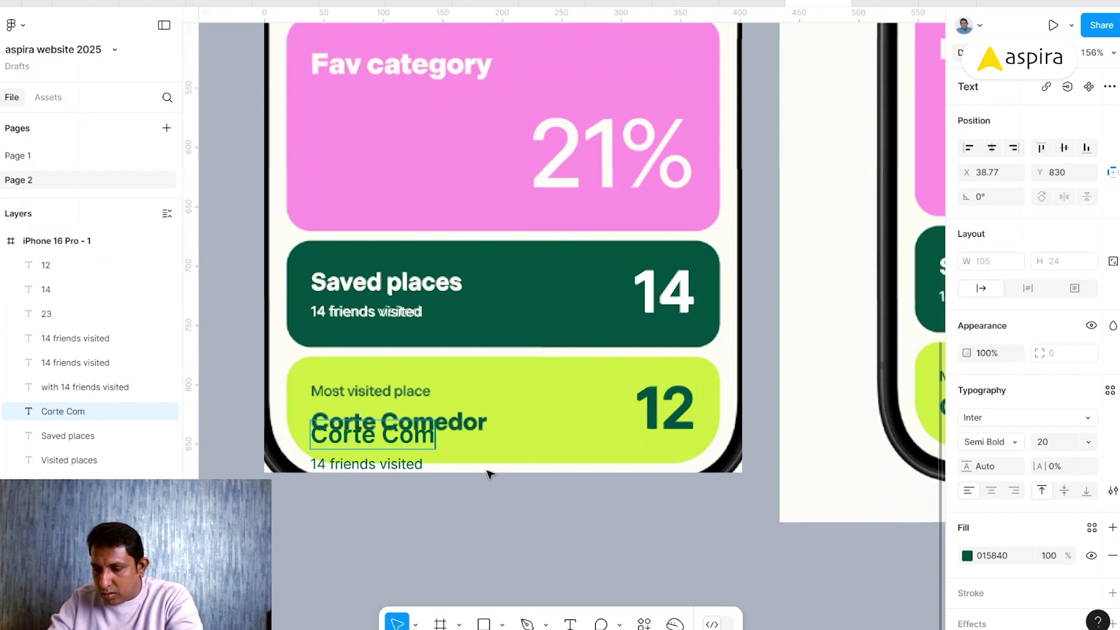
text(edor)
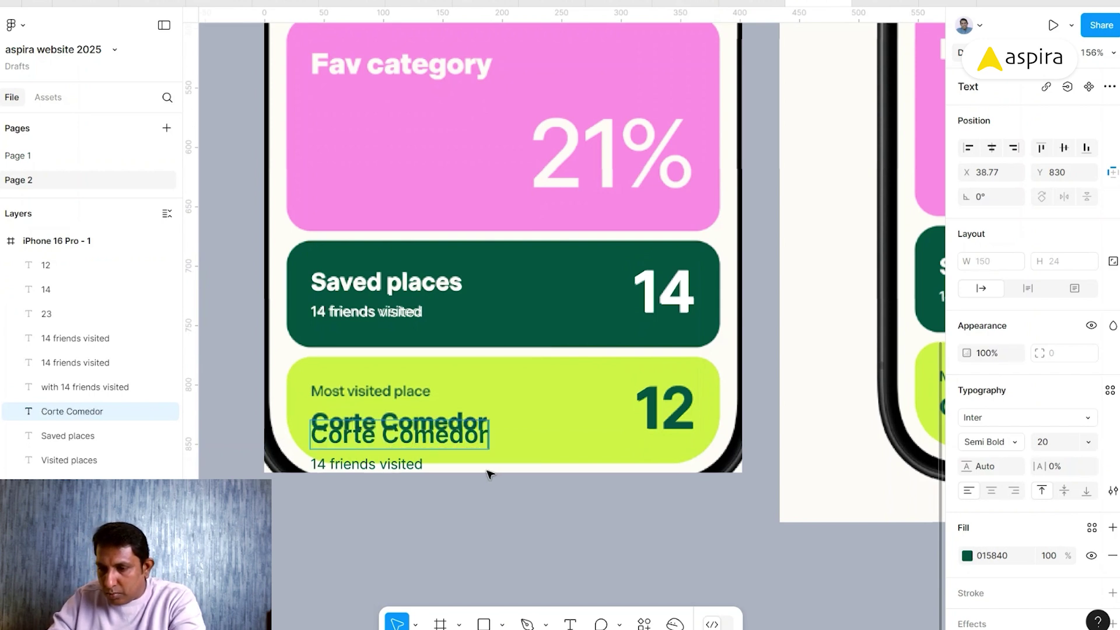
key(Escape)
click(999, 442)
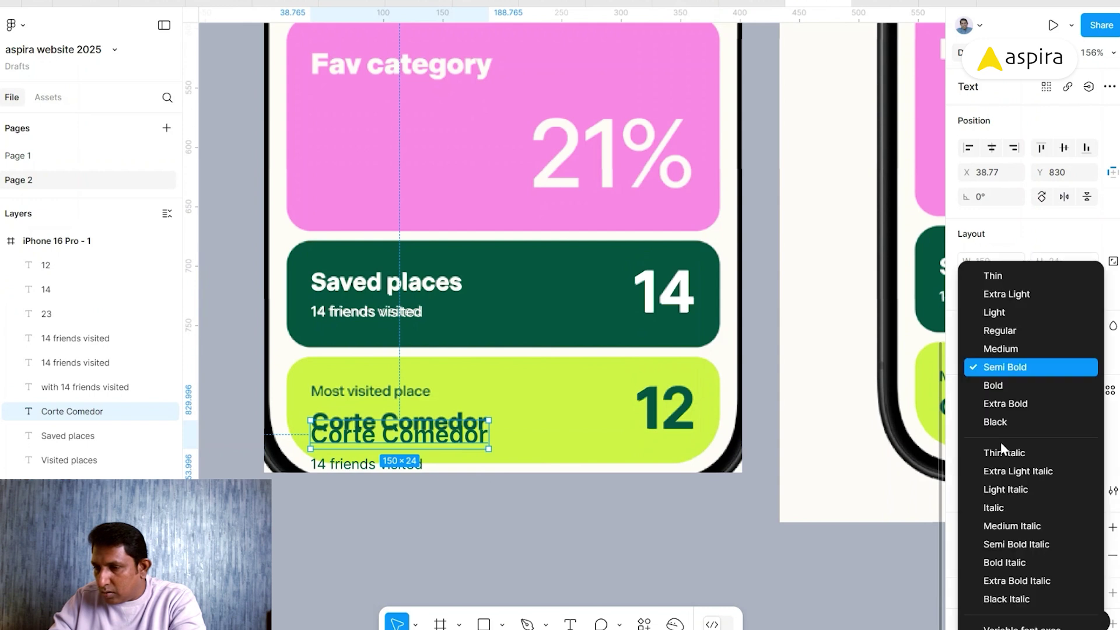
click(998, 385)
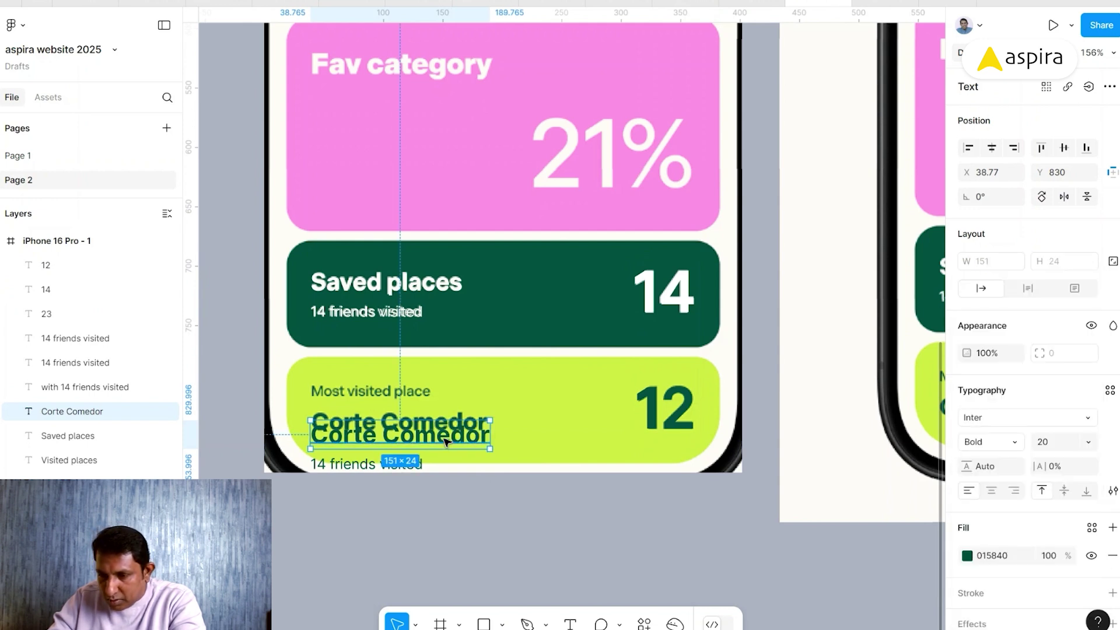
drag(447, 442, 444, 429)
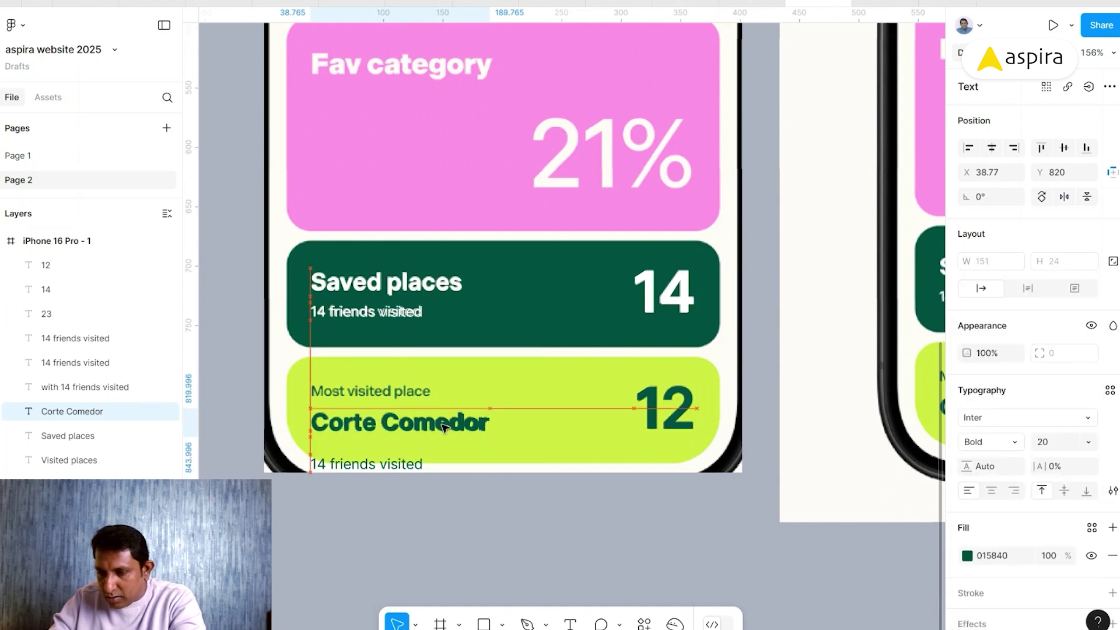
- Move the copied subtitle to the label line and retype it as 'Most visited place'
click(358, 465)
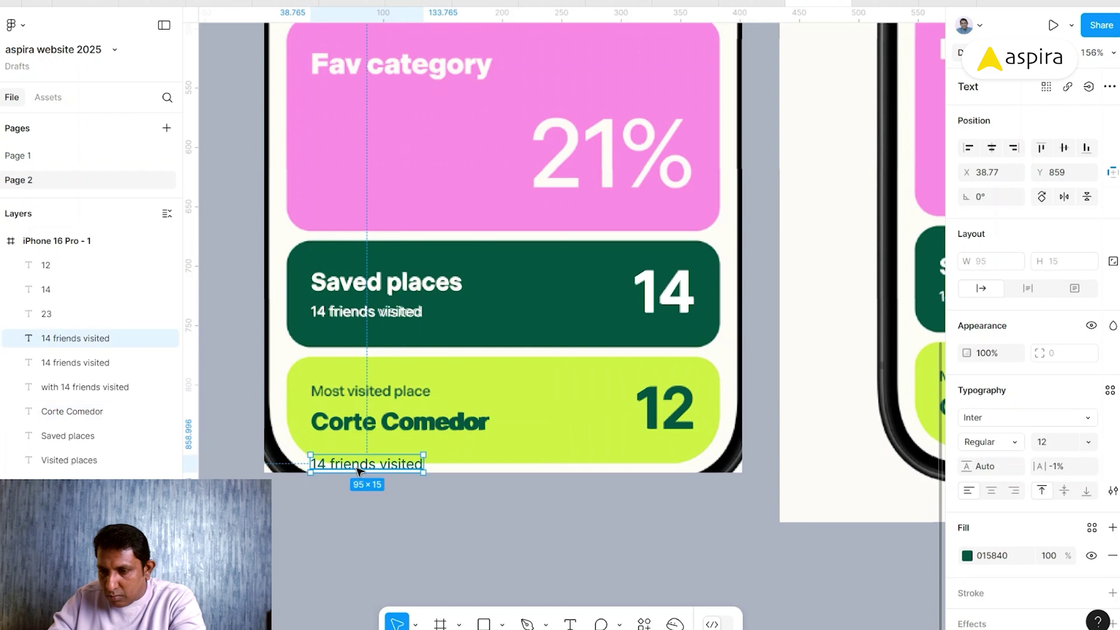
drag(358, 465, 360, 401)
text(Most)
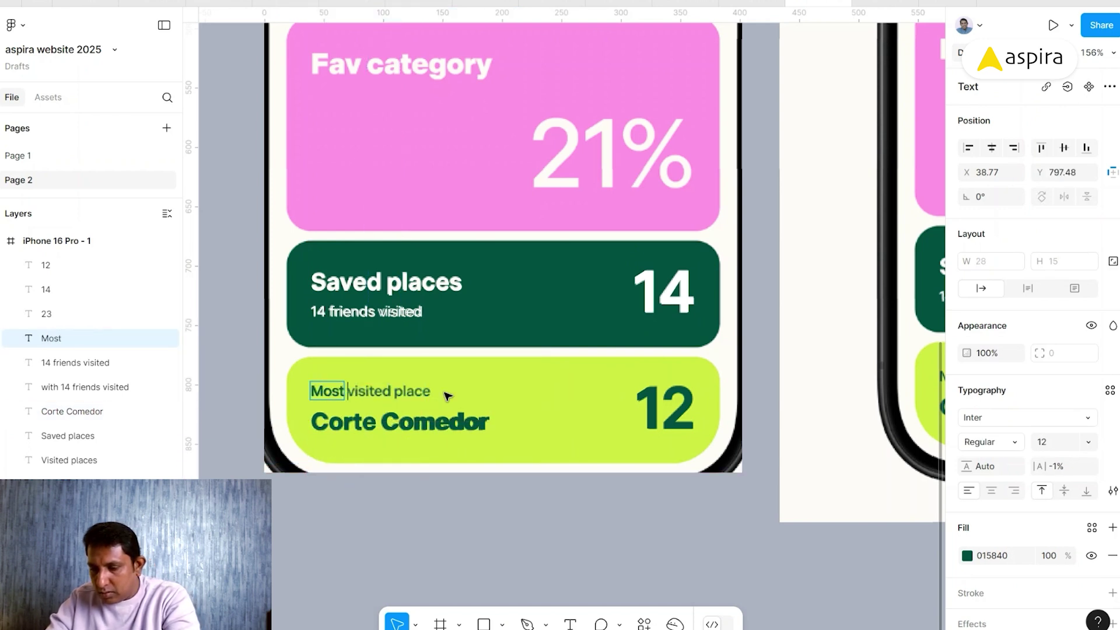
text( visited place)
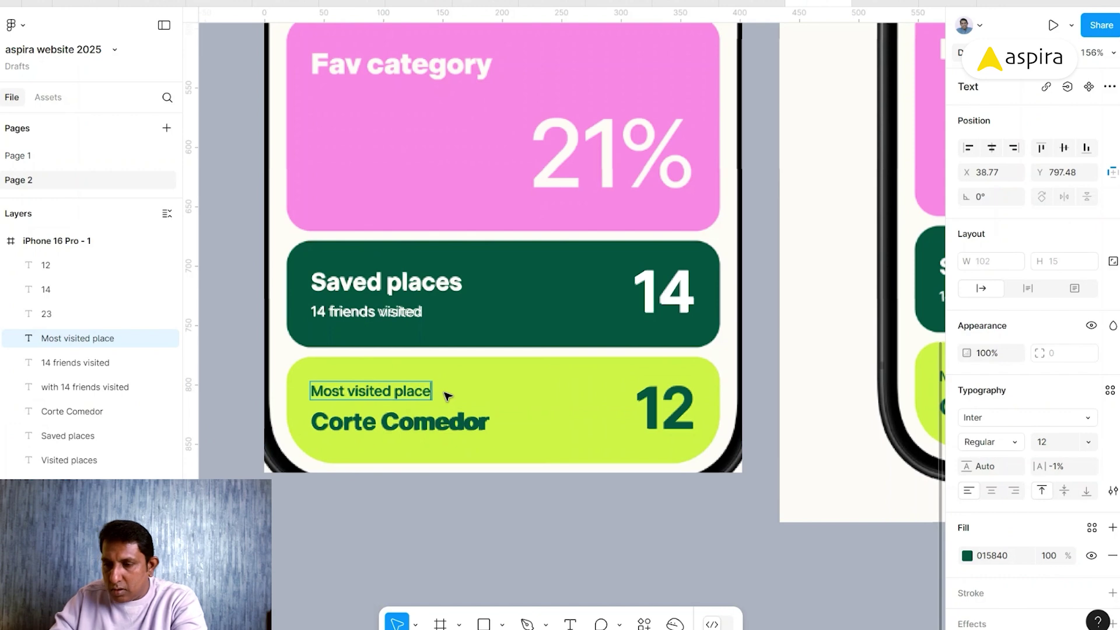
key(Escape)
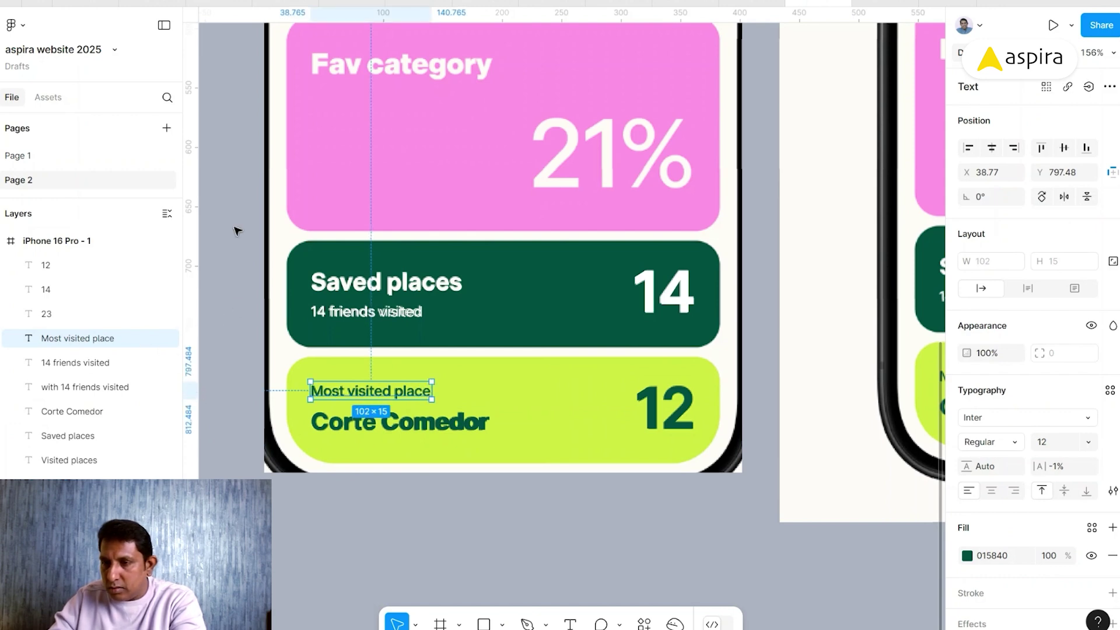
click(237, 231)
scroll(410, 158, up, 8)
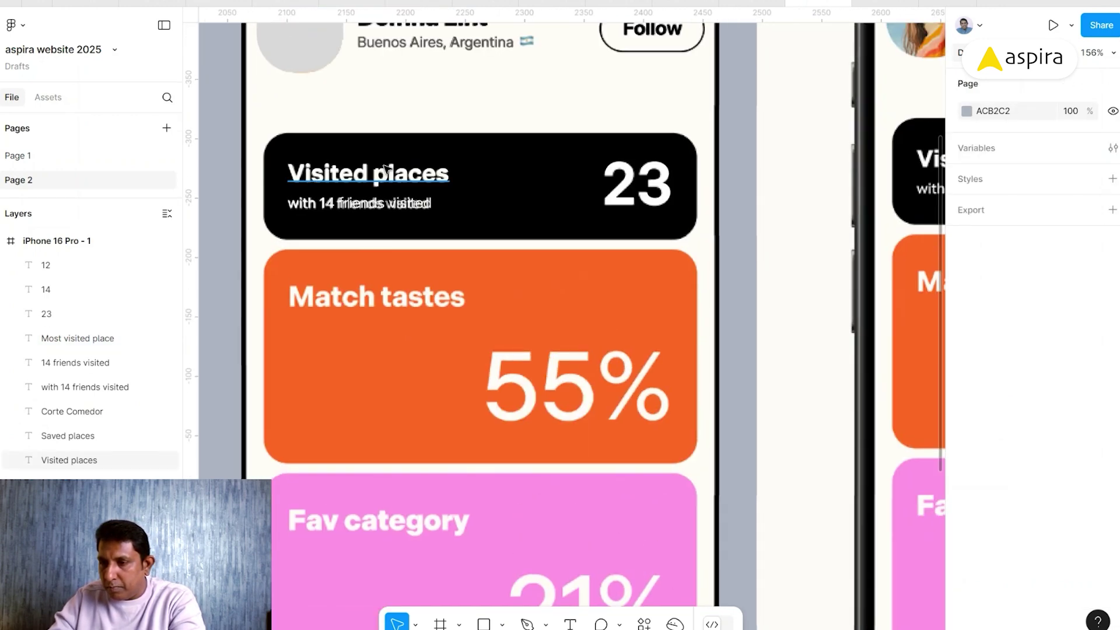
- Copy Visited places and 23 into the orange card, retyping the title as 'Match tastes'
click(384, 168)
shift+click(638, 183)
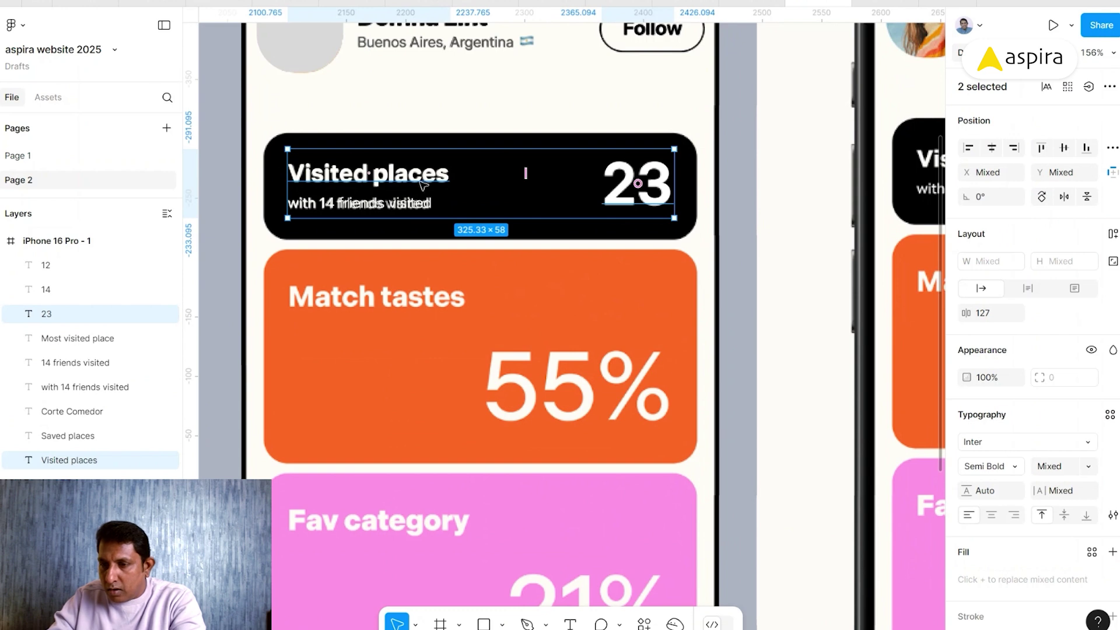
drag(424, 186, 400, 342)
key(Escape)
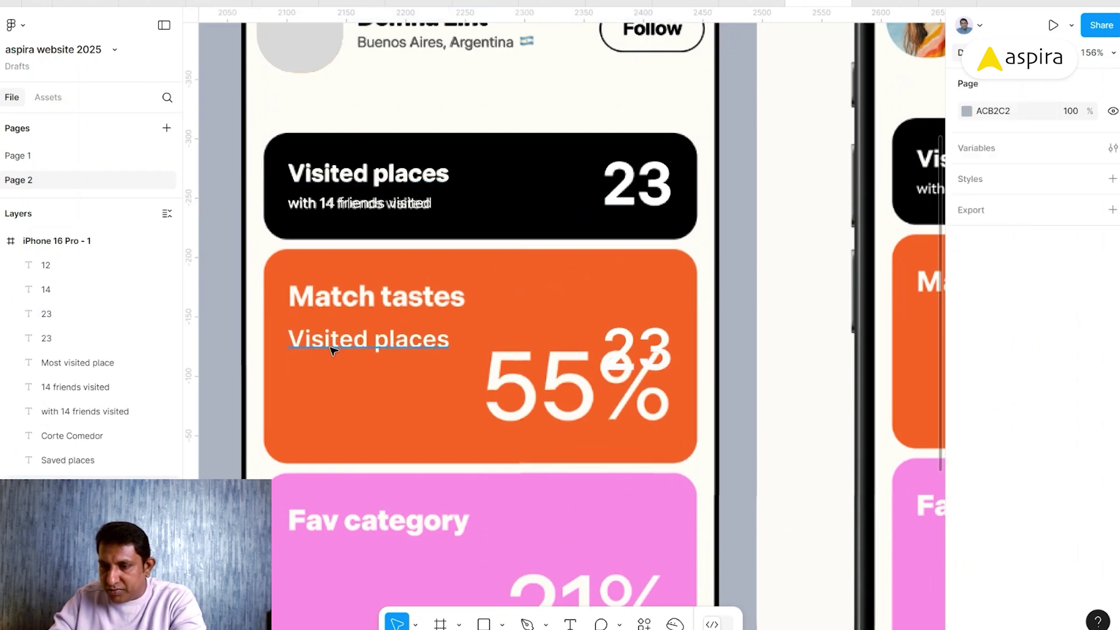
double_click(332, 347)
text(Mat)
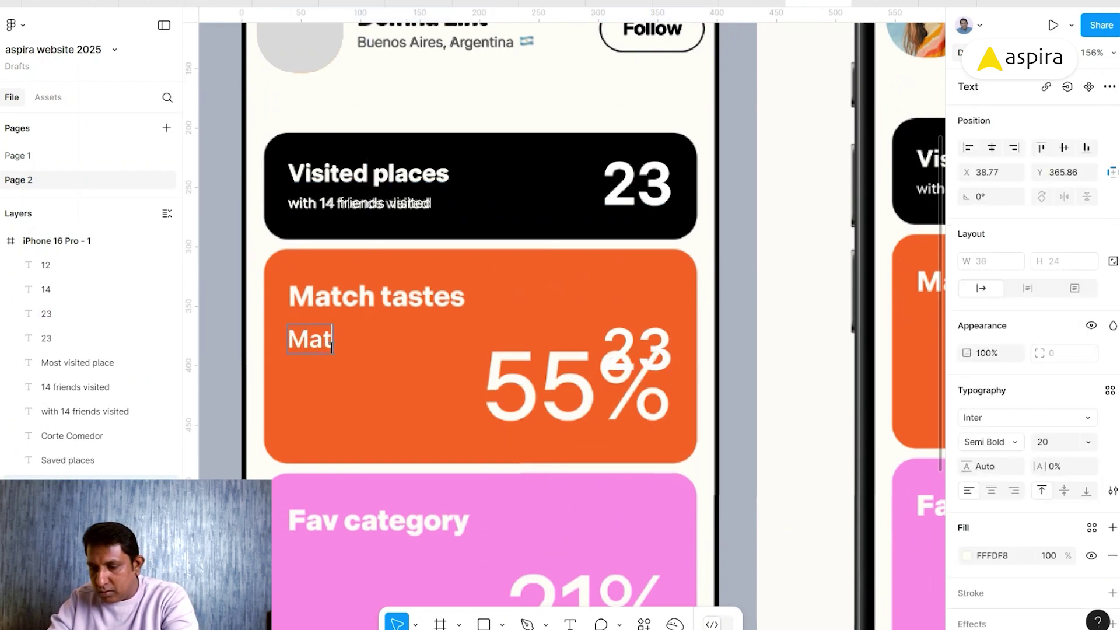
text(ch tastes)
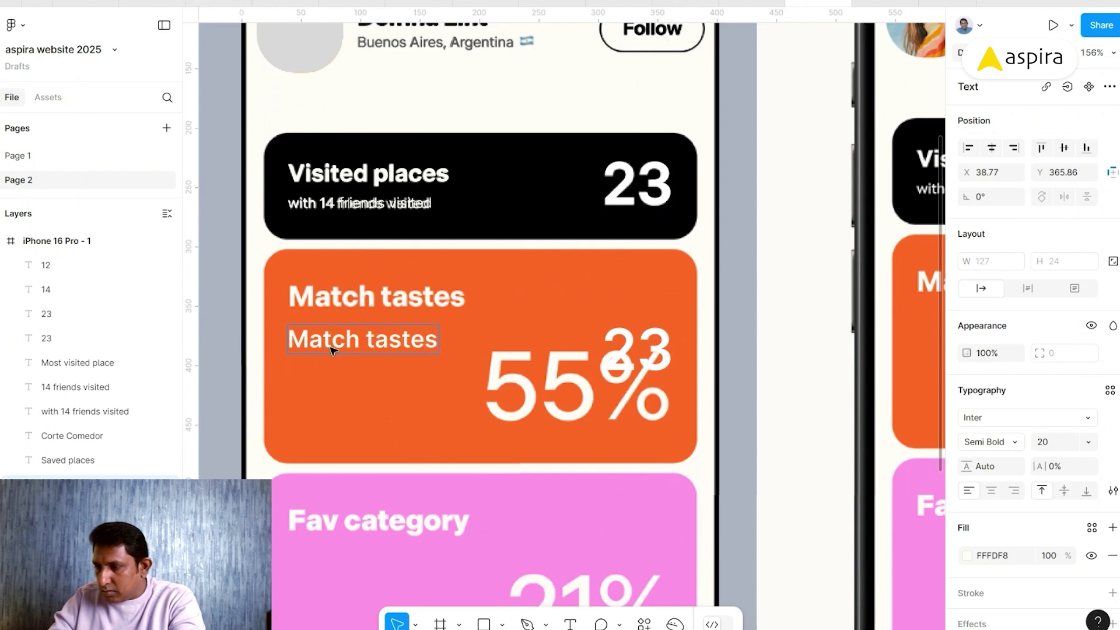
key(Escape)
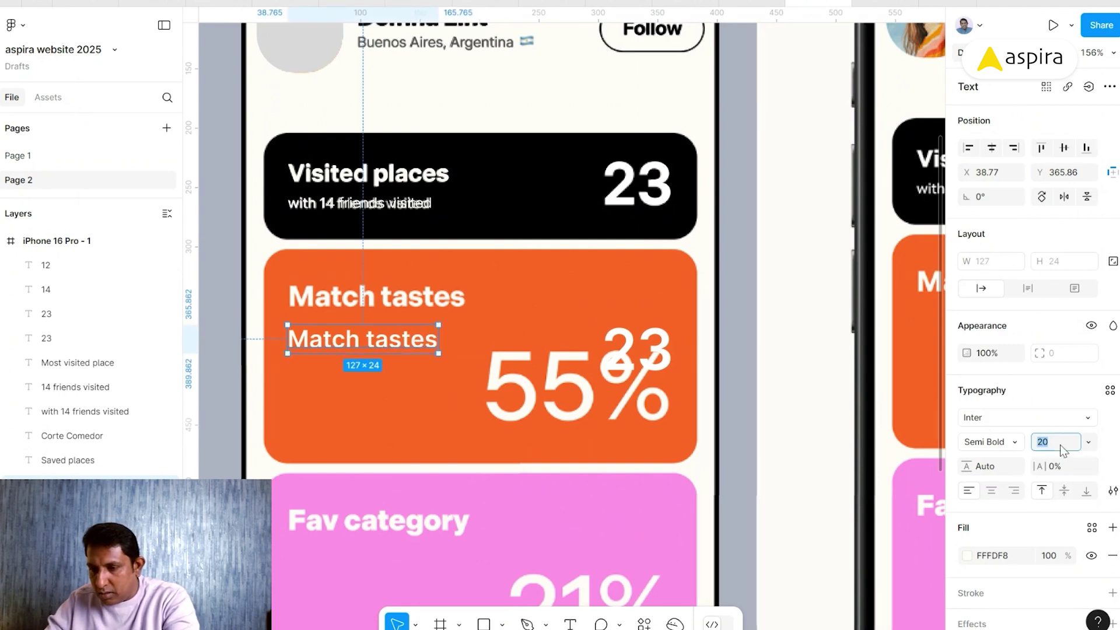
- Set the Match tastes heading to Bold 24 with -2% letter spacing
click(1059, 445)
text(24)
key(Return)
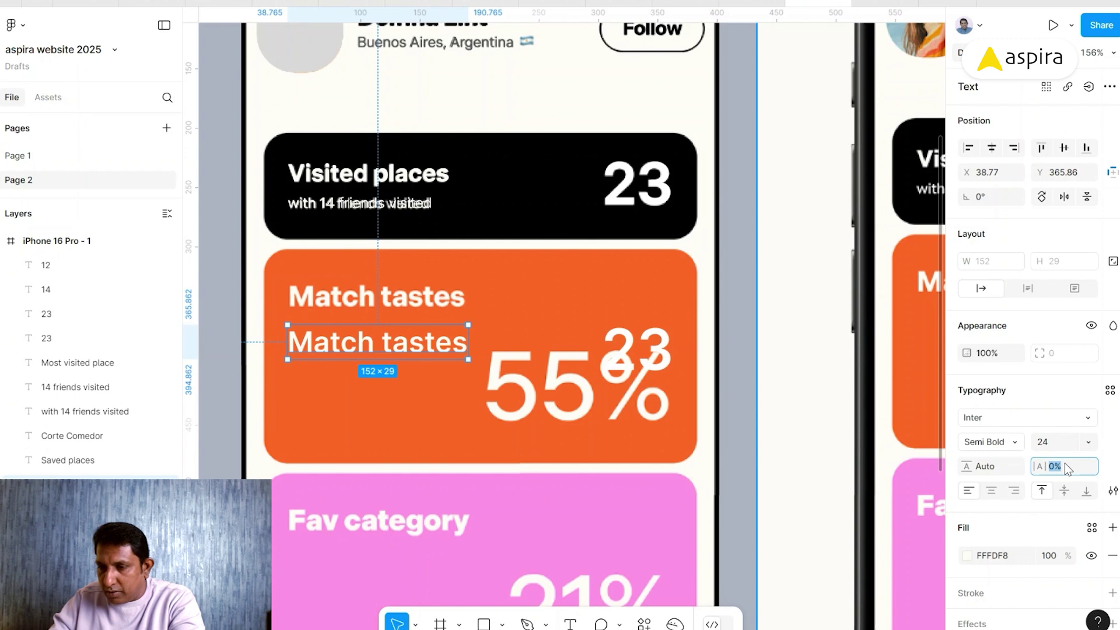
key(Down)
key(Down)
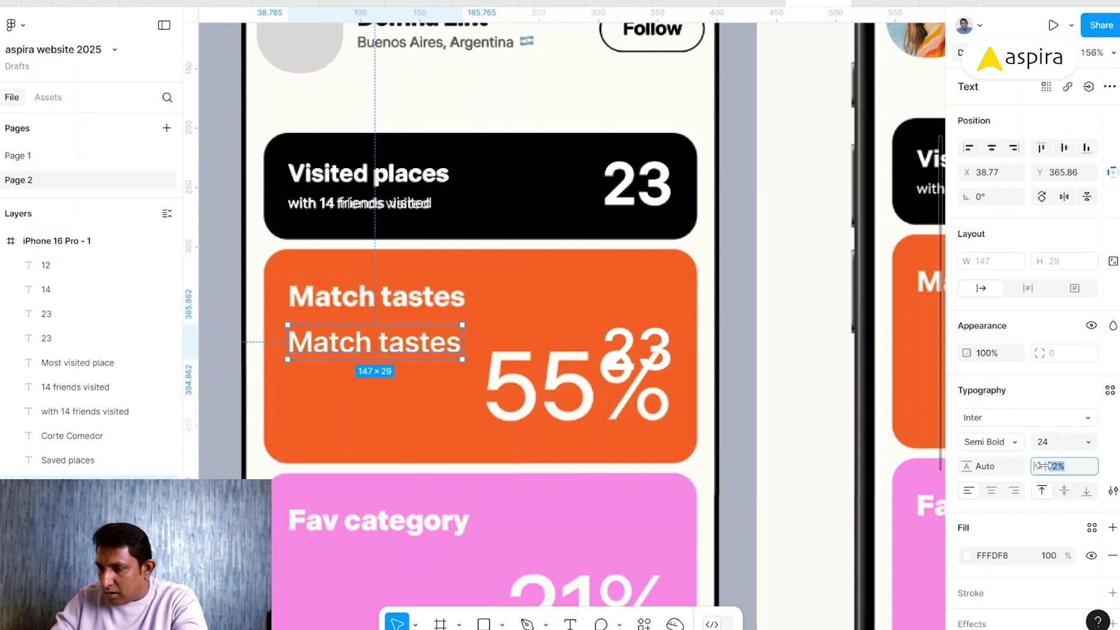
click(1014, 443)
click(1016, 384)
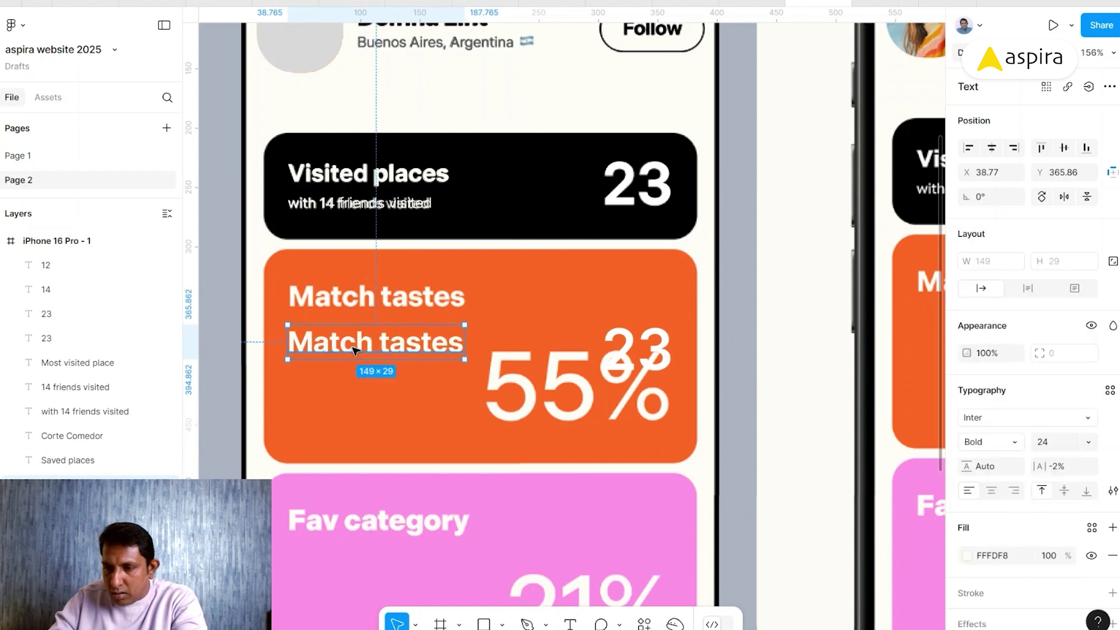
- Align the heading over the orange card's title and duplicate it into the pink card
drag(353, 350, 357, 305)
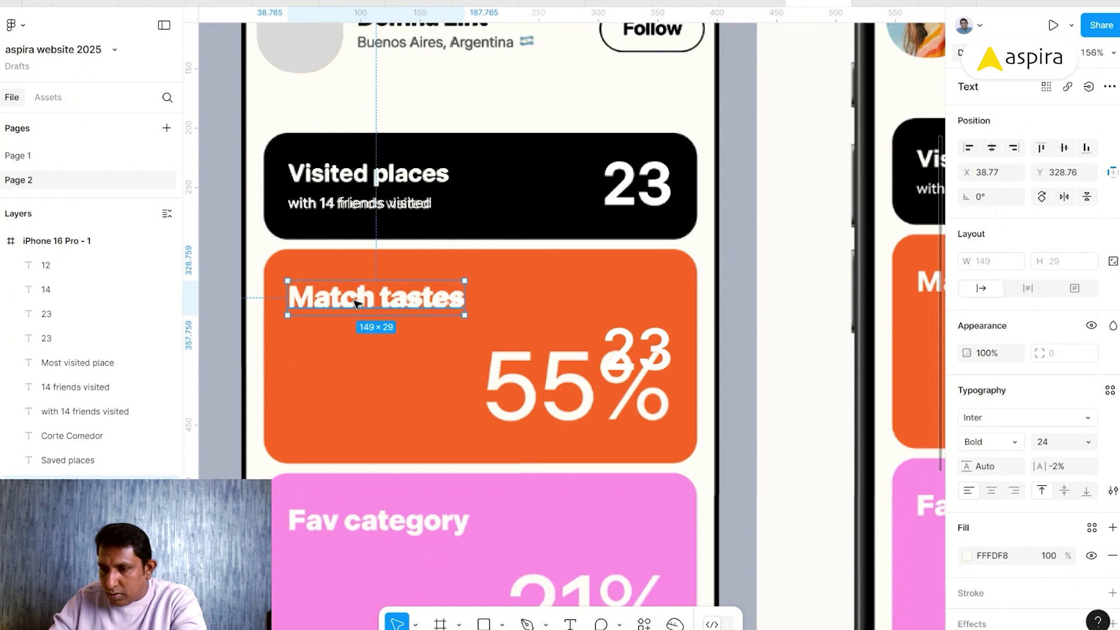
key(Up)
key(Up)
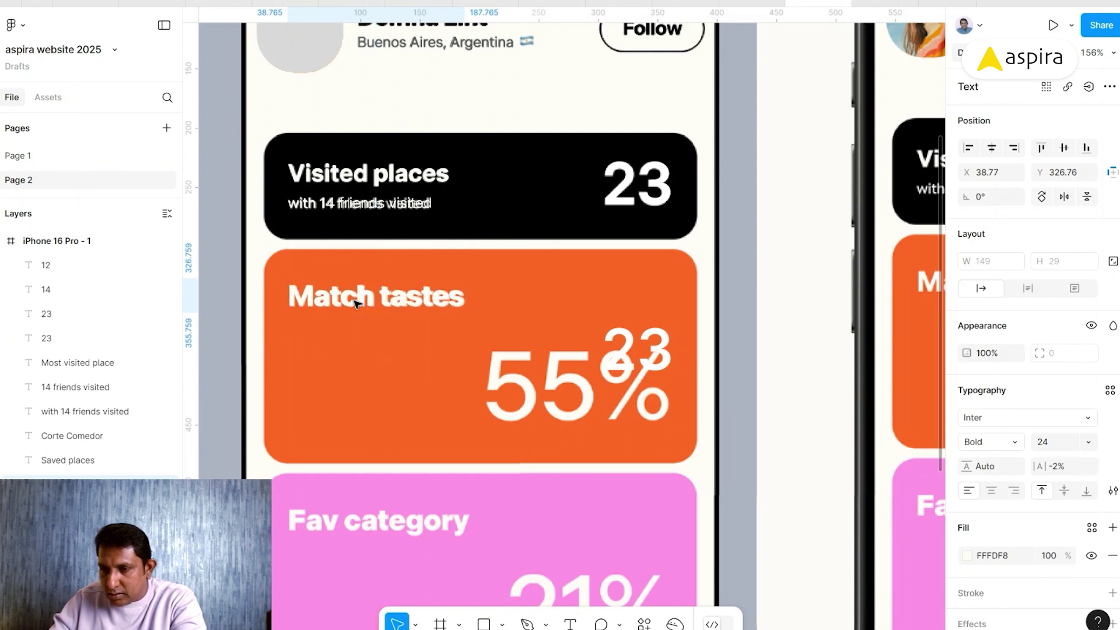
key(Right)
key(Left)
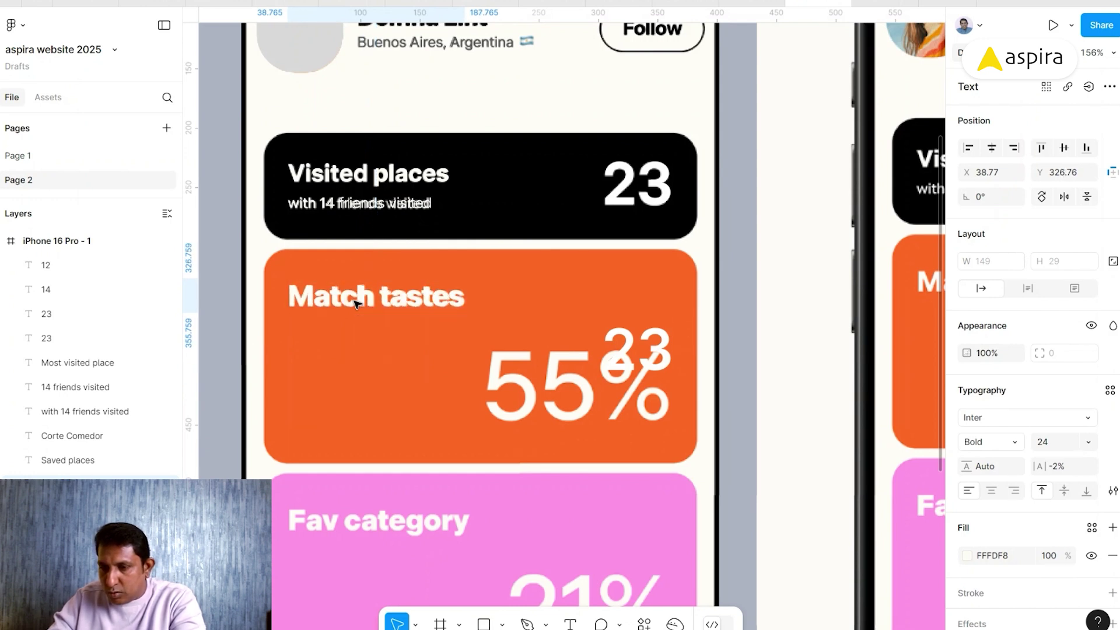
drag(355, 304, 366, 557)
- Retype the duplicated heading as 'Fav category' and align it on the pink card's title
double_click(366, 555)
text(Fav category)
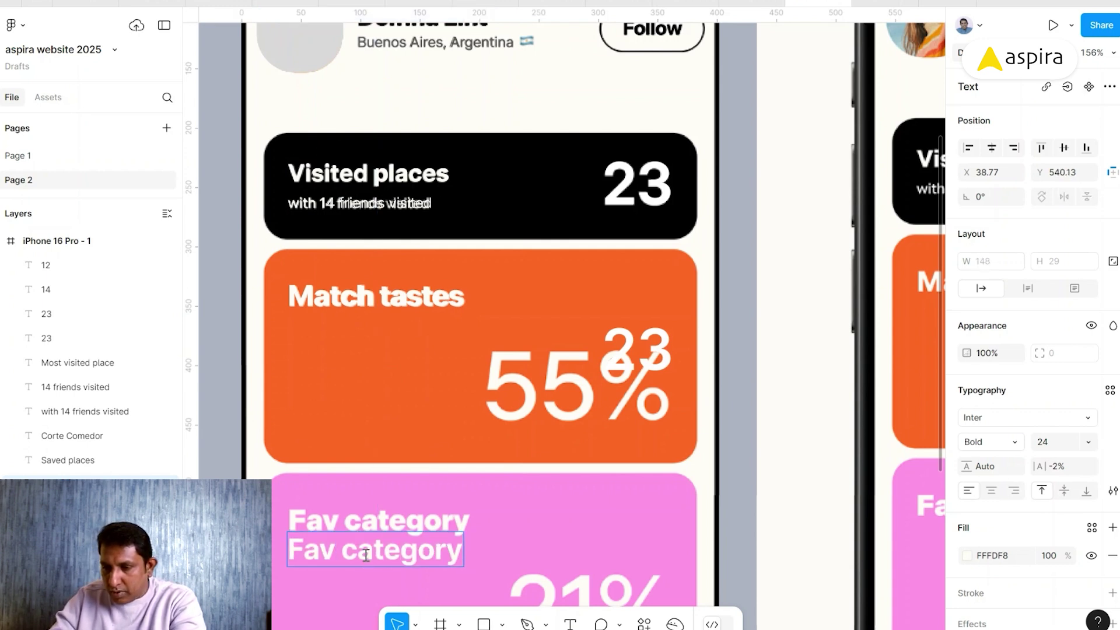
key(Escape)
drag(370, 557, 370, 529)
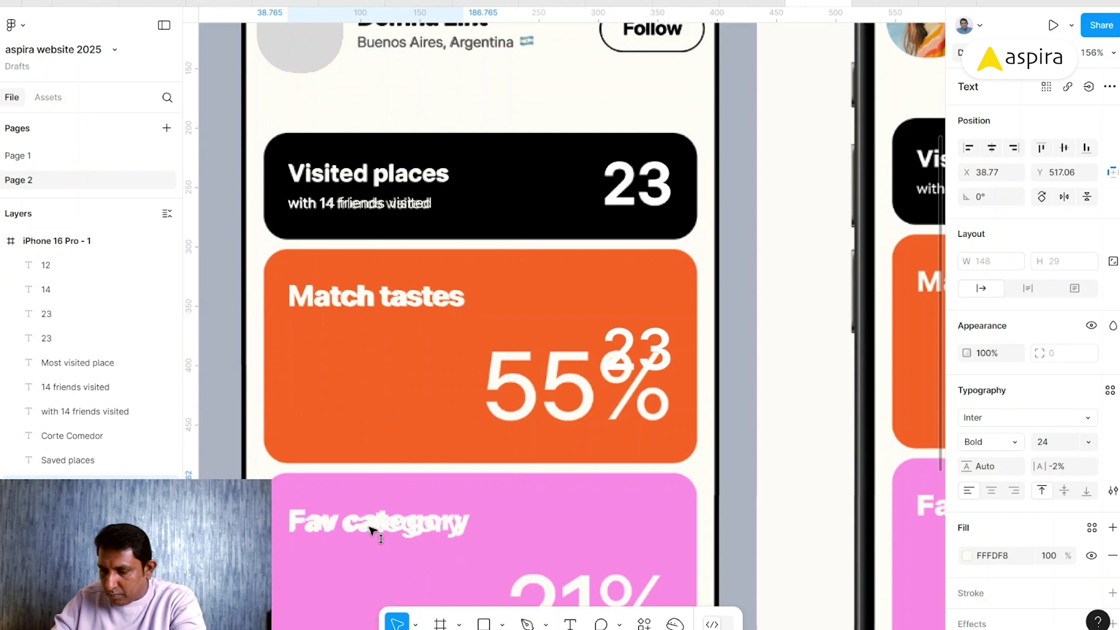
key(Up)
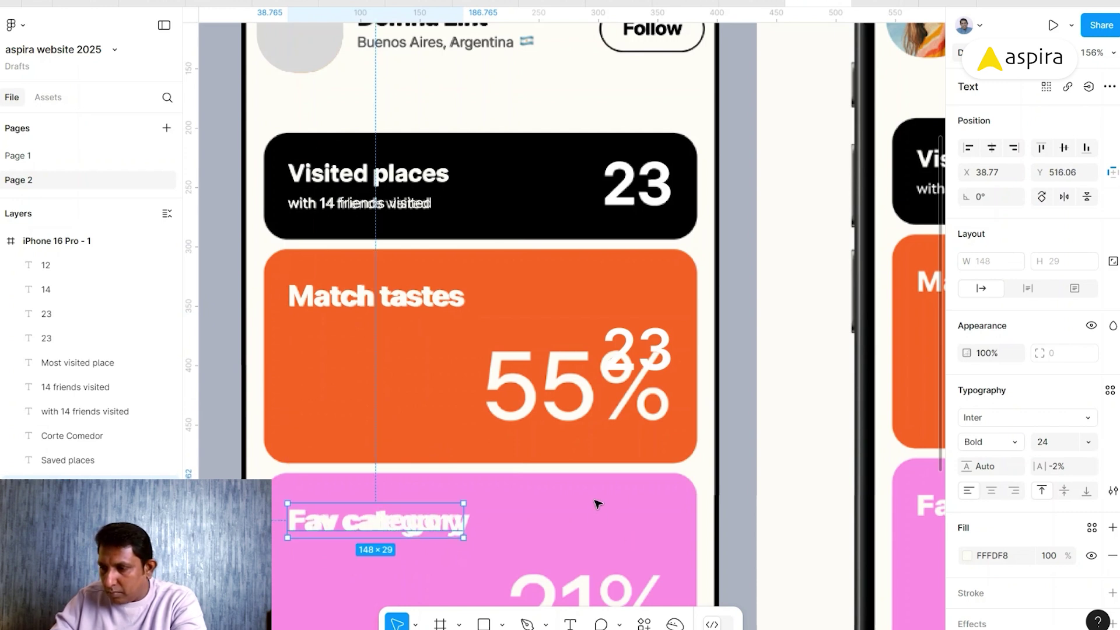
- Loosen the Fav category letter spacing to -1%
click(1067, 468)
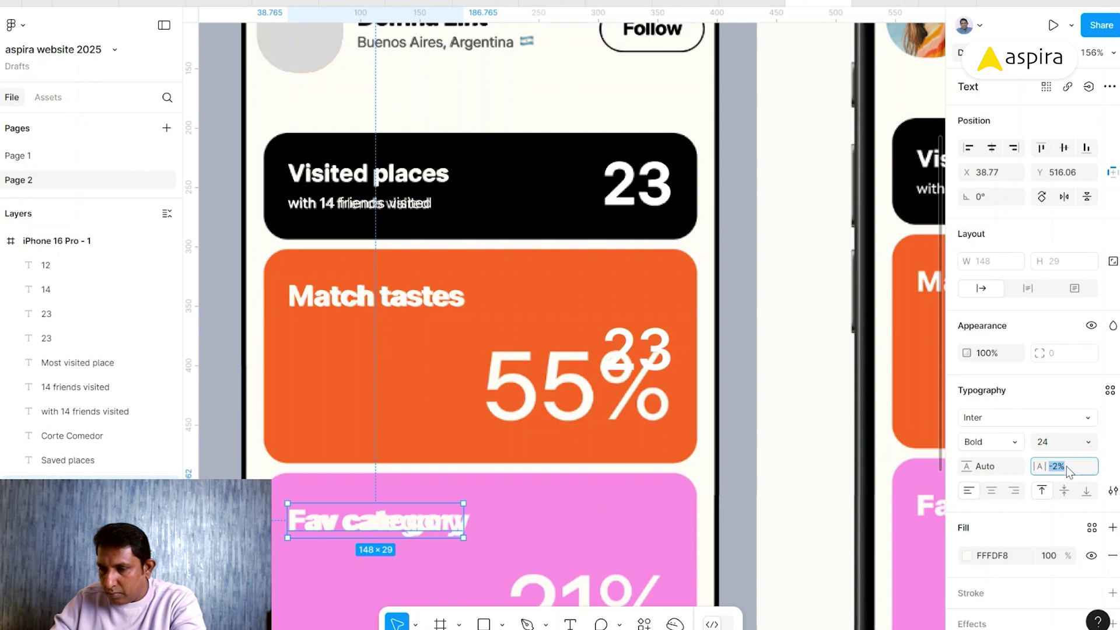
key(Up)
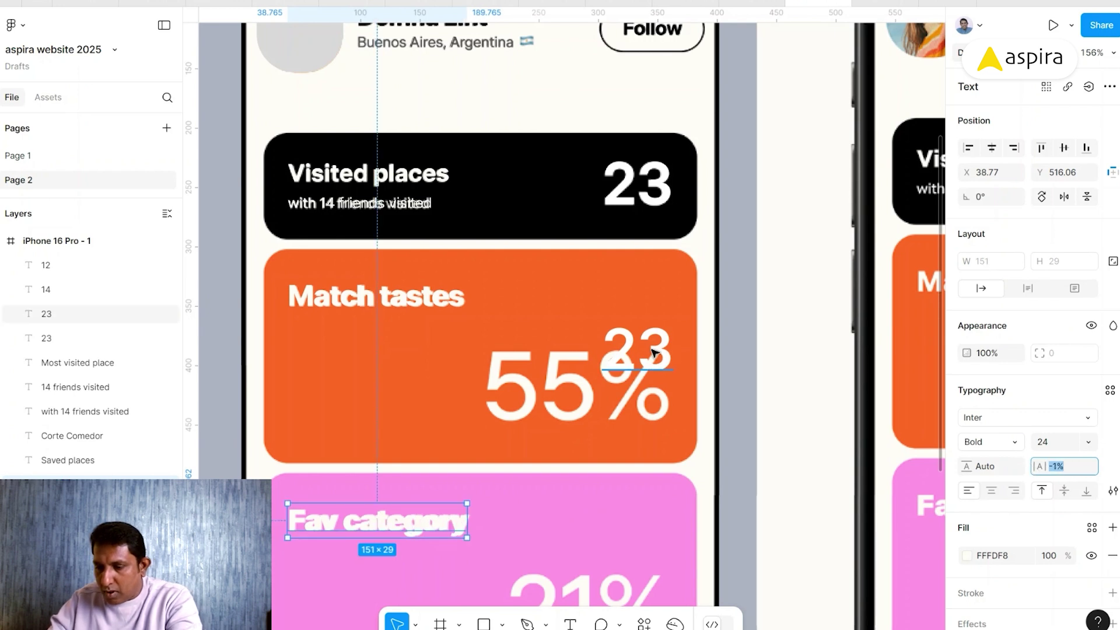
double_click(653, 350)
- Retype the copied 23 as 55% and set its font size to 80
text(55%)
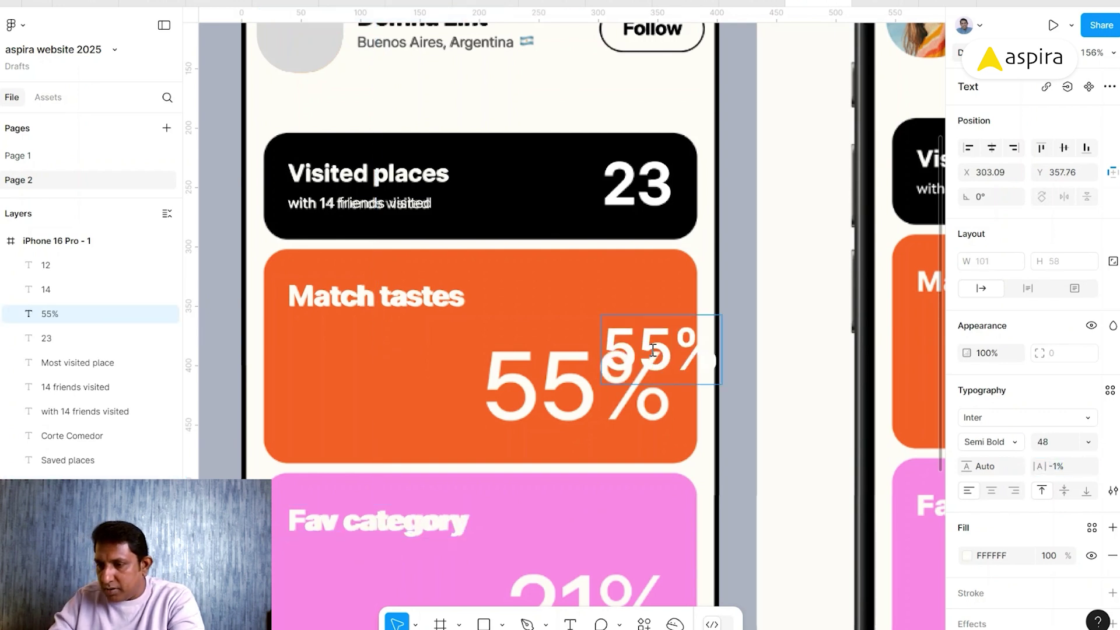
key(Escape)
drag(641, 340, 553, 312)
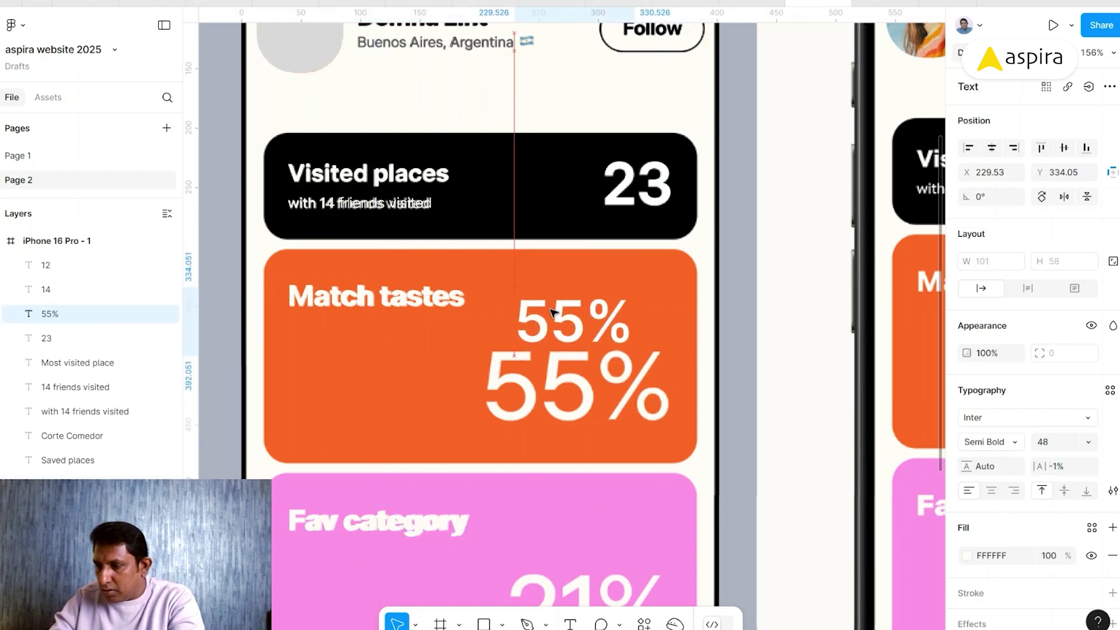
click(1050, 444)
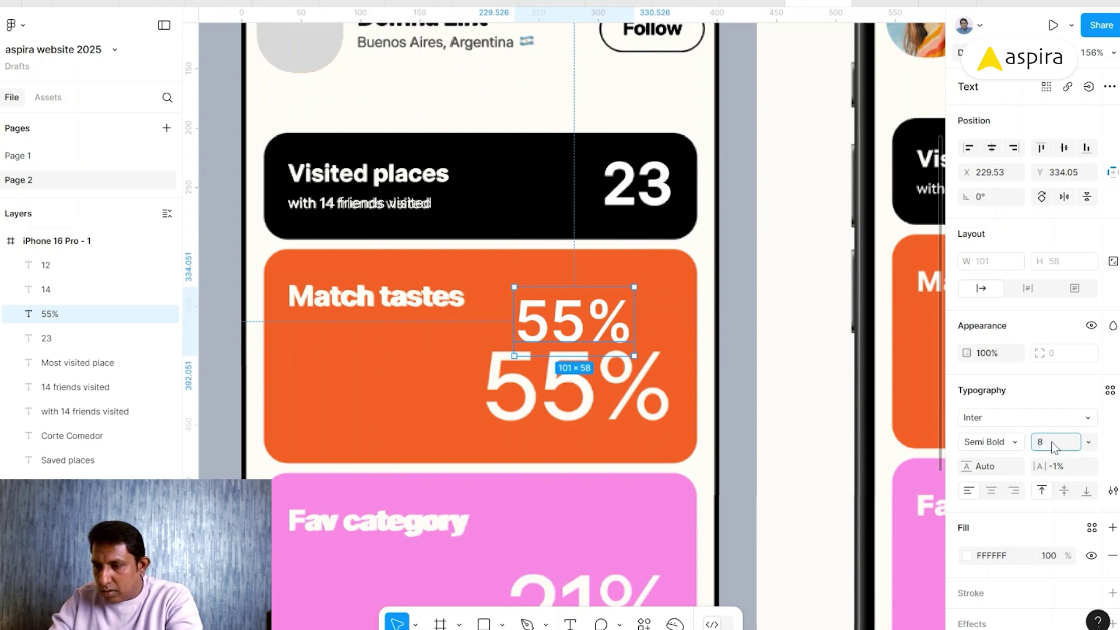
key(Return)
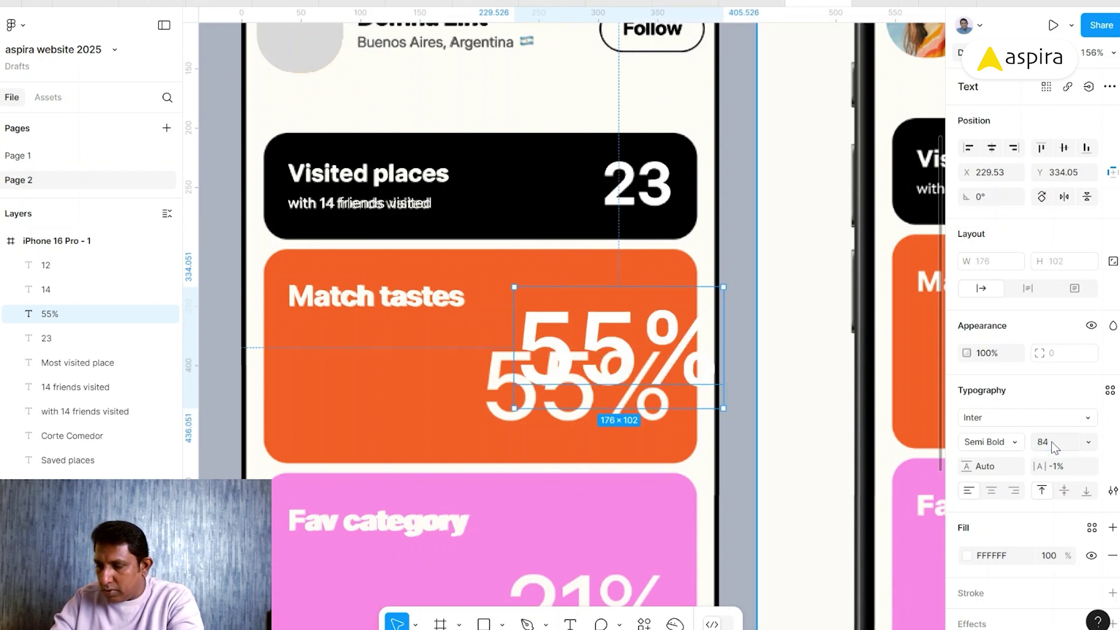
click(1056, 448)
text(80)
key(Return)
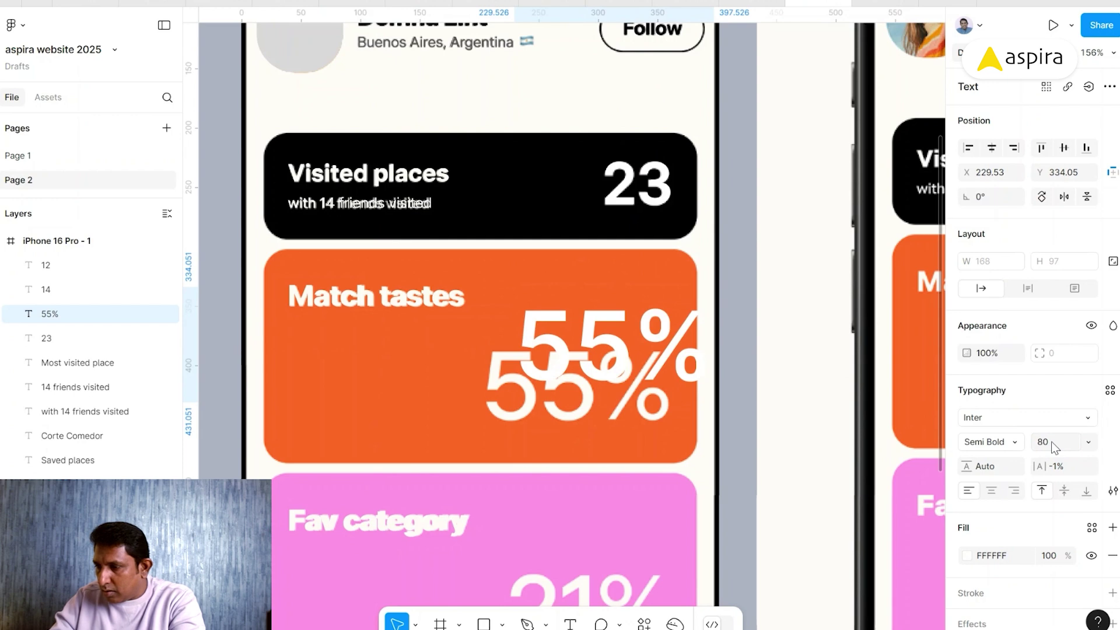
- Make 55% Medium weight and place it over the orange card's large percentage
click(1015, 446)
click(994, 348)
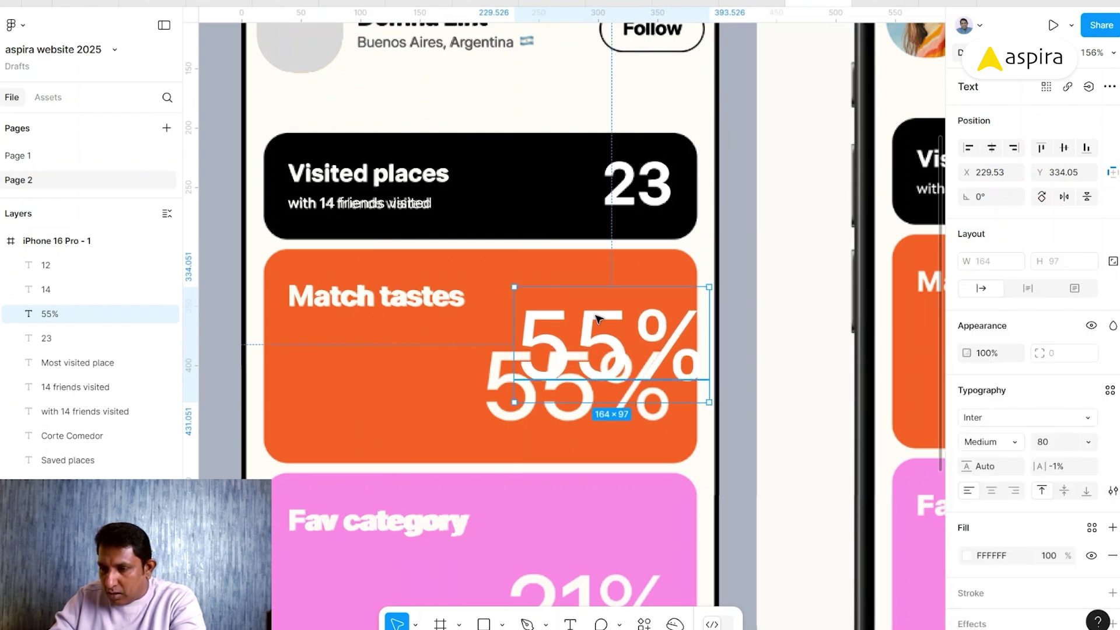
drag(607, 340, 572, 380)
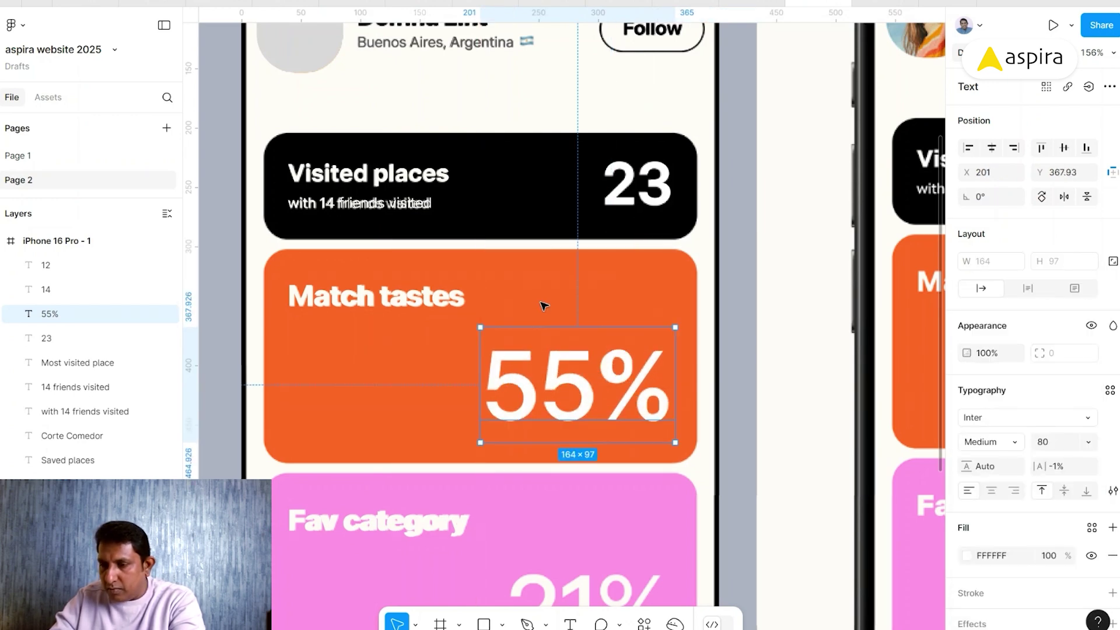
scroll(481, 363, down, 3)
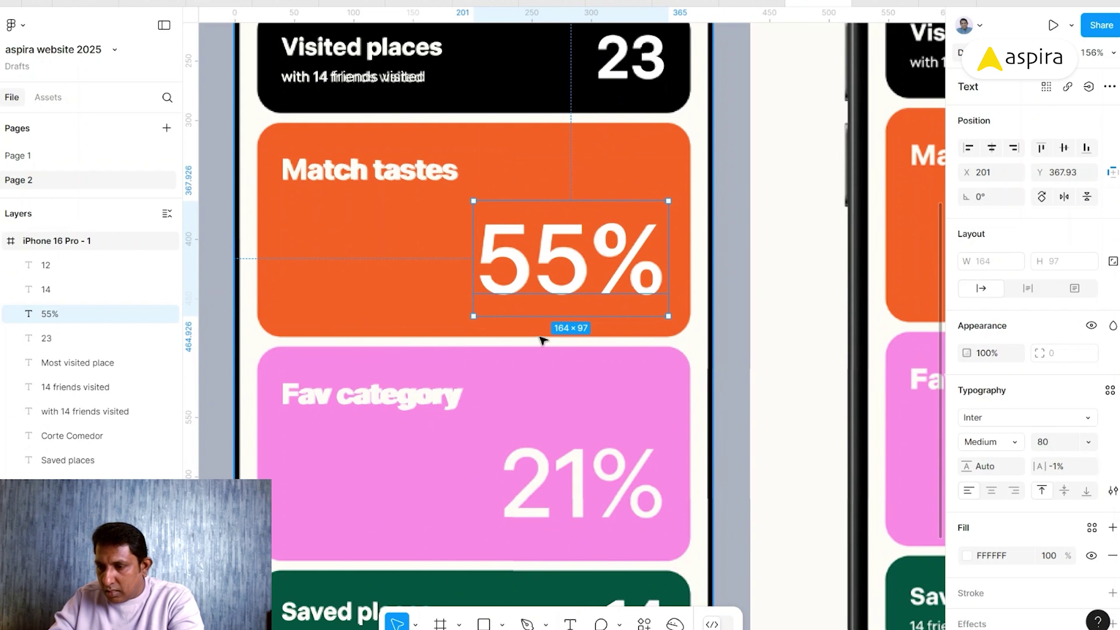
- Duplicate 55% into the pink card as 21%, over the card's large percentage
drag(537, 262, 552, 407)
double_click(565, 398)
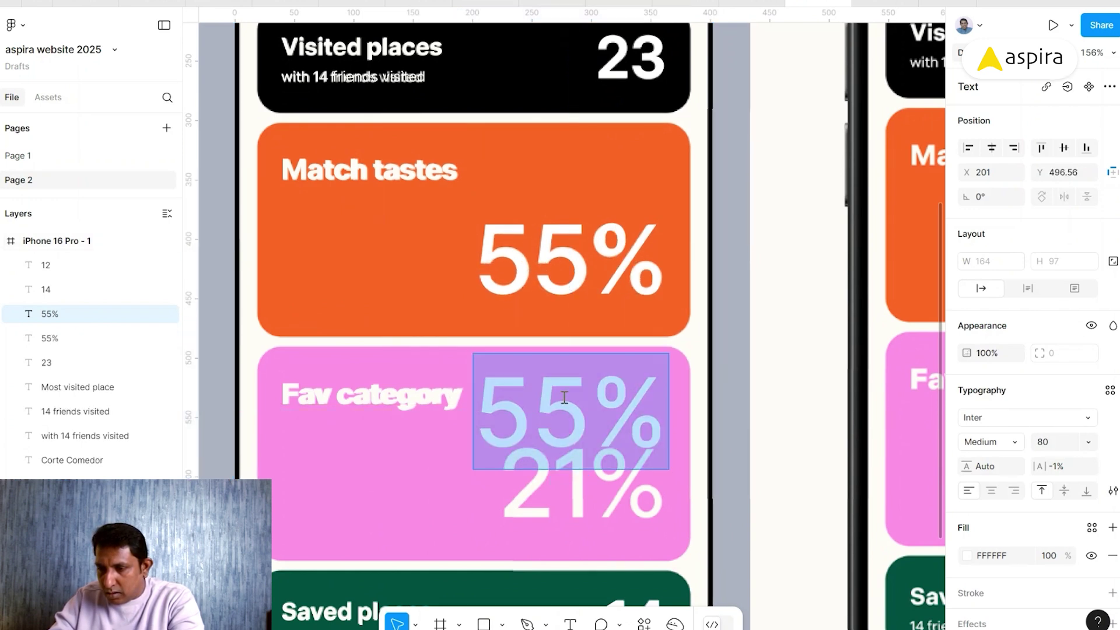
text(21%)
key(Escape)
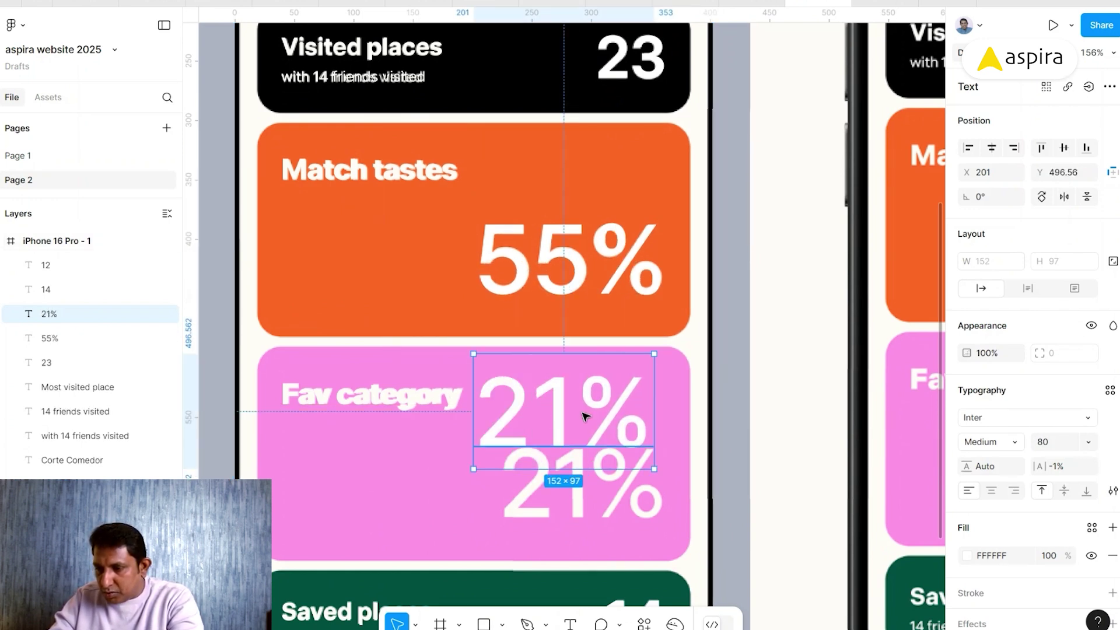
drag(585, 438, 591, 479)
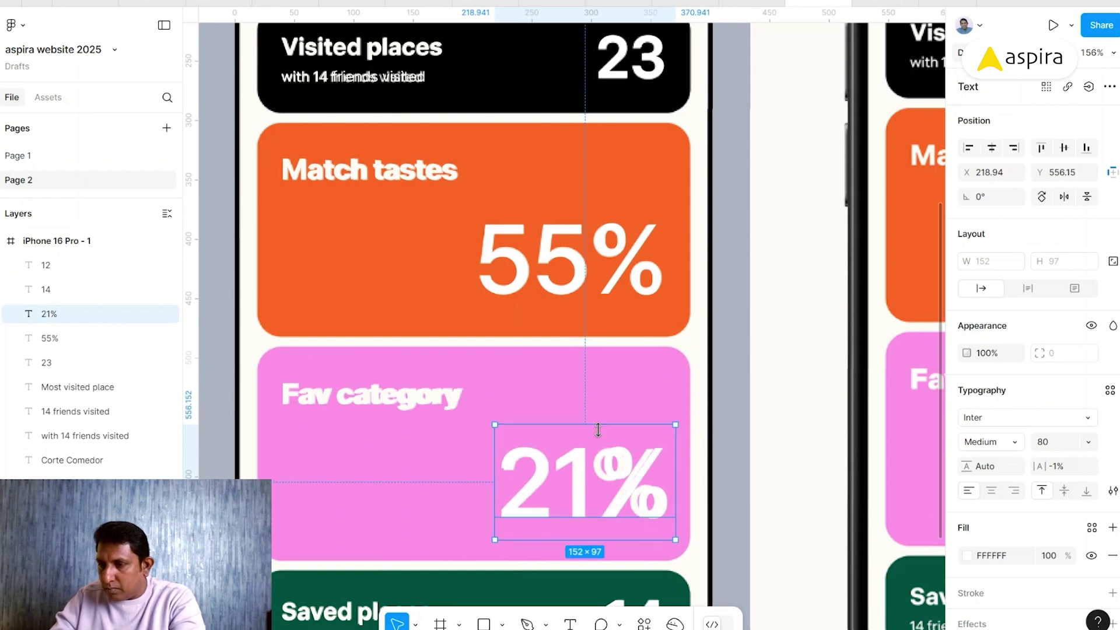
- Right-align 21% with the 55% above it
shift+click(583, 275)
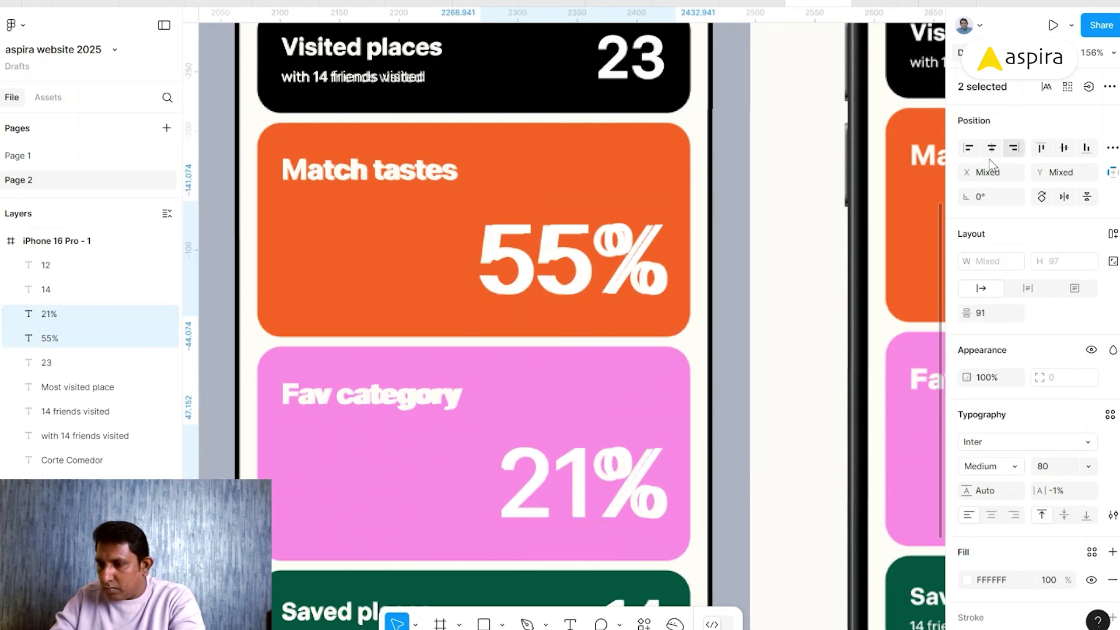
click(697, 393)
click(650, 463)
drag(649, 463, 621, 467)
shift+click(583, 263)
click(1013, 148)
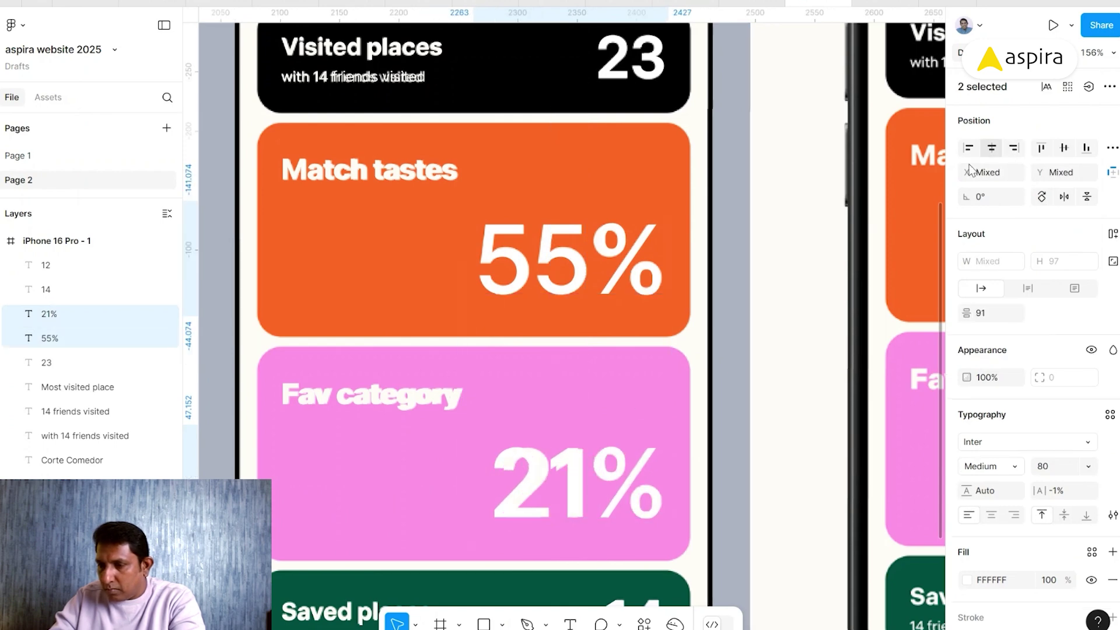
click(704, 413)
click(570, 460)
scroll(373, 385, up, 3)
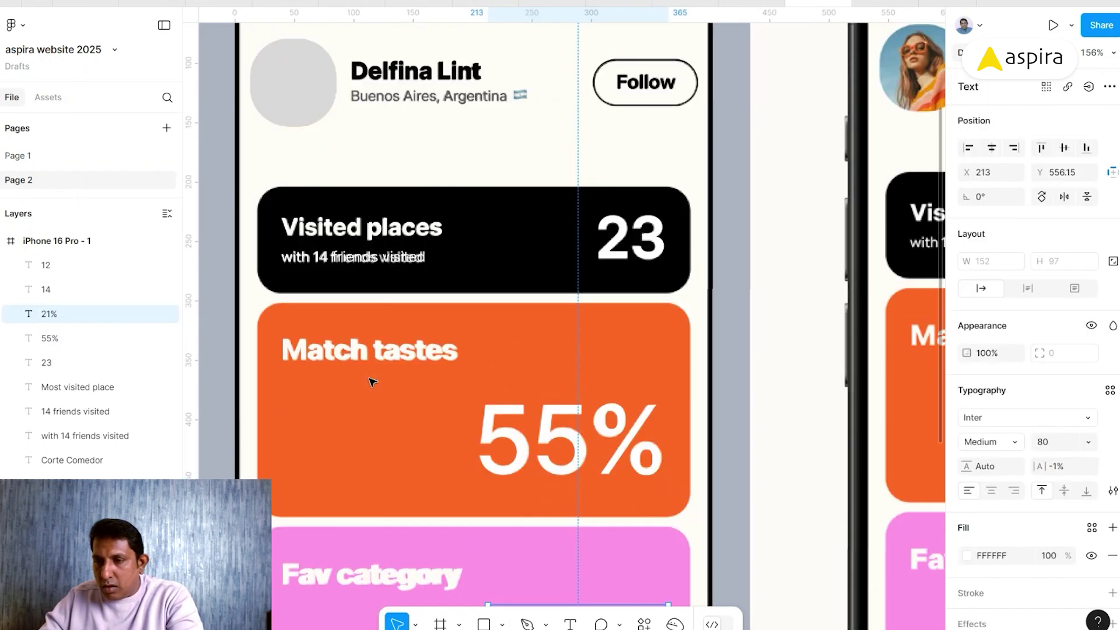
scroll(372, 382, down, 1)
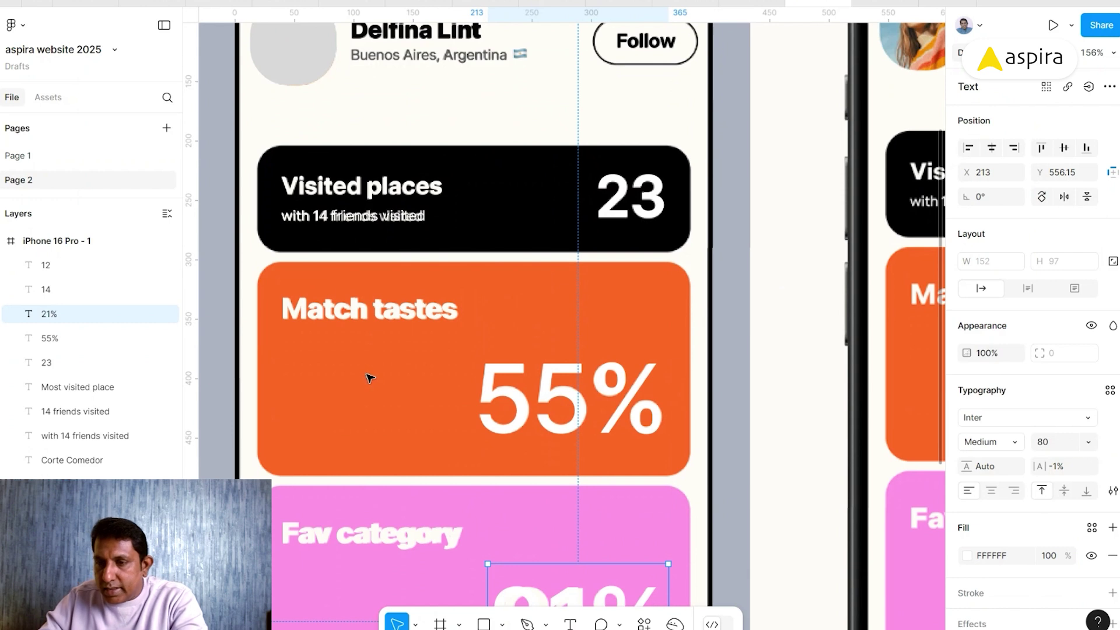
- Draw a 366.51 × 89.71 rectangle over Visited places with radius 23 and black 000000 fill, behind the text
key(r)
drag(259, 145, 691, 252)
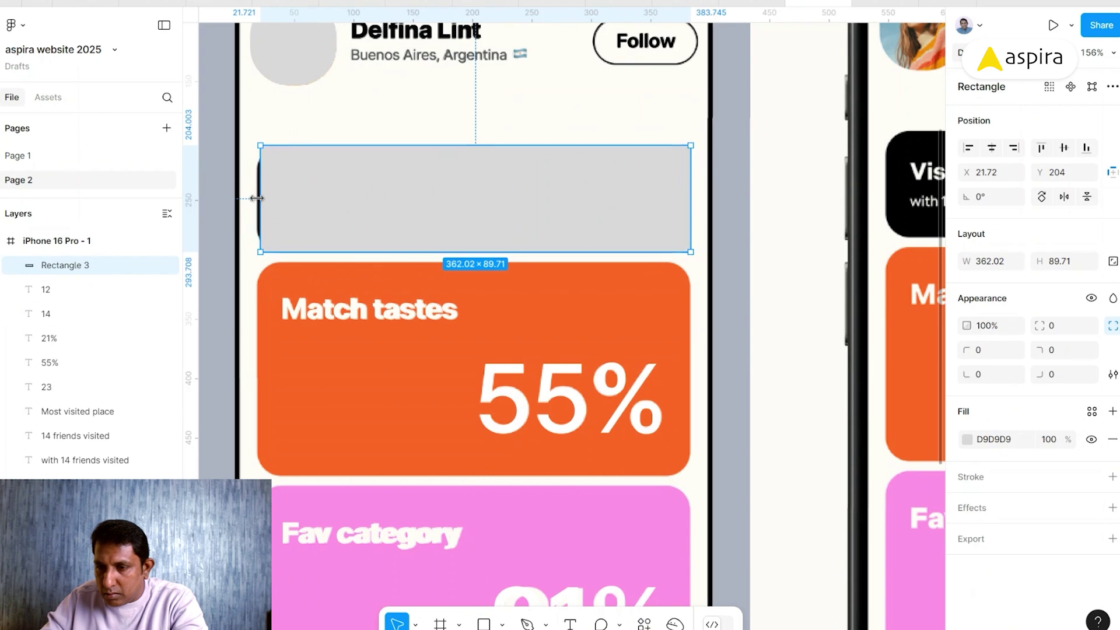
drag(251, 199, 246, 199)
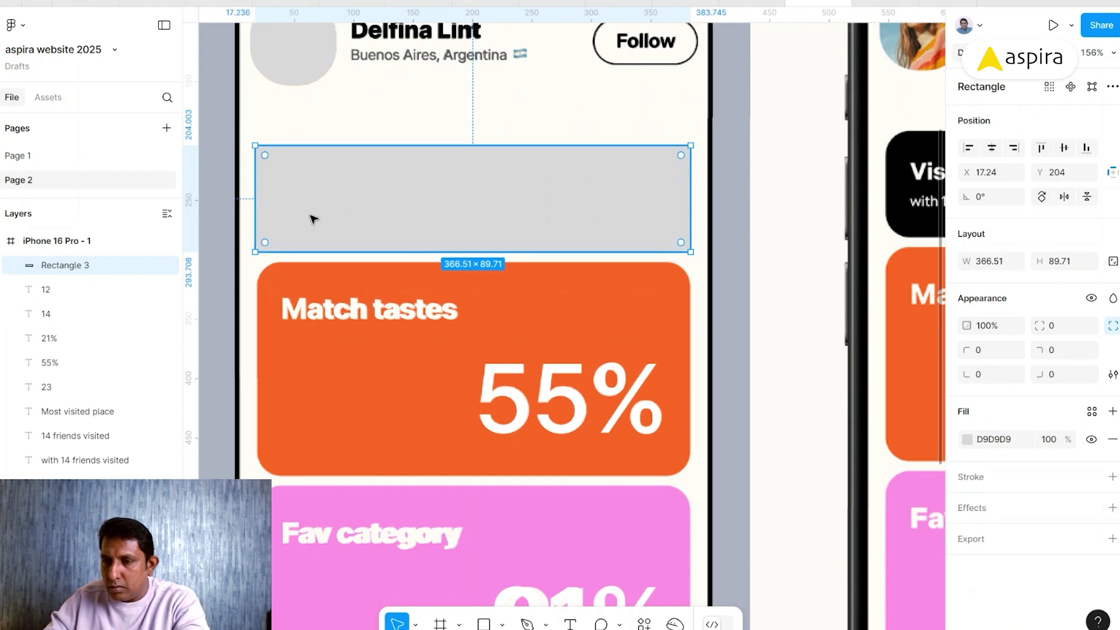
drag(266, 156, 252, 207)
drag(392, 227, 392, 178)
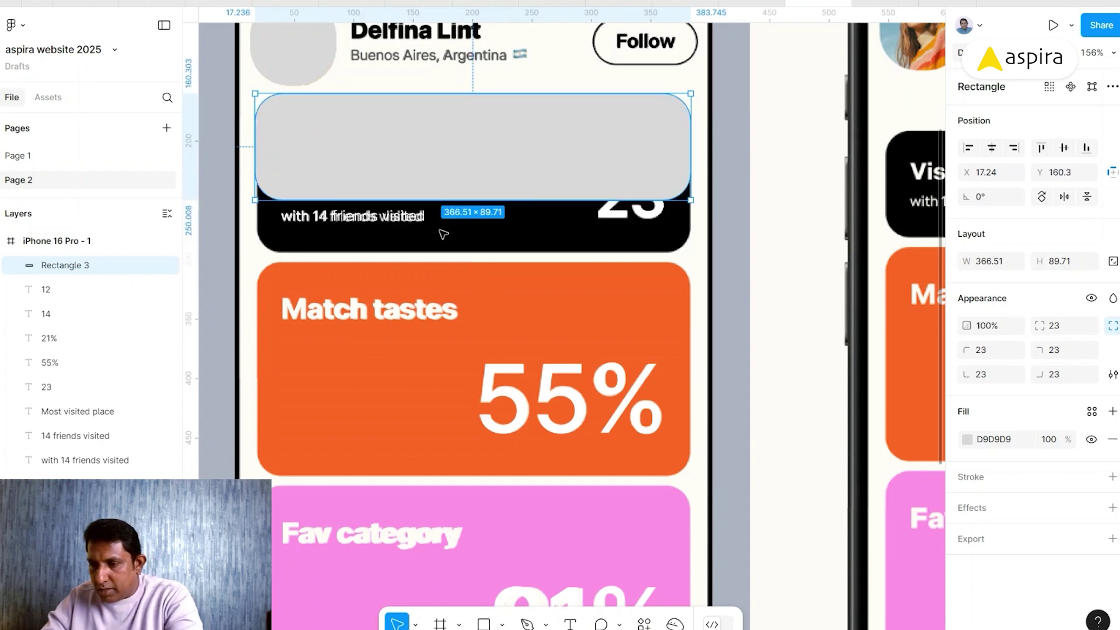
key(i)
click(483, 226)
- Duplicate the black rectangle as an orange FF5E29 background covering the Match tastes card
key([)
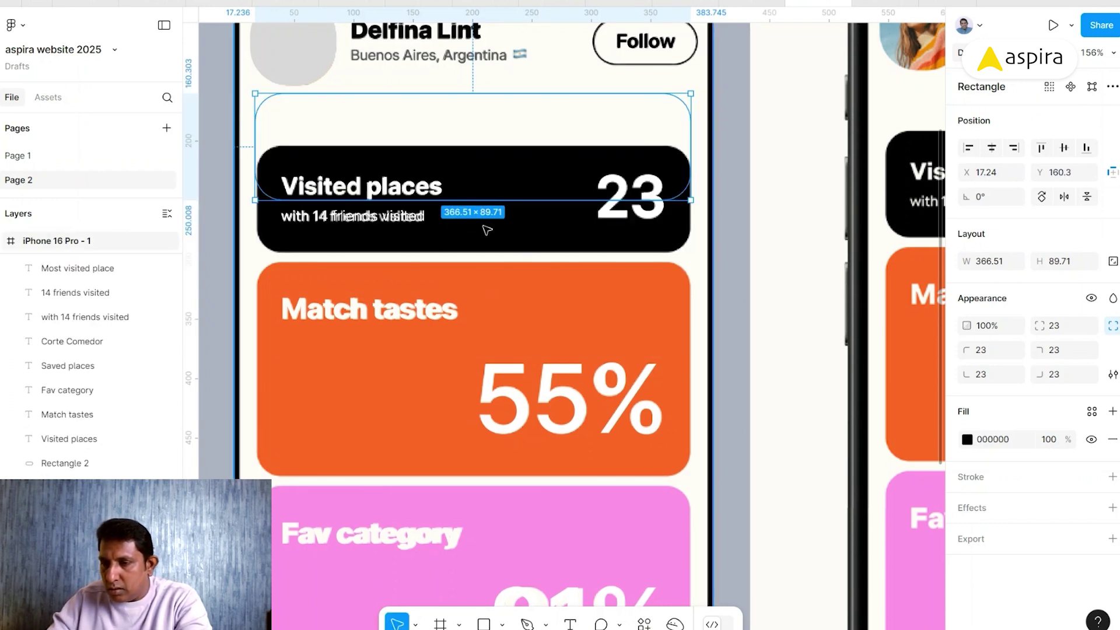
key(ctrl+])
drag(505, 157, 515, 332)
key(ctrl+d)
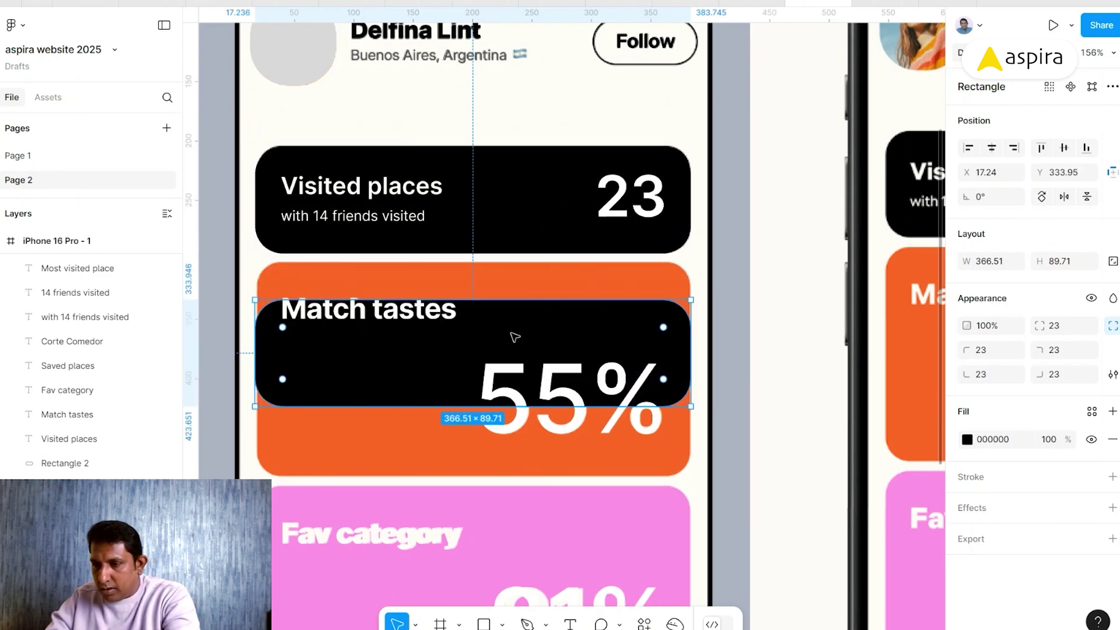
key(i)
click(507, 285)
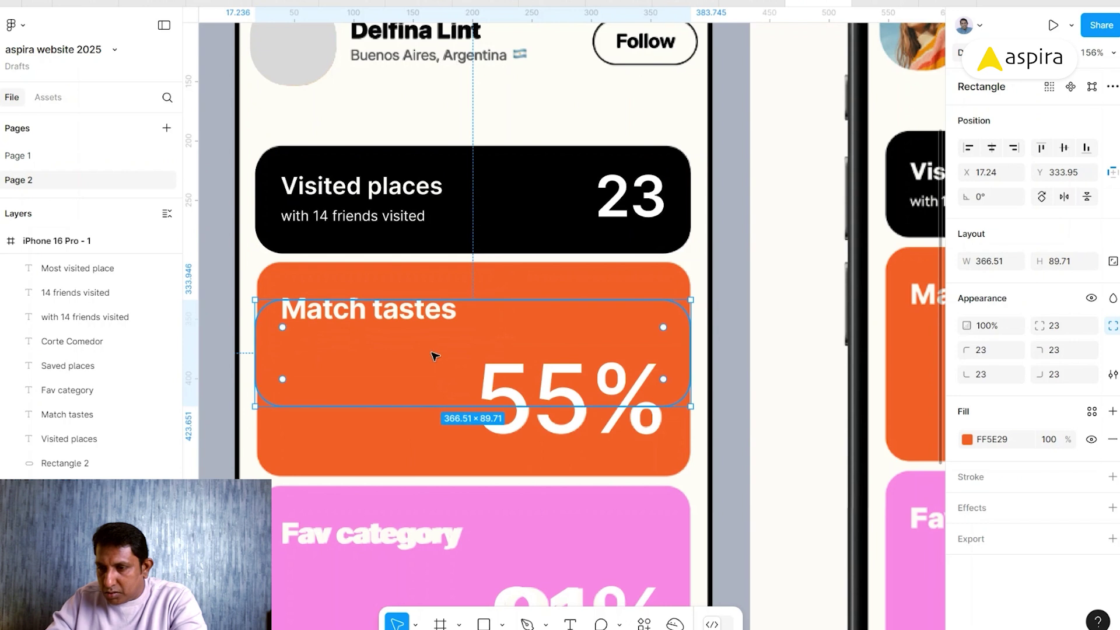
drag(434, 337, 435, 322)
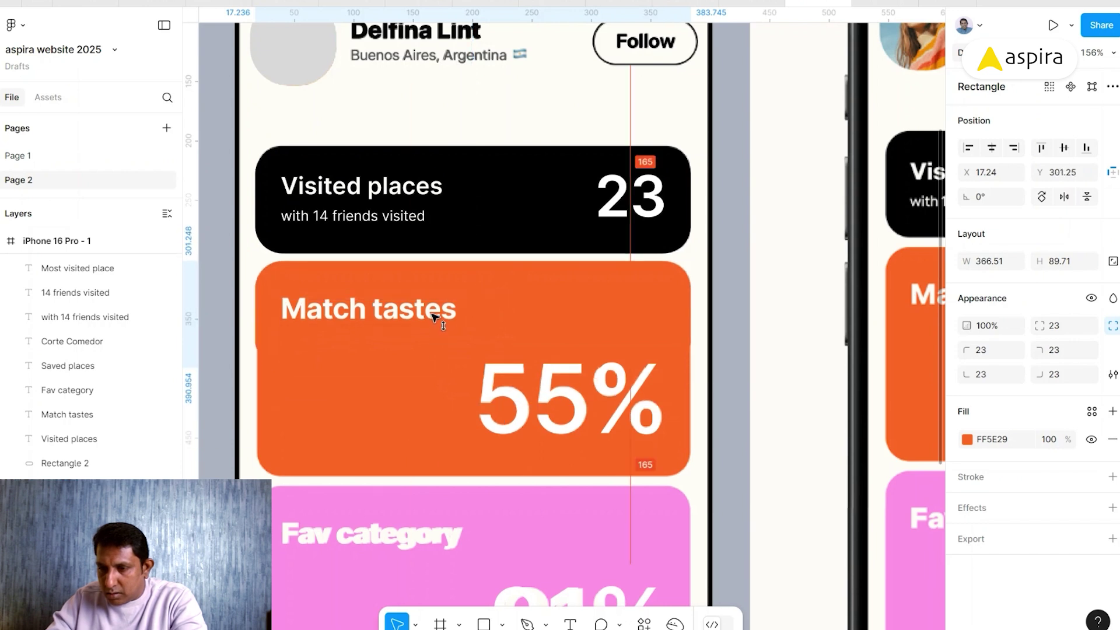
drag(440, 371, 431, 475)
drag(430, 435, 456, 352)
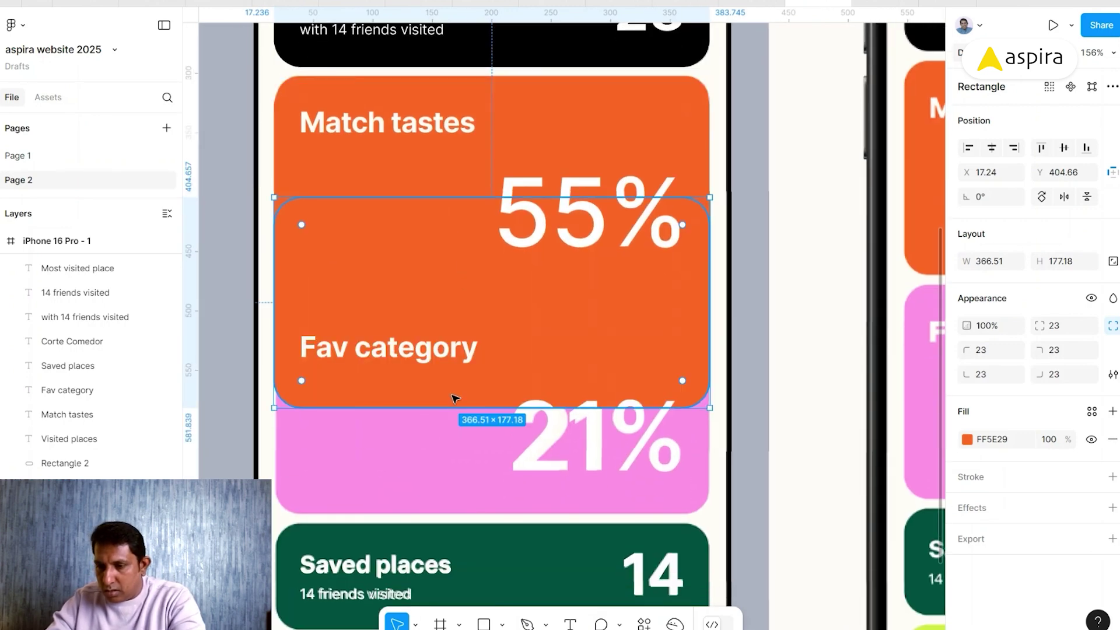
- Fill a rectangle pink FF86E4 and fit it over the Fav category card
key(i)
click(395, 434)
drag(455, 225, 452, 324)
scroll(452, 325, down, 2)
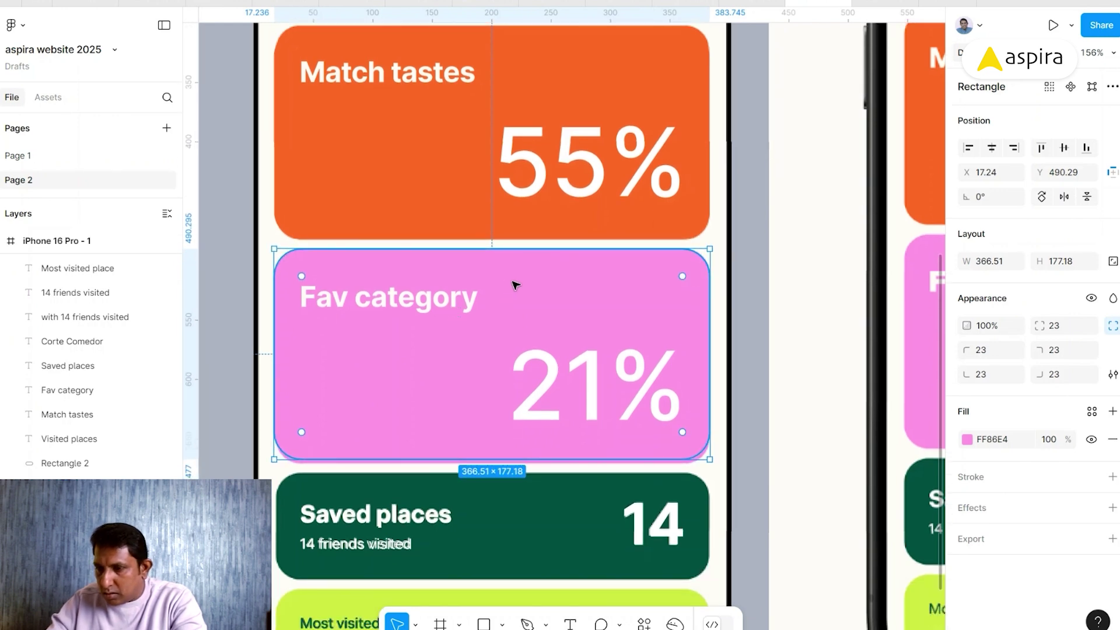
key(Down)
key(Down)
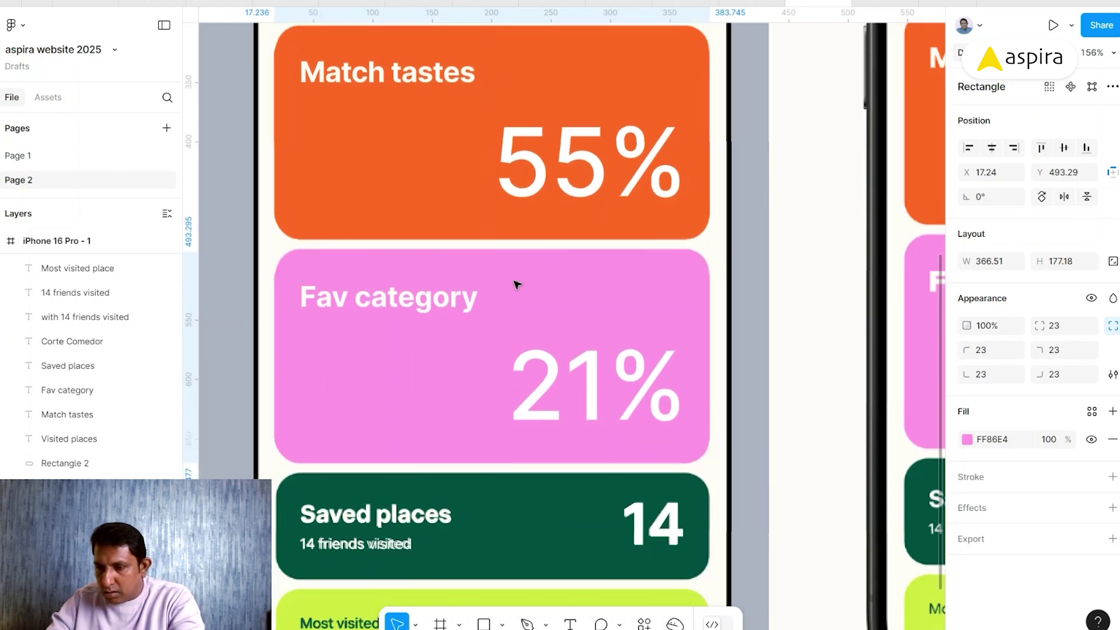
drag(516, 284, 527, 327)
scroll(517, 286, down, 5)
scroll(523, 395, down, 1)
- Make a dark green rectangle sized to the Saved places card
key(i)
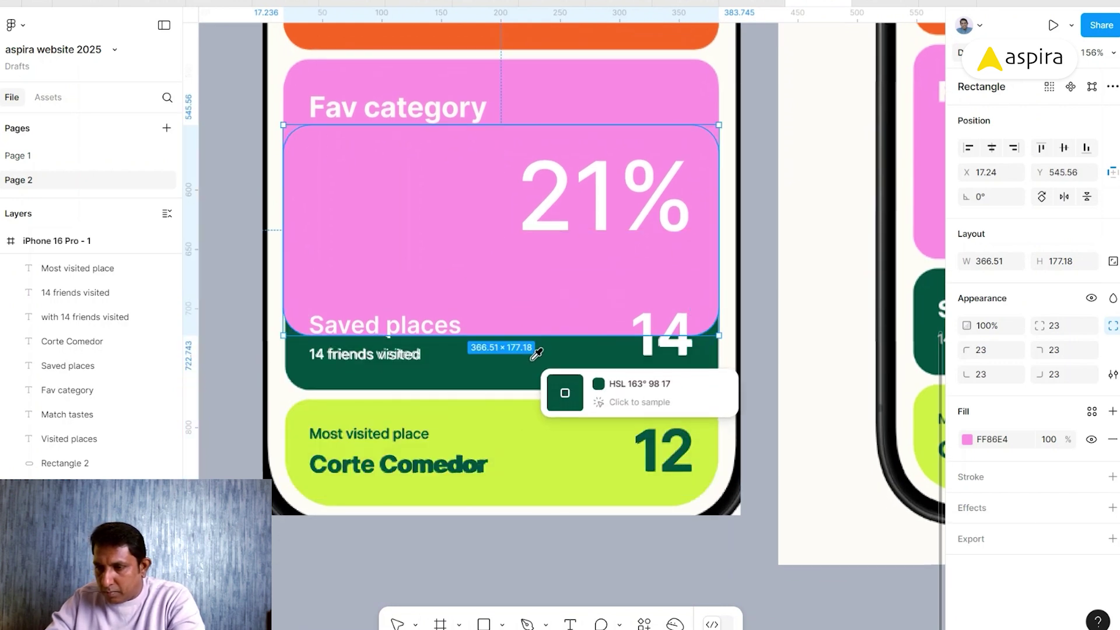
click(521, 380)
drag(492, 200, 492, 344)
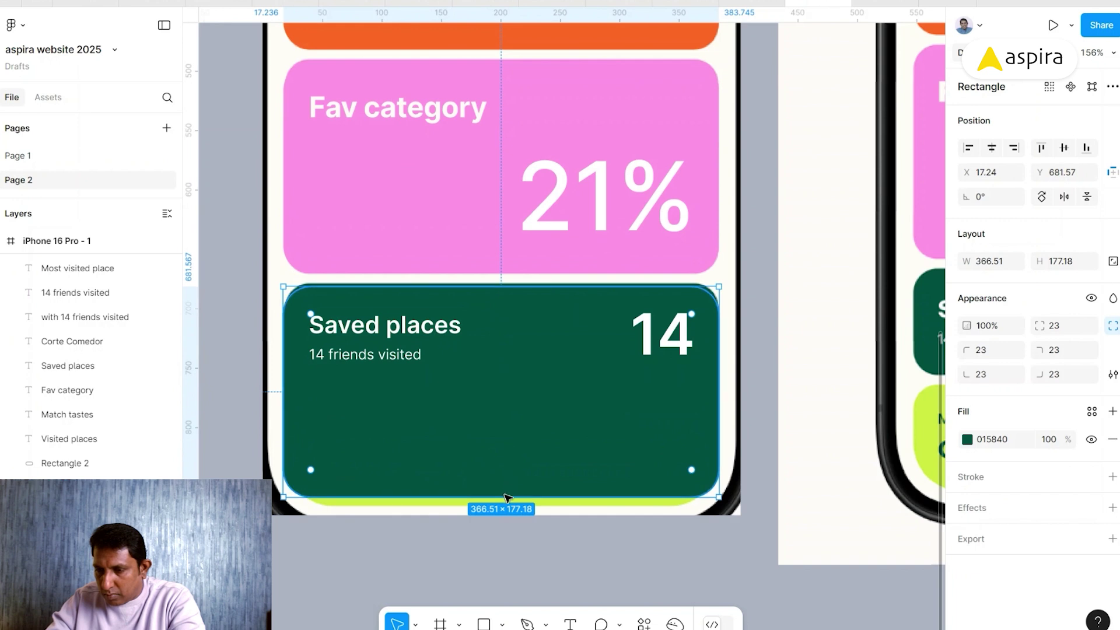
drag(505, 496, 506, 390)
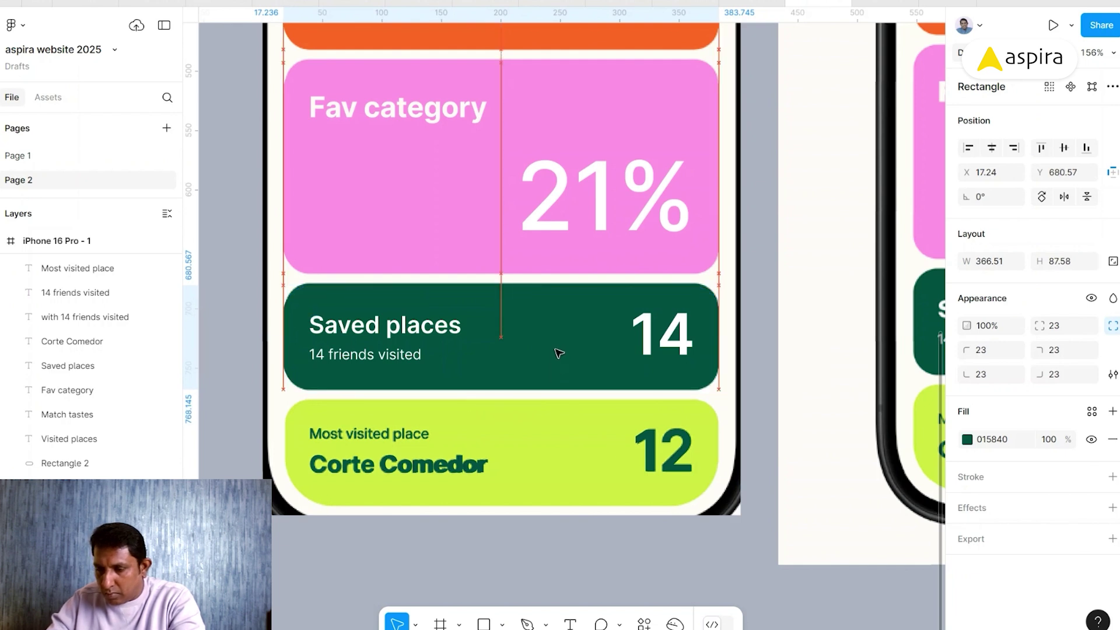
- Duplicate it as a lime CEF546 rectangle over the Most visited place card
key(ctrl+d)
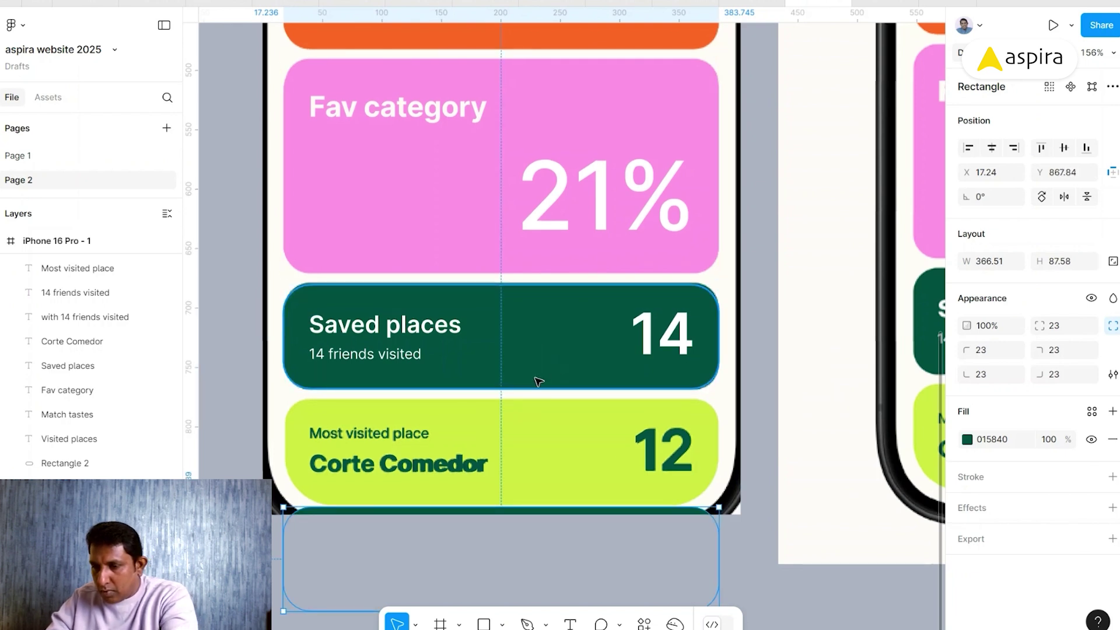
key(i)
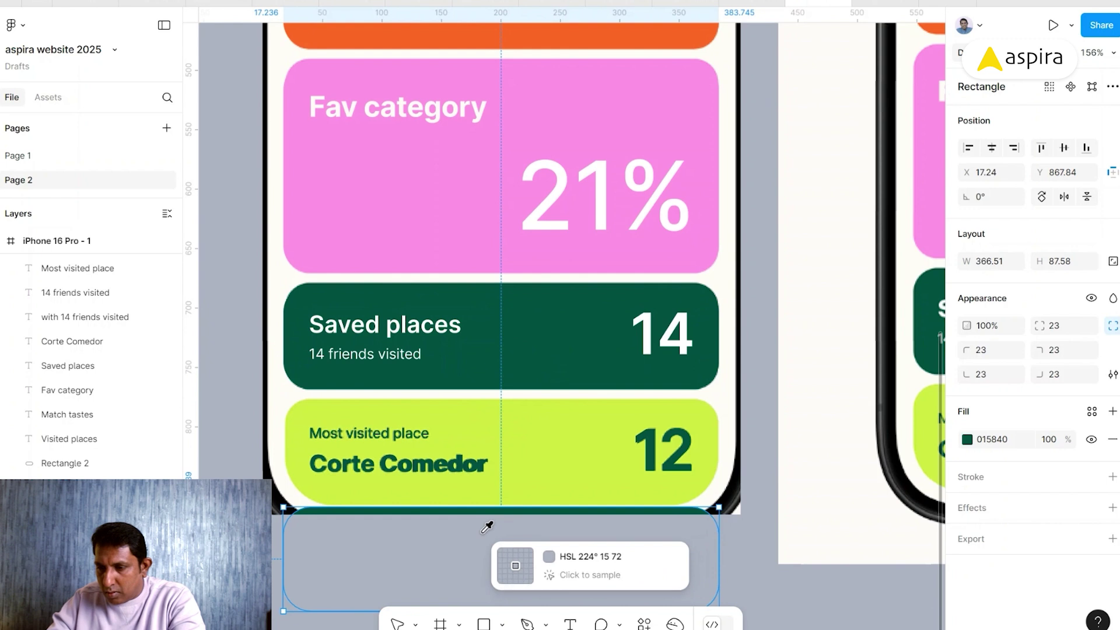
click(516, 452)
drag(459, 569, 463, 460)
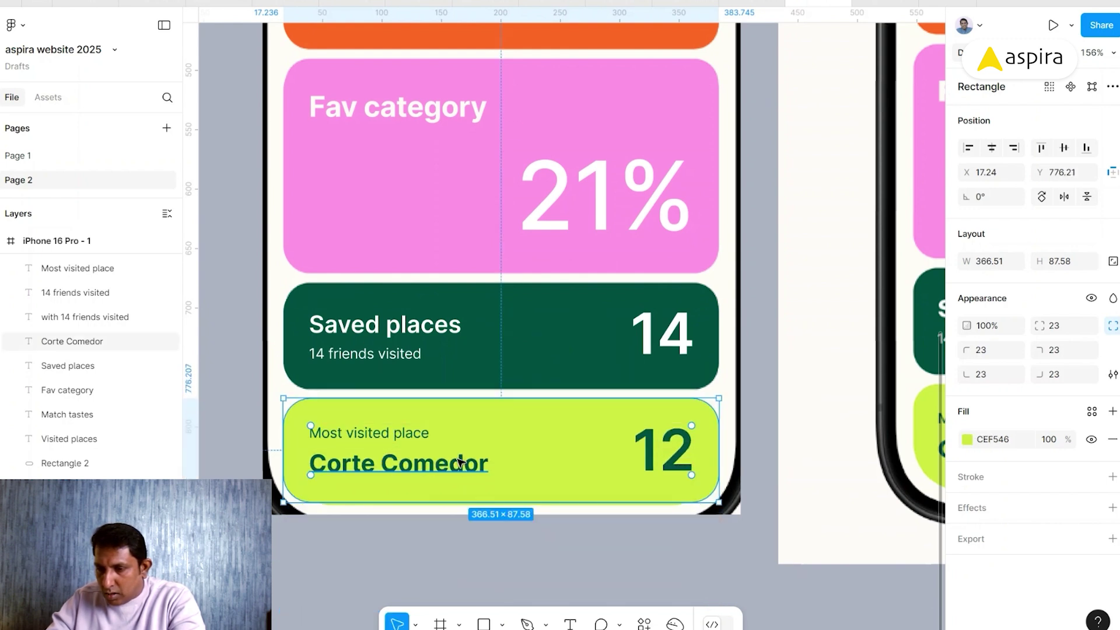
drag(694, 400, 458, 358)
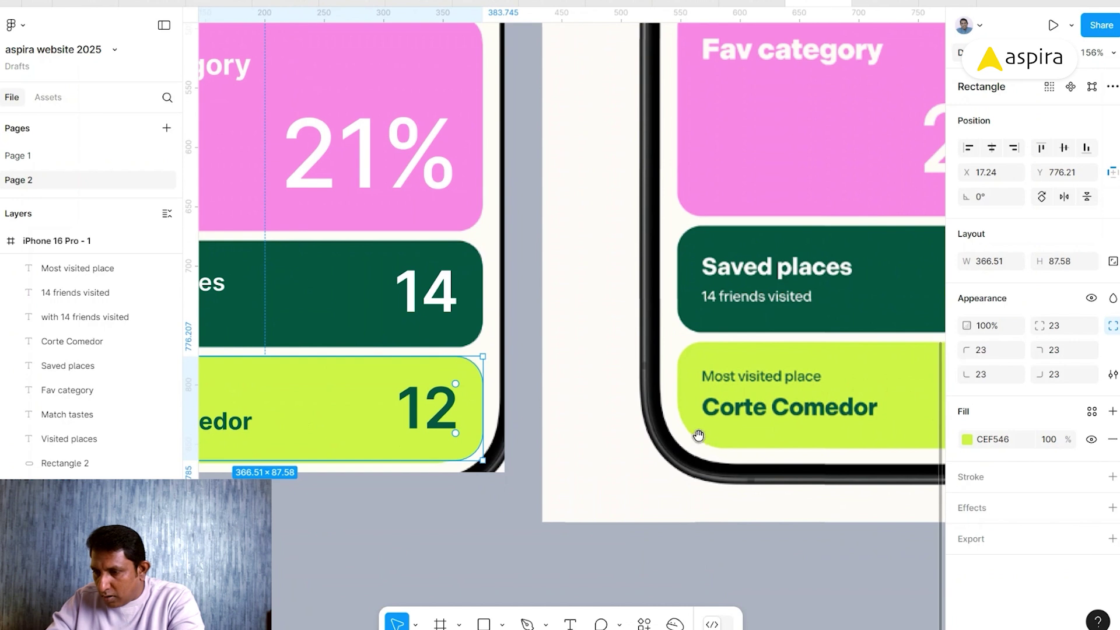
drag(312, 371, 512, 384)
- Round the lime card's bottom-left and bottom-right corners to 40
click(982, 375)
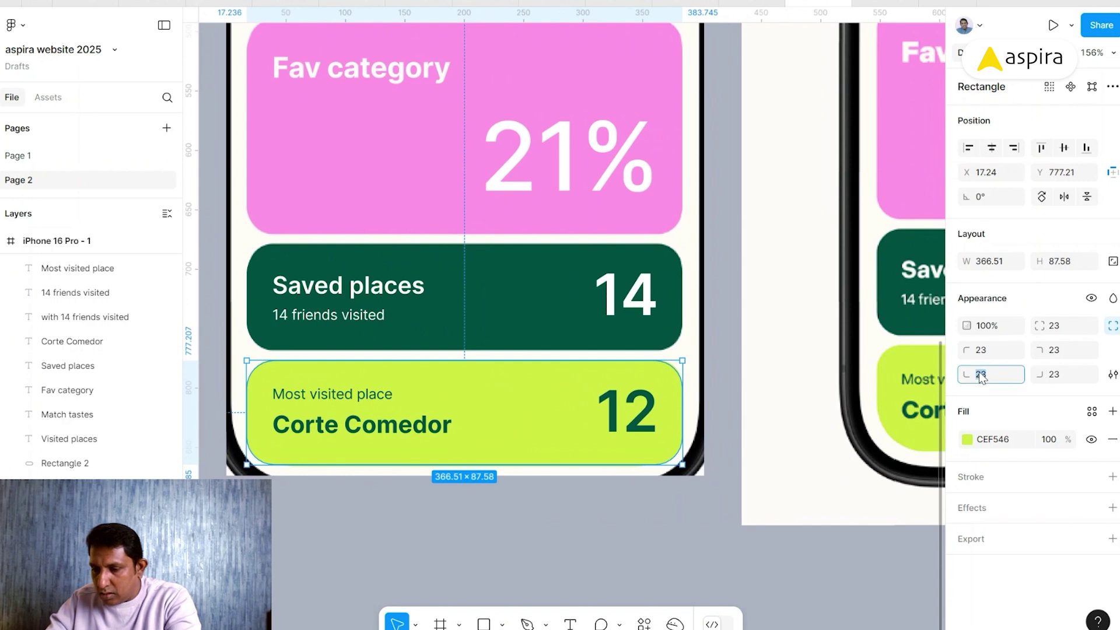
text(40)
key(Return)
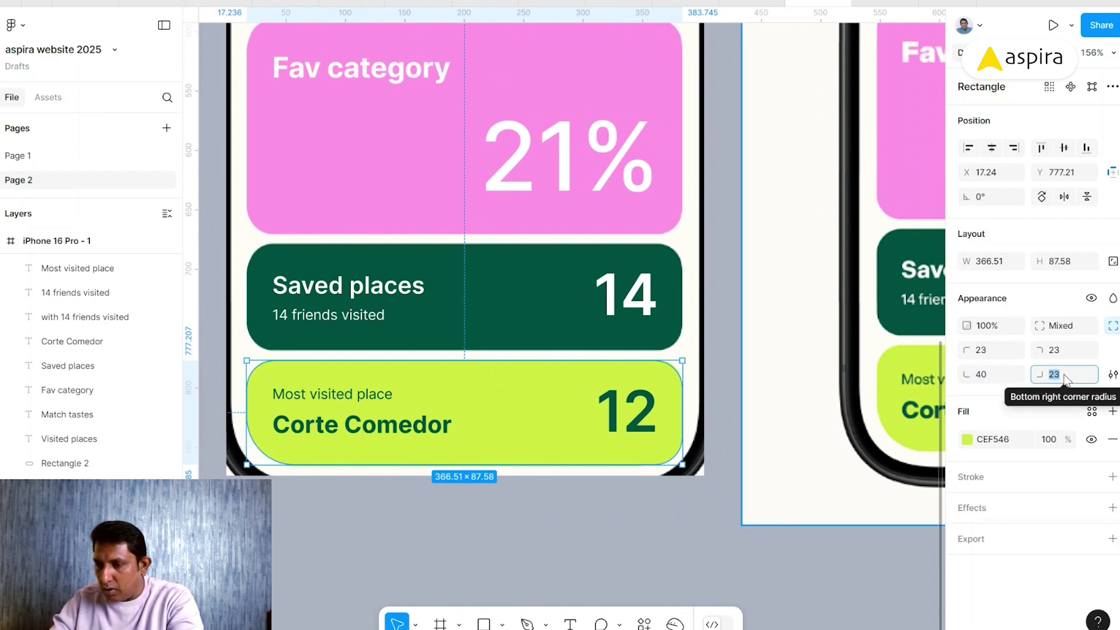
text(40)
key(Return)
- Delete the traced screenshot layer from the iPhone frame and hide the UI to view the rebuilt five-card screen alone
click(728, 513)
key(ctrl+minus)
key(ctrl+minus)
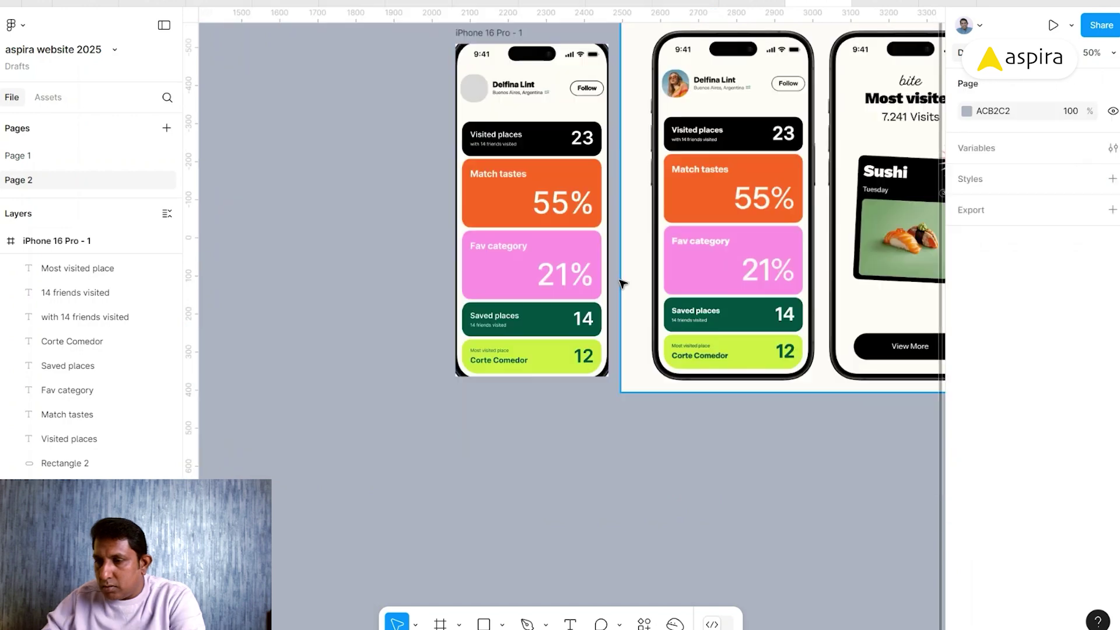
scroll(623, 284, right, 3)
scroll(623, 284, up, 2)
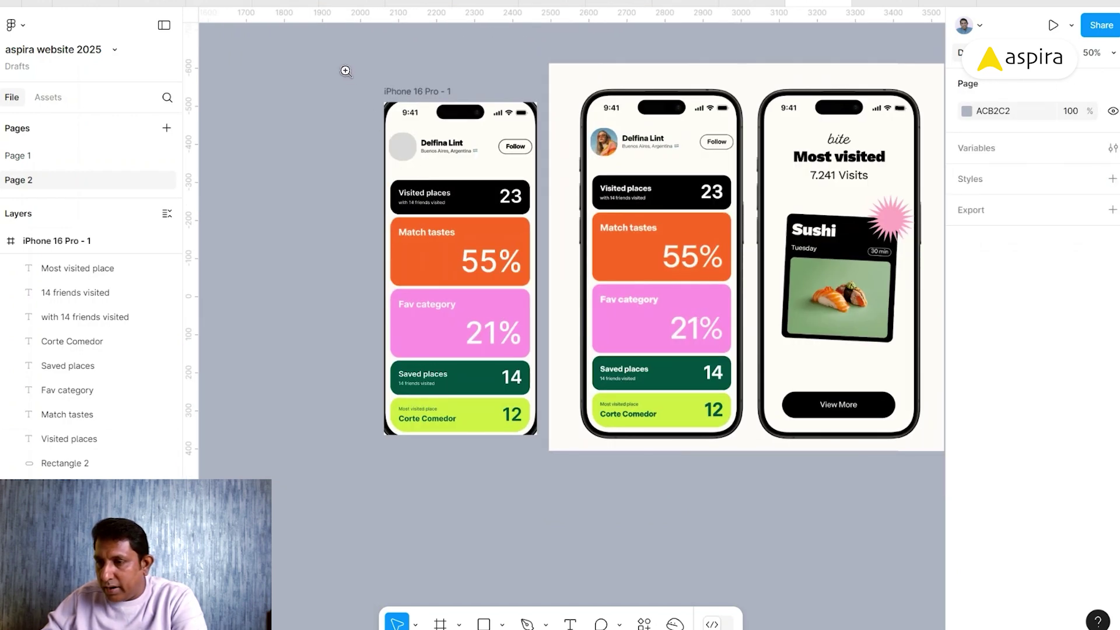
drag(346, 71, 735, 463)
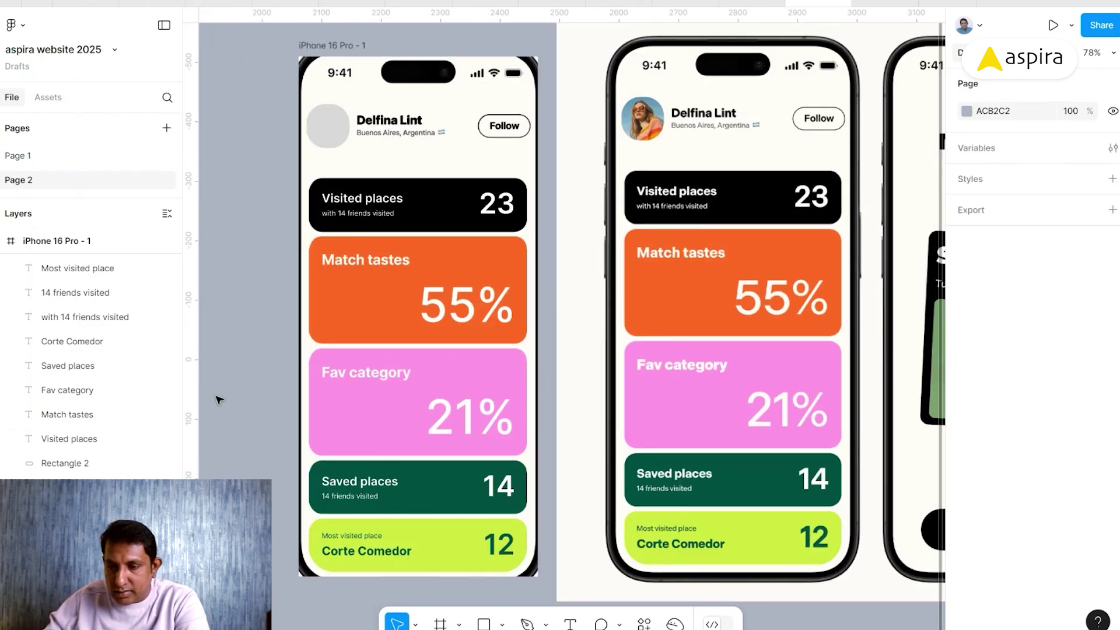
scroll(116, 407, down, 3)
scroll(116, 406, down, 1)
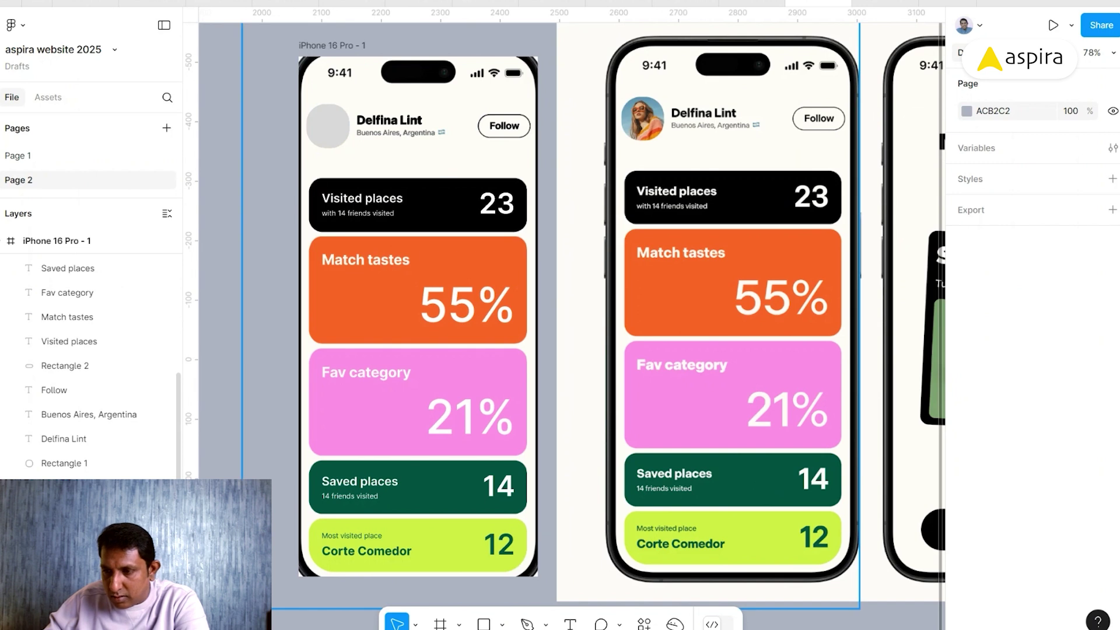
click(166, 609)
key(ctrl+backslash)
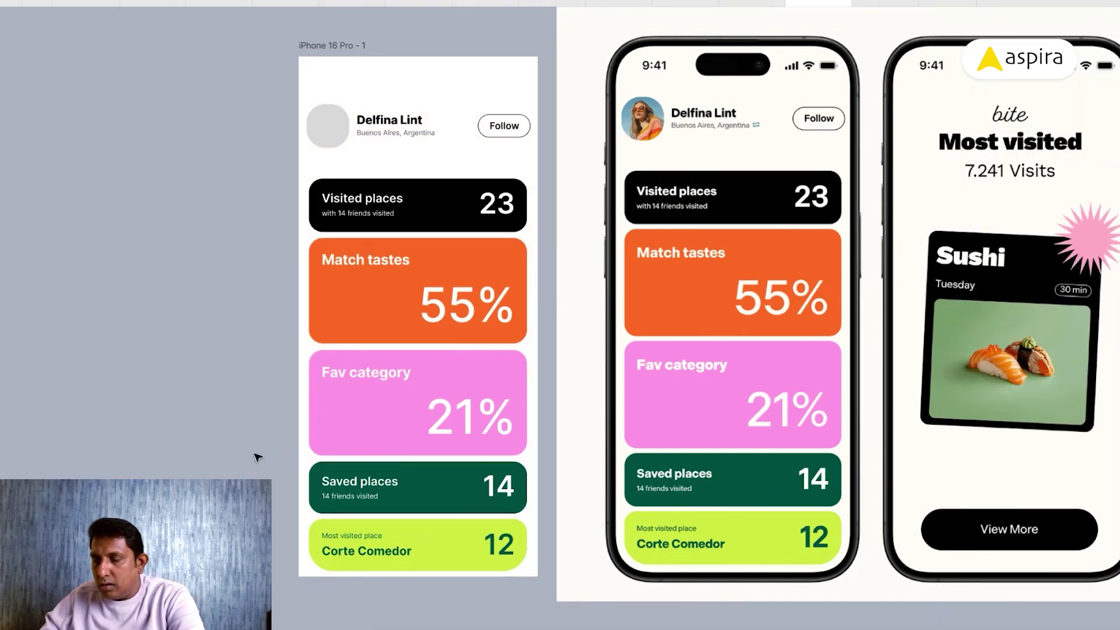